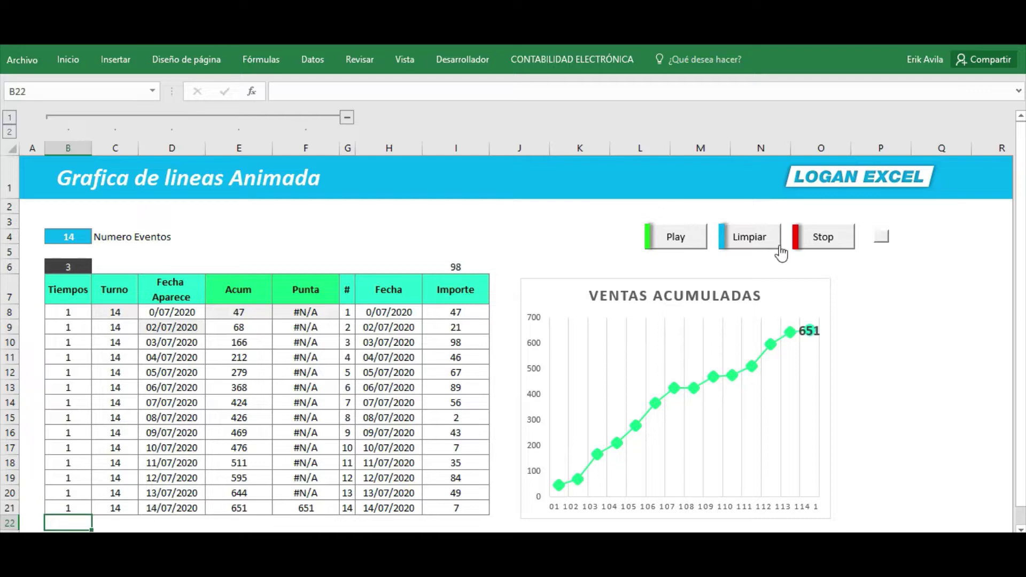
Step: Collapse helper columns B–F, then clear and replay the animated chart with Limpiar and Play
left_click(347, 117)
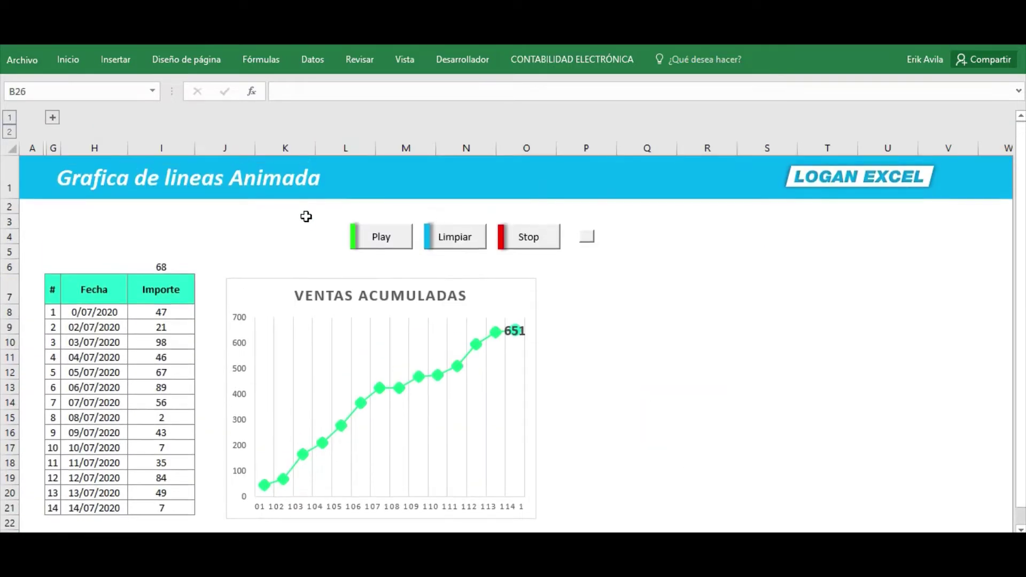
left_click(466, 243)
left_click(282, 221)
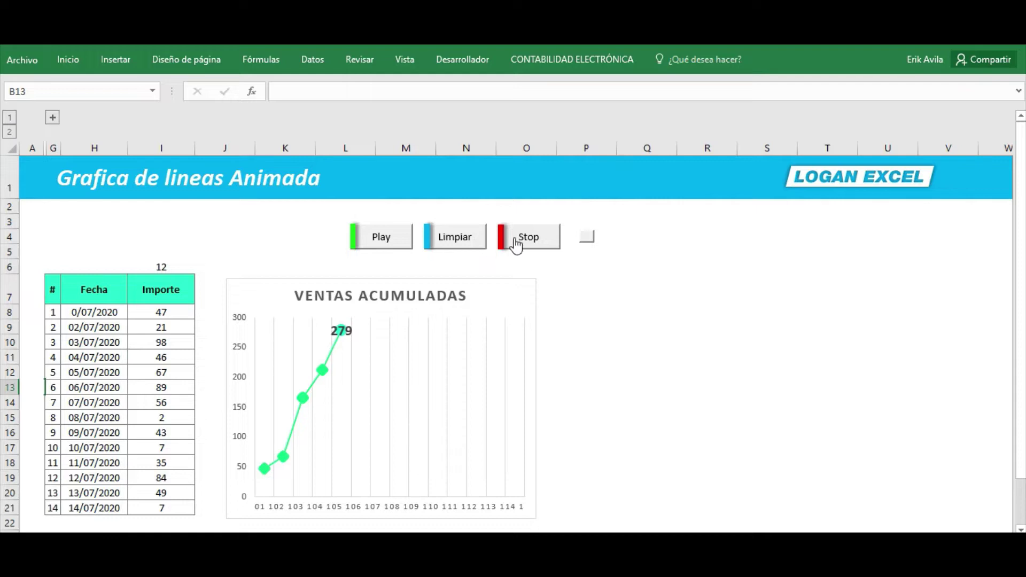
left_click(455, 236)
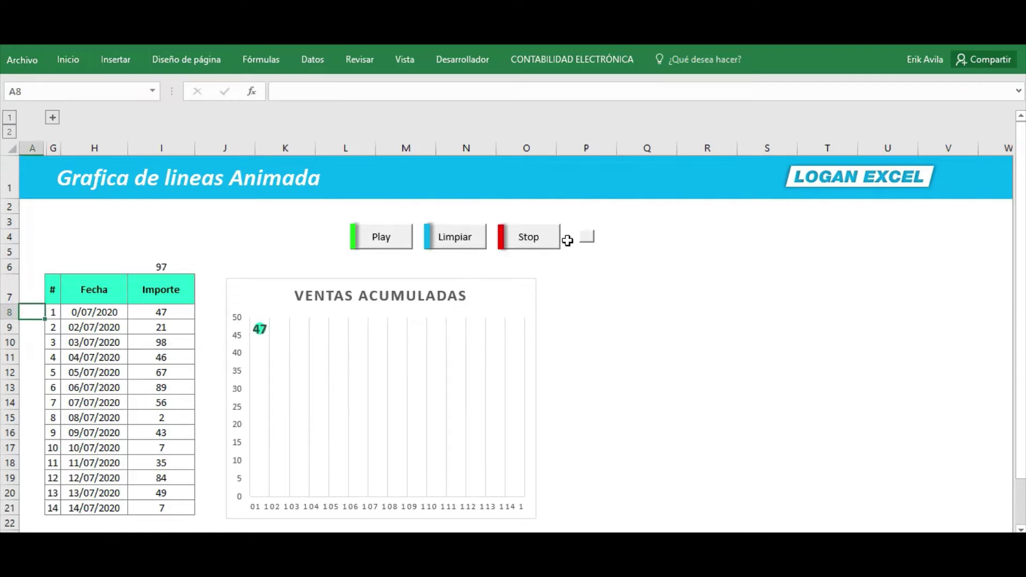
Step: Run the animation on both styled chart versions, then return to the build sheet
left_click(591, 245)
left_click(302, 220)
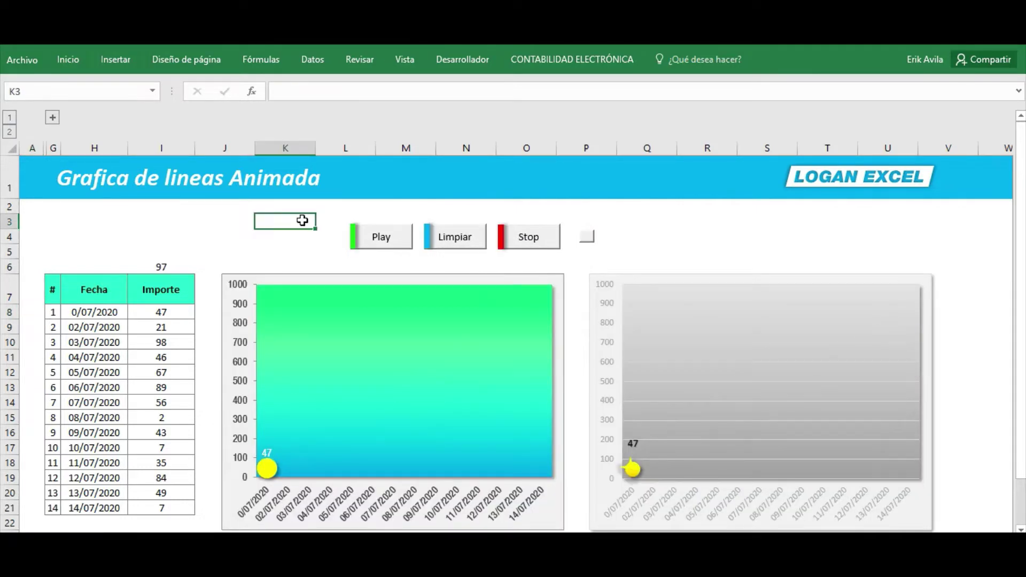
left_click(390, 240)
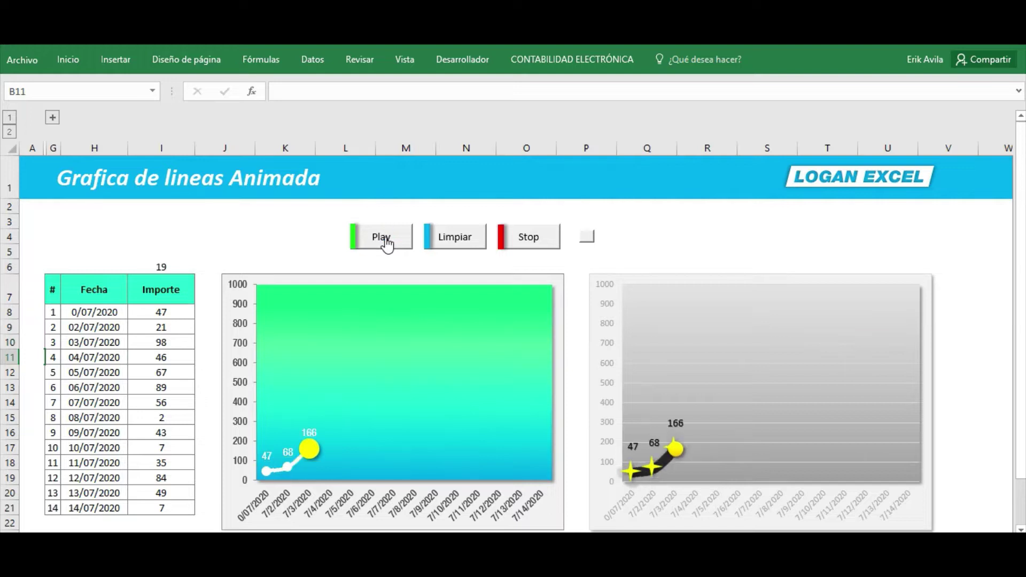
mouse_move(1017, 270)
left_mouse_down()
mouse_move(1019, 278)
mouse_move(1001, 273)
left_mouse_up()
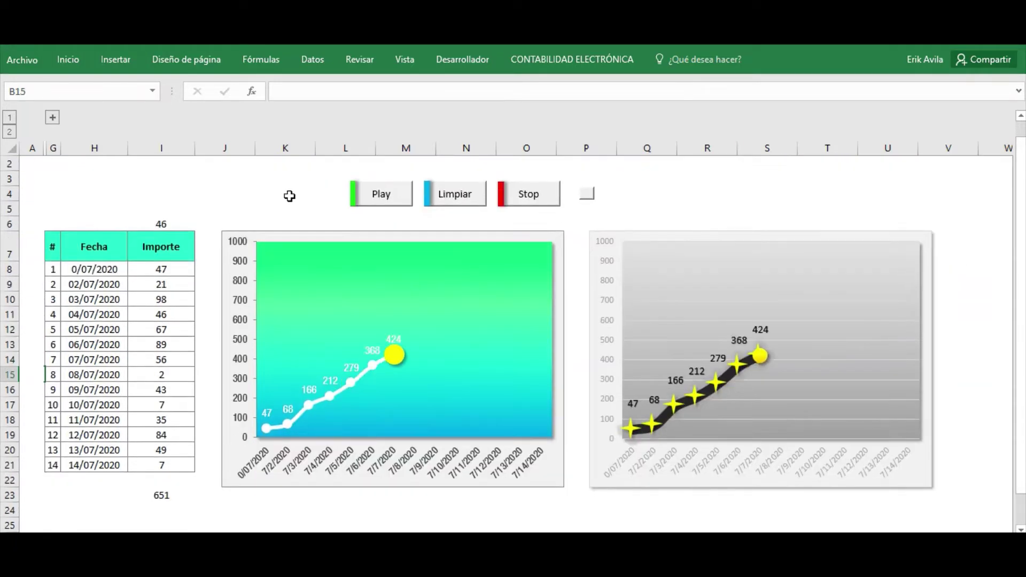
scroll(280, 196, "up", 1)
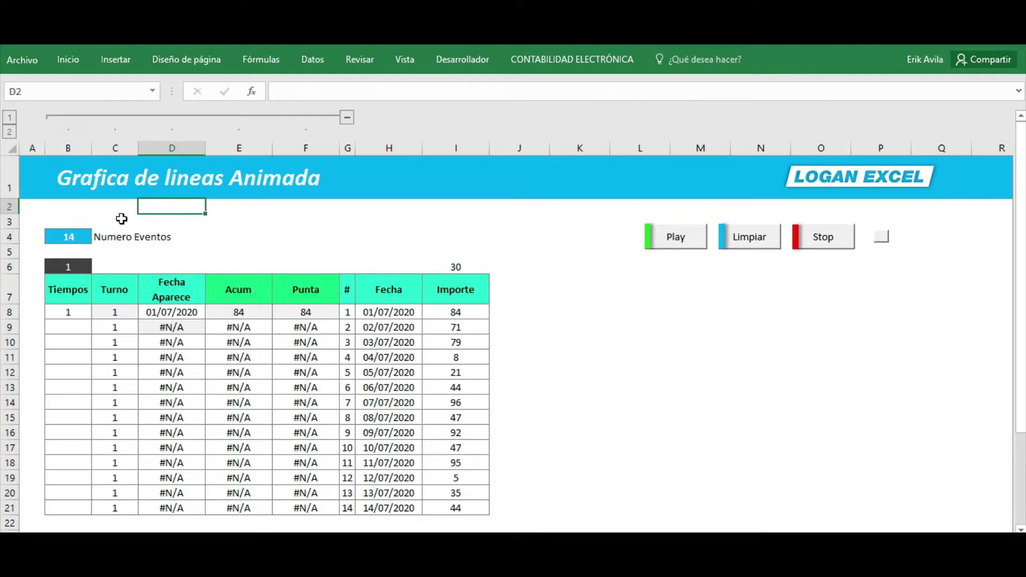
Step: Walk through the Tiempos, Turno, Fecha Aparece, Acum, #, Fecha and Importe columns
left_click(64, 219)
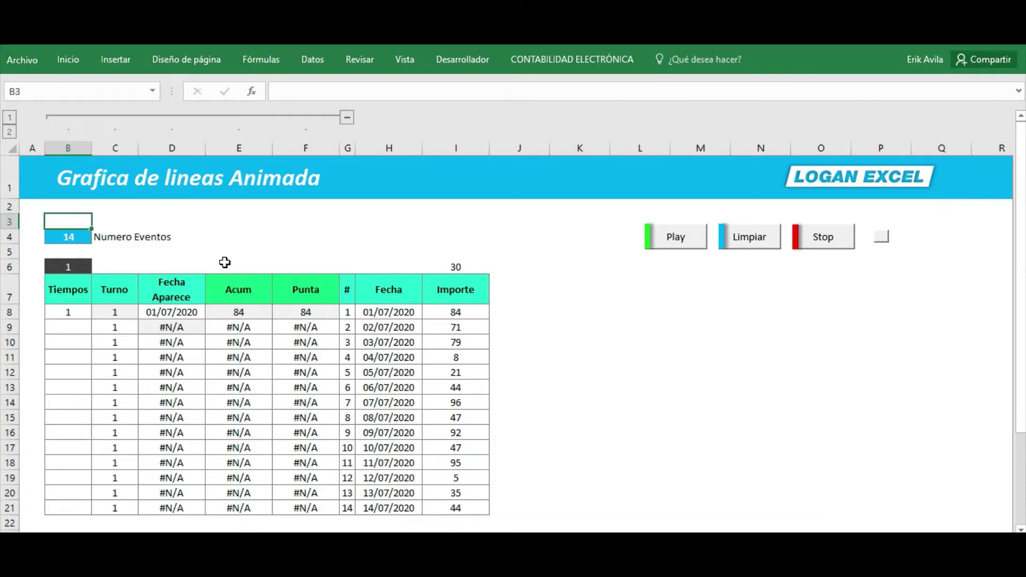
left_click(81, 290)
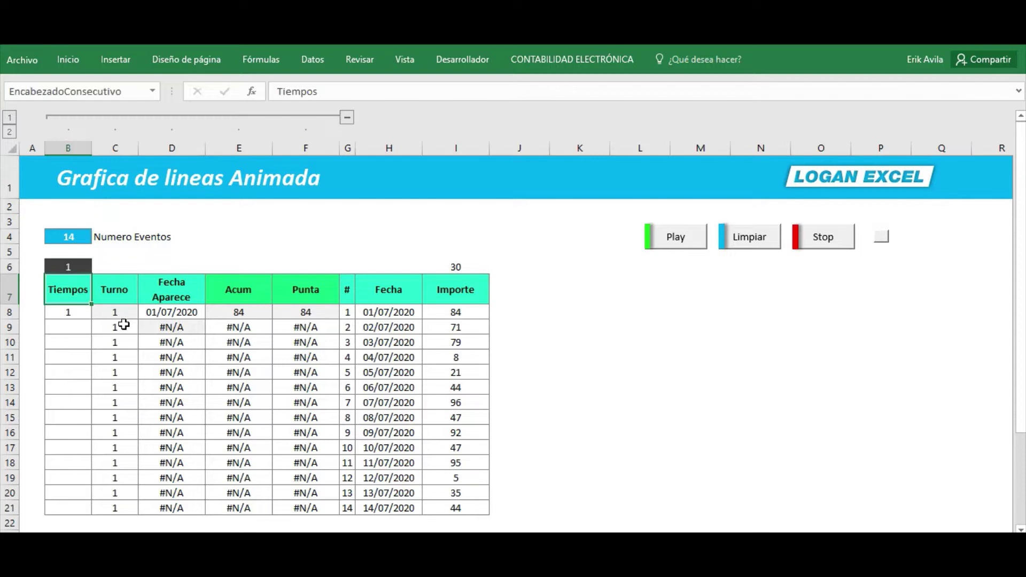
left_click(119, 325)
left_click(163, 296)
left_click(243, 296)
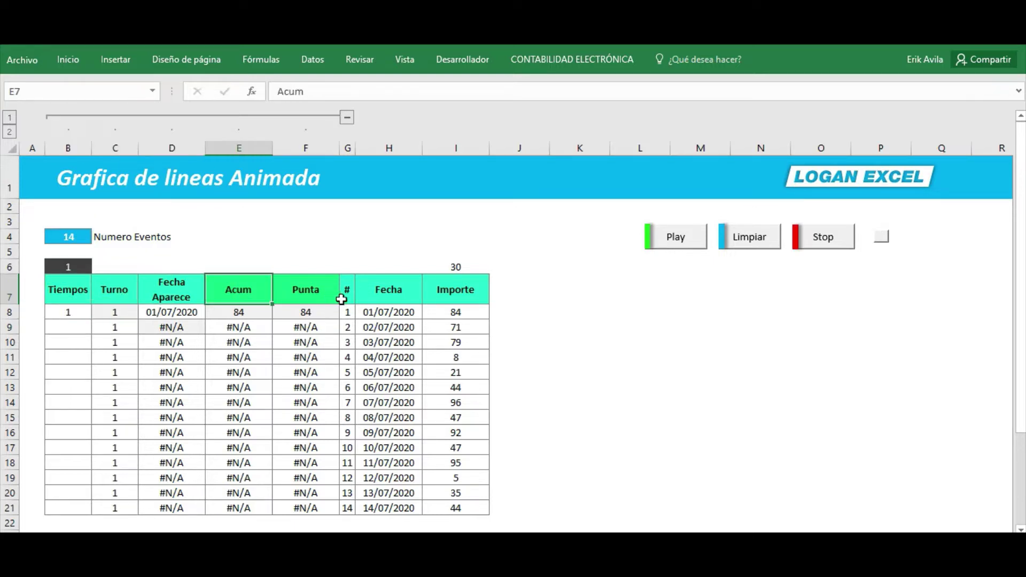
left_click(344, 294)
left_click(407, 297)
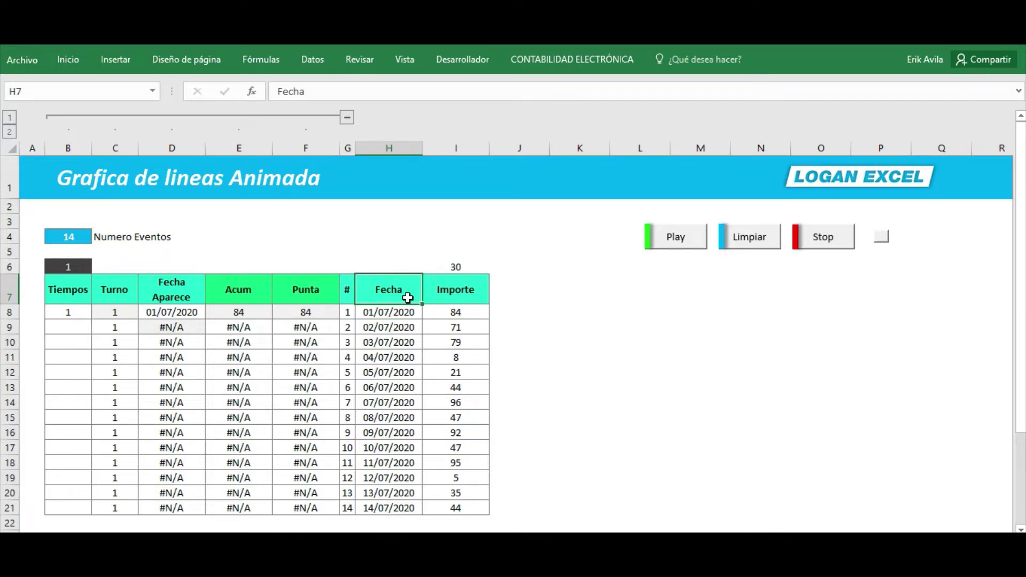
left_click(470, 332)
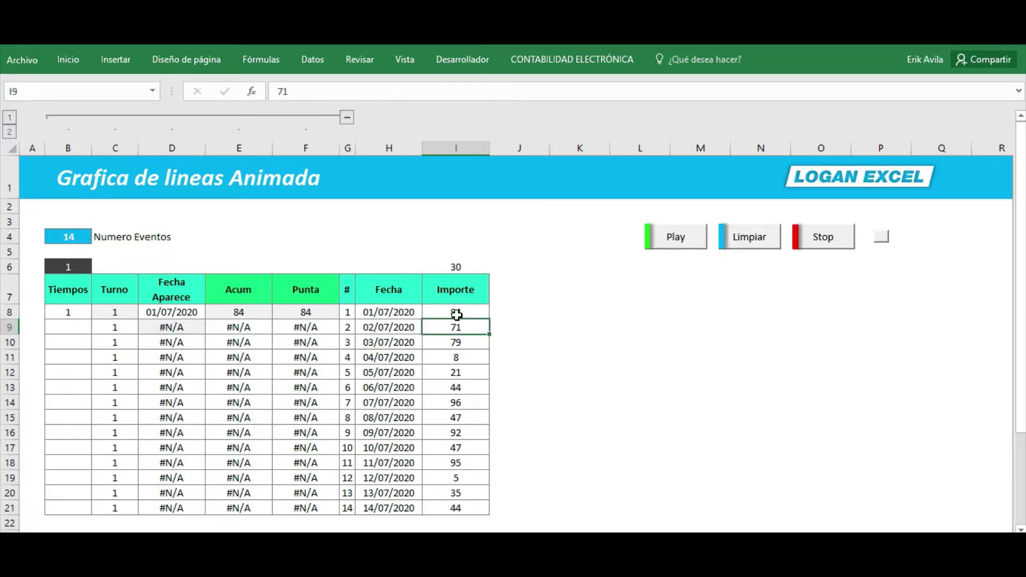
left_click(454, 315)
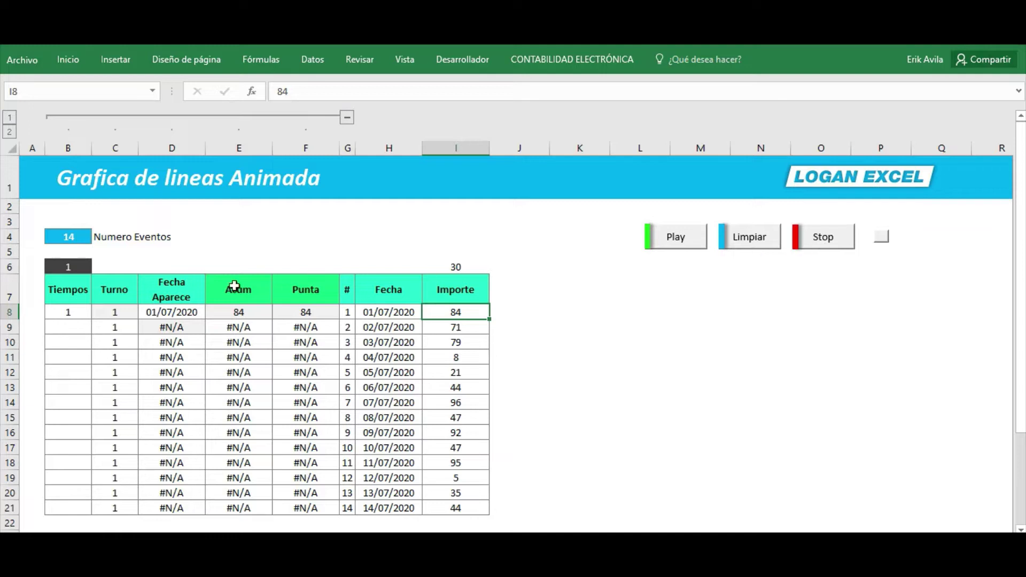
Step: Review the Punta formulas in F9 and F10 against the other table columns
left_click(325, 341)
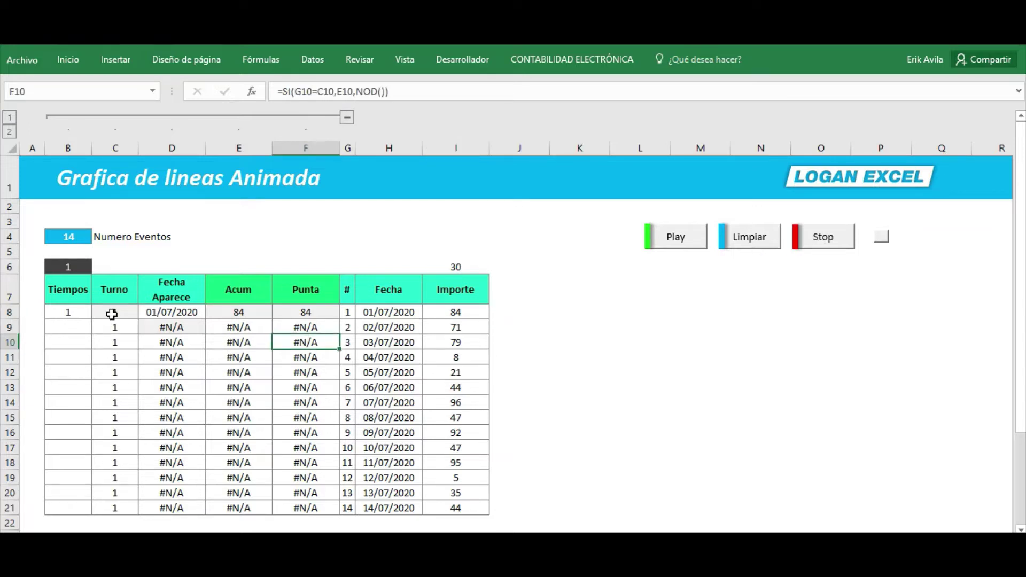
left_click(82, 302)
left_click(199, 310)
left_click(347, 312)
left_click(470, 301)
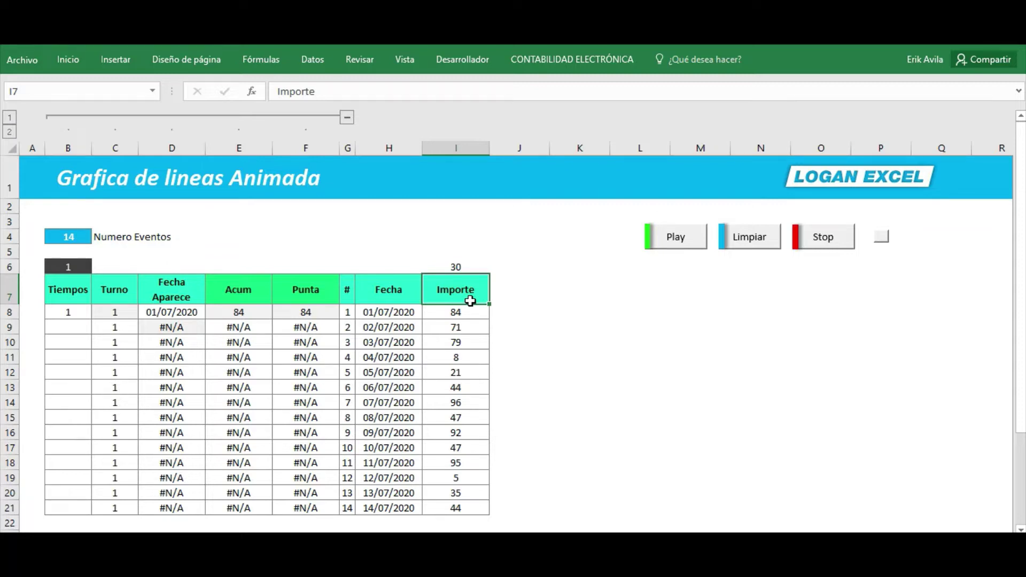
left_click(270, 238)
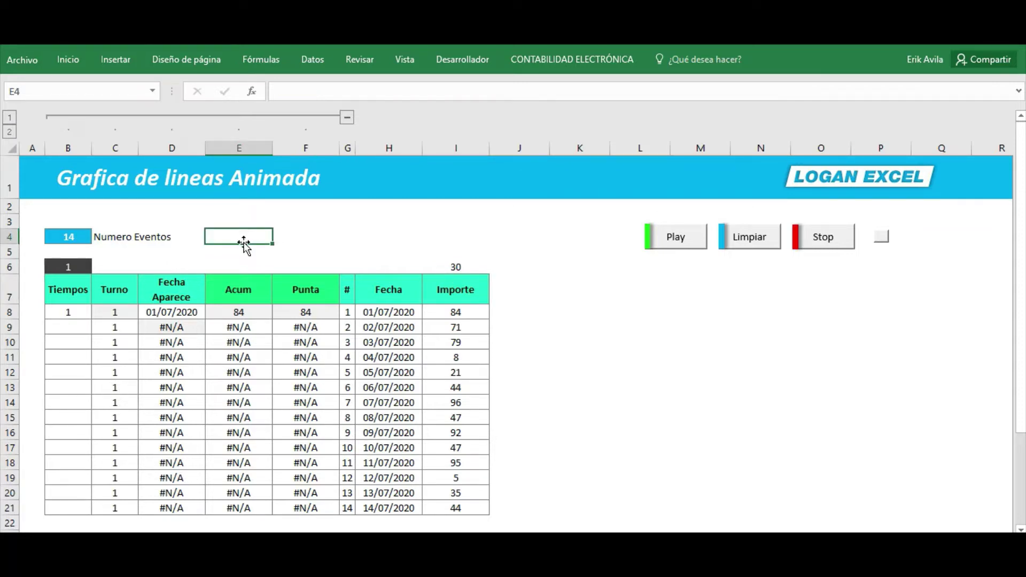
left_click(278, 328)
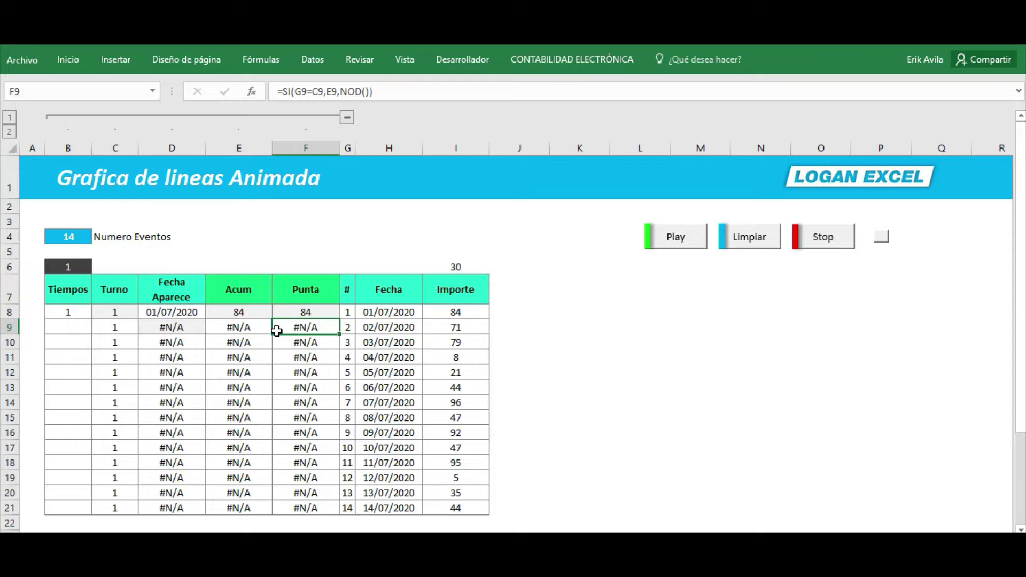
Step: Select the Acum and Punta columns from E7 down to F21
left_click(251, 294)
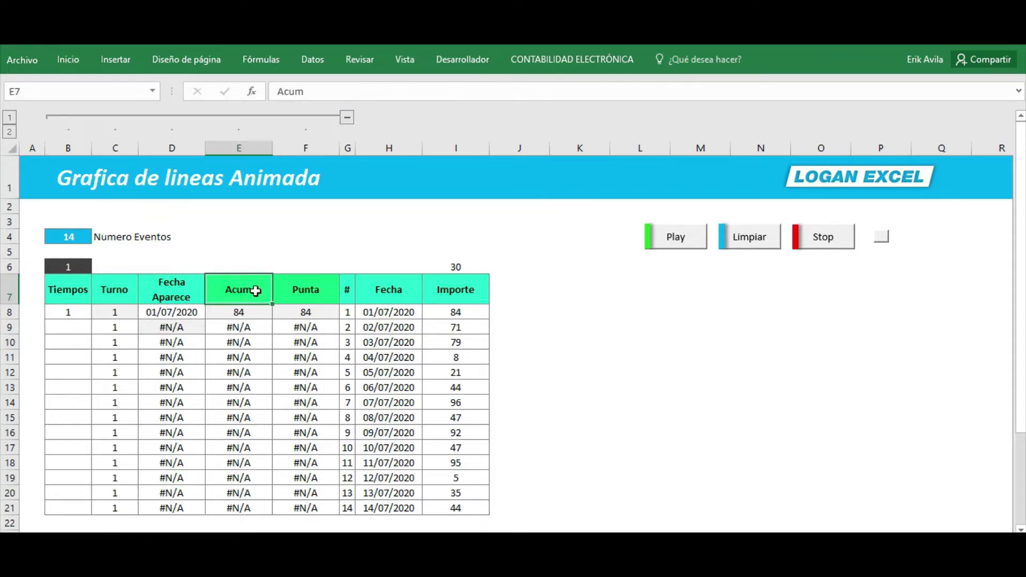
left_click(313, 301)
left_click(253, 297)
mouse_move(253, 297)
left_mouse_down()
mouse_move(254, 510)
mouse_move(285, 511)
left_mouse_up()
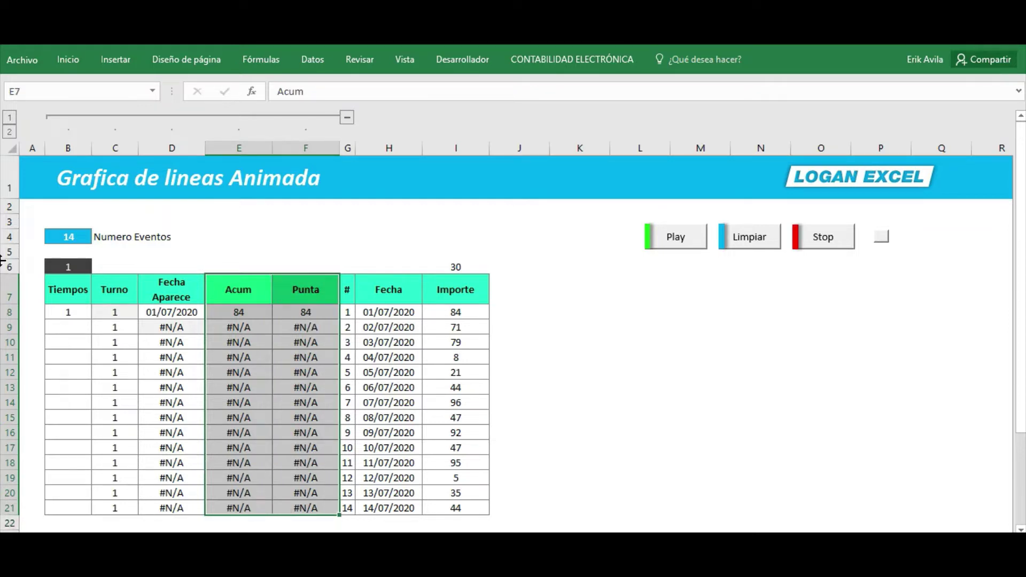
Step: Insert a Línea con marcadores chart, move it right of the table and enlarge it
left_click(116, 58)
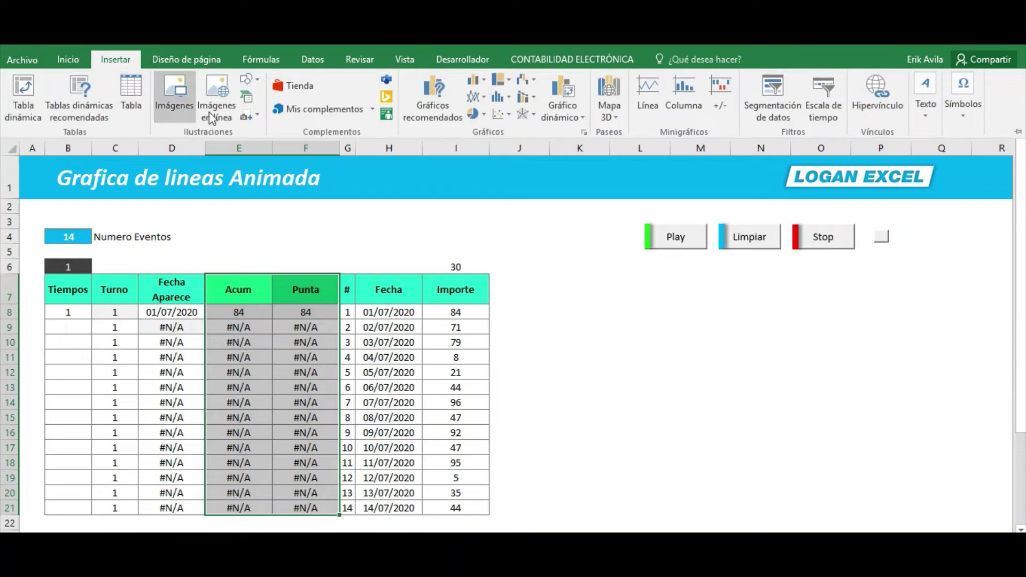
left_click(484, 97)
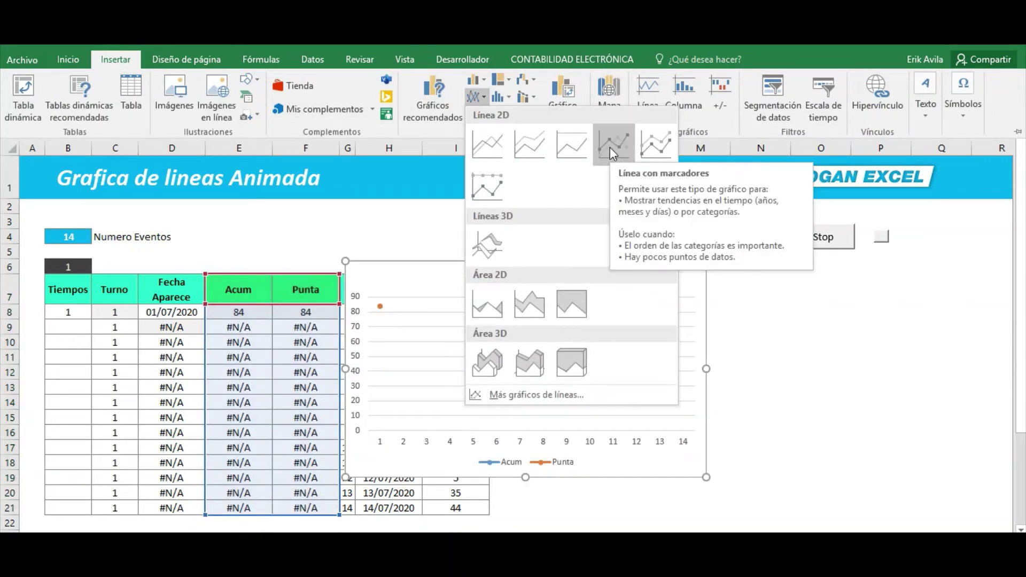
left_click(610, 146)
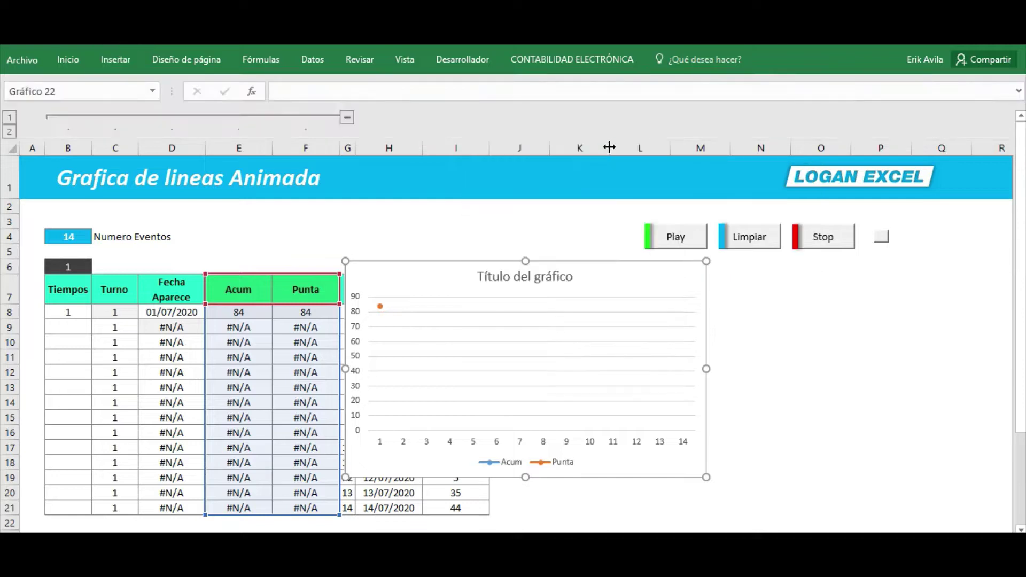
left_click_drag(464, 263, 612, 274)
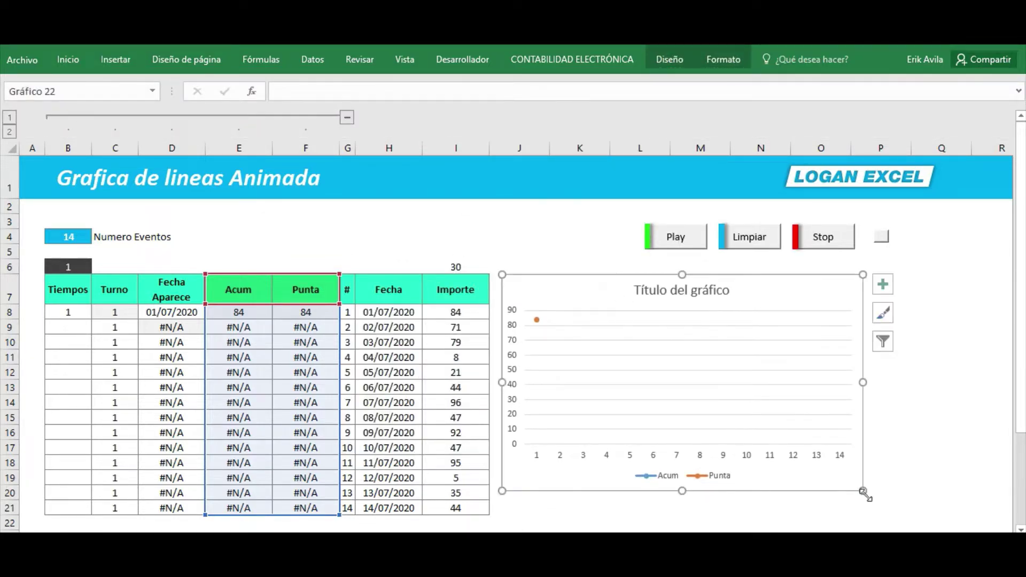
left_click_drag(863, 491, 923, 513)
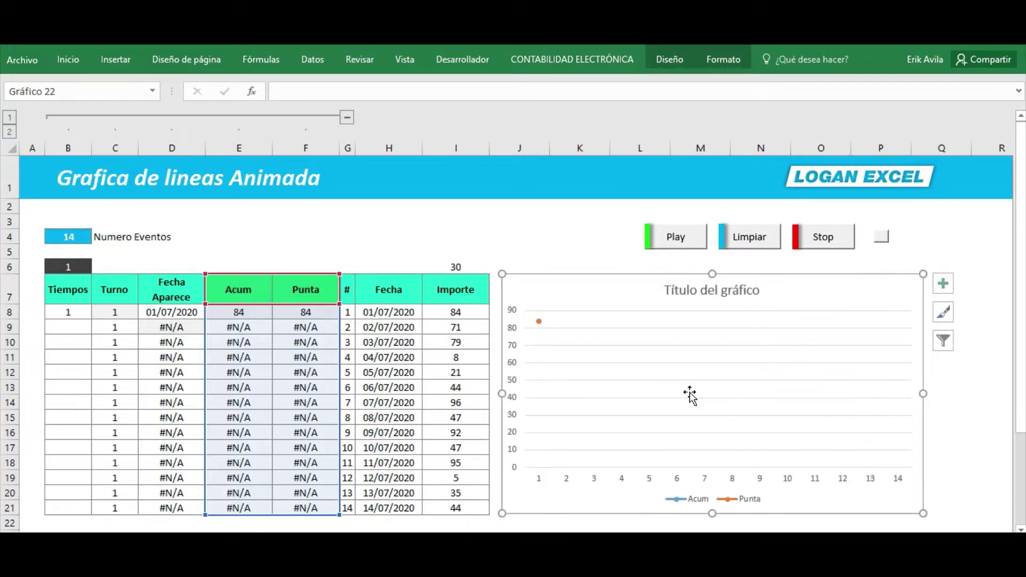
left_click(553, 238)
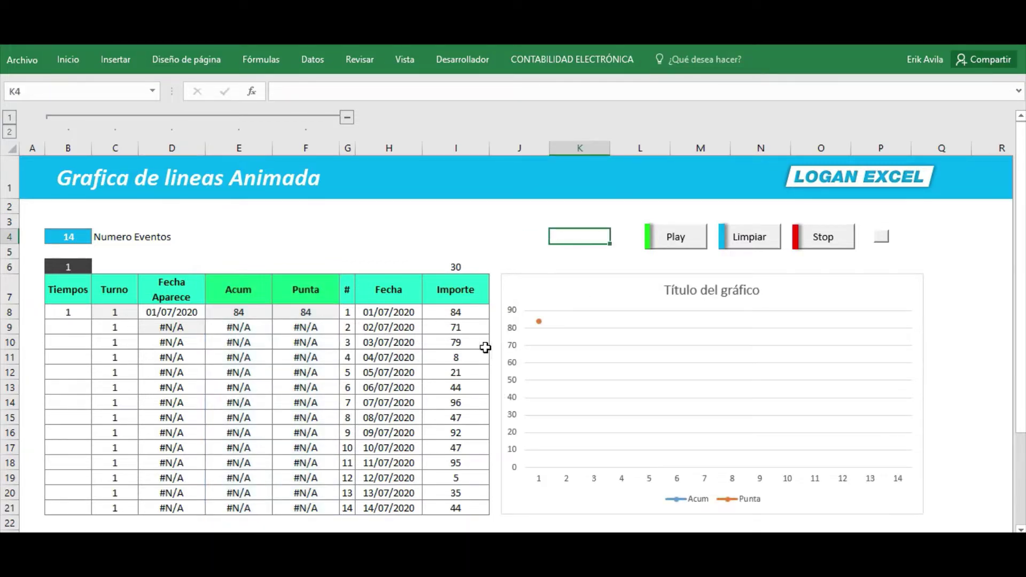
Step: Check the Acum and Punta cells, then run Play to plot all 14 points up to 768
left_click(238, 315)
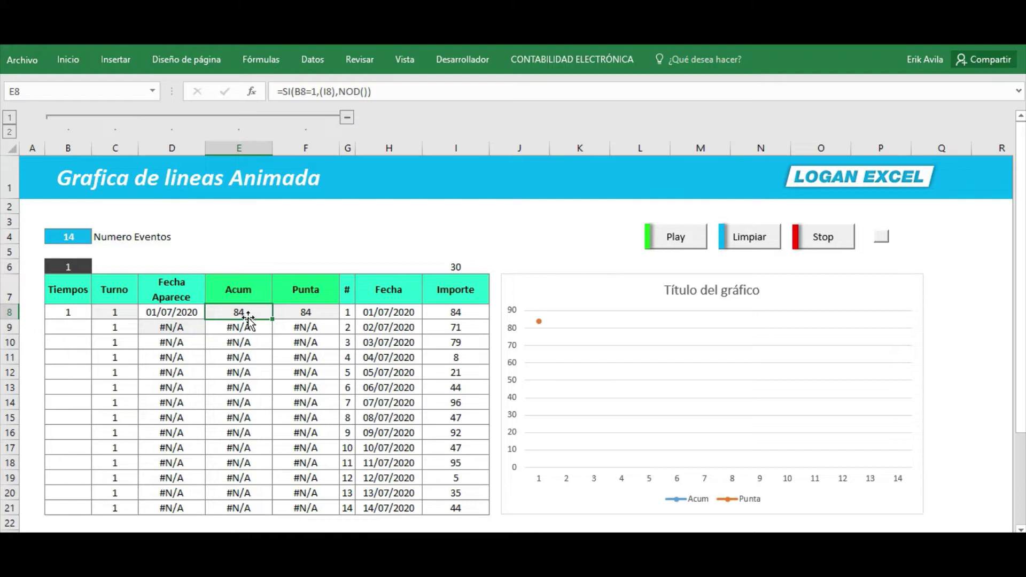
left_click(311, 315)
left_click(539, 321)
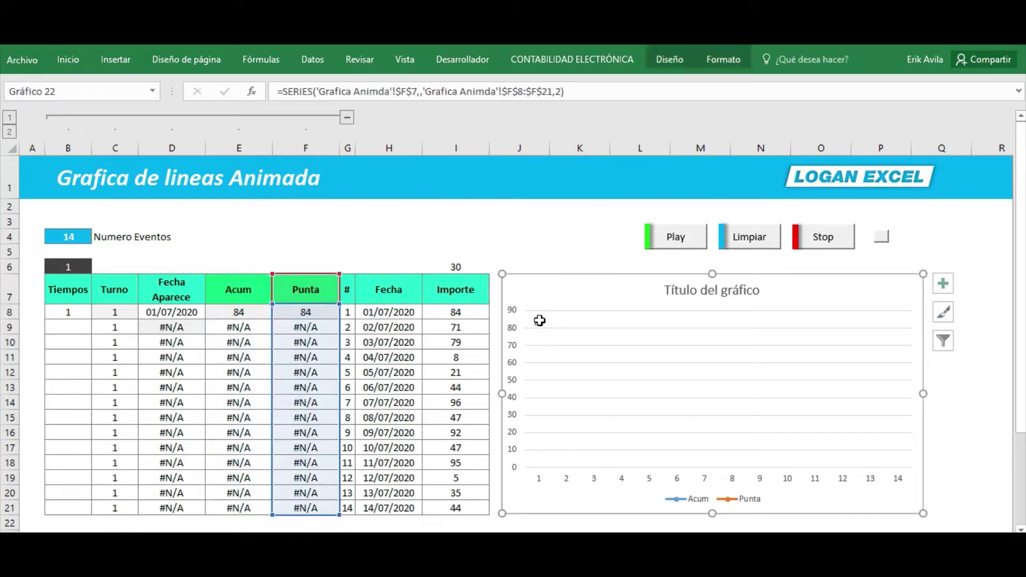
left_click(521, 236)
left_click(454, 236)
left_click(382, 238)
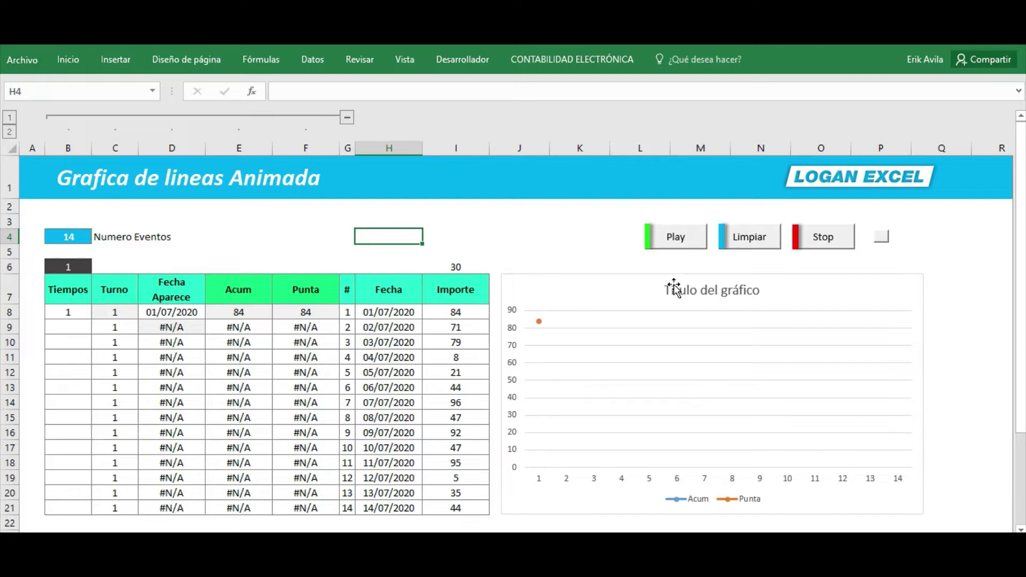
left_click(677, 239)
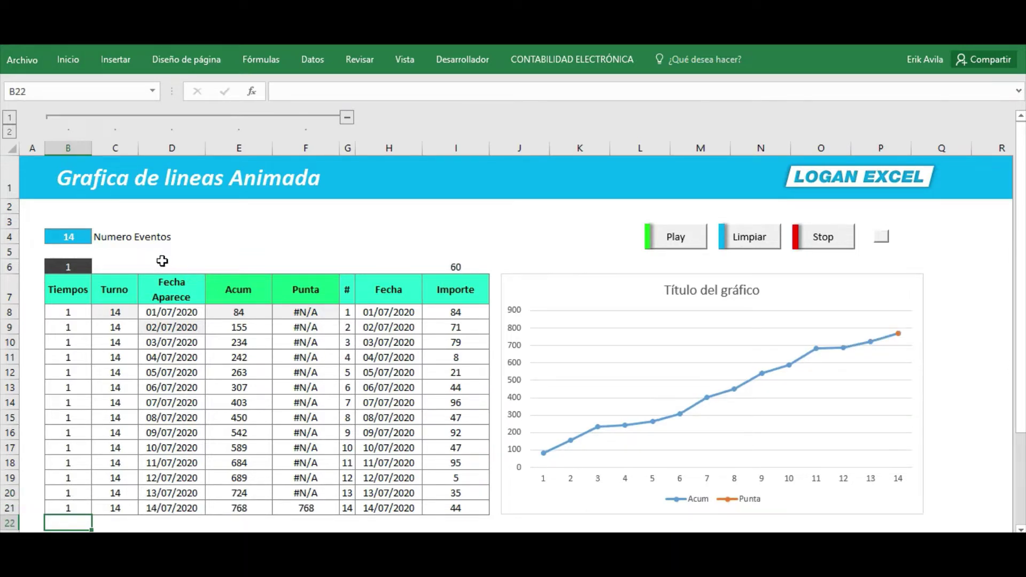
left_click(246, 248)
left_click(67, 235)
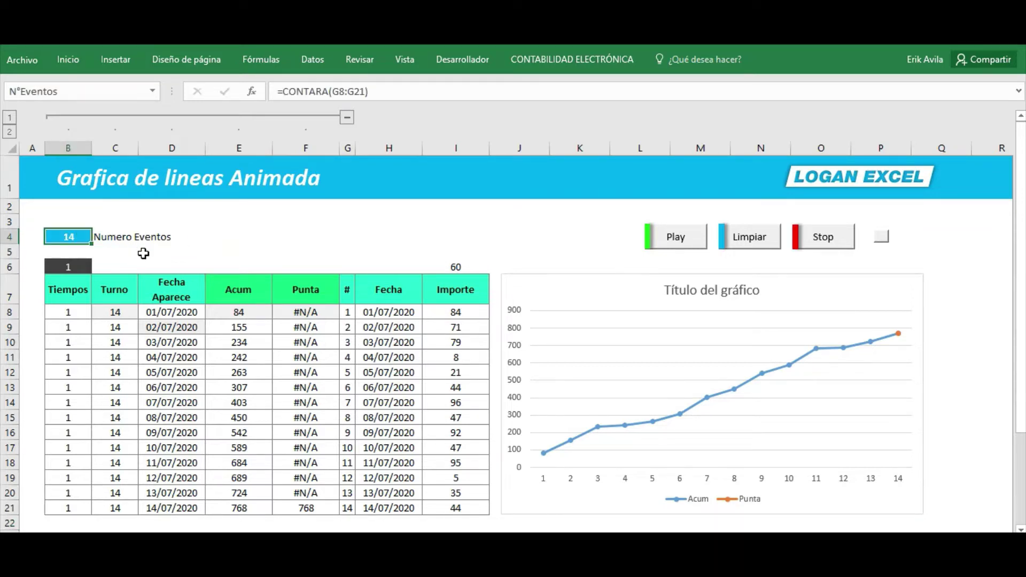
key("F2")
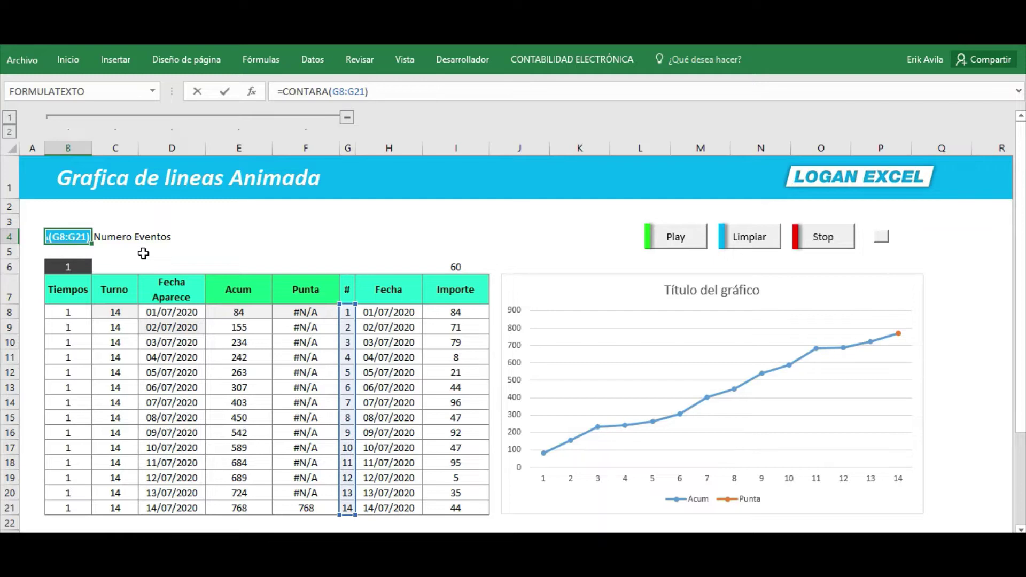
key("Escape")
left_click_drag(348, 312, 348, 494)
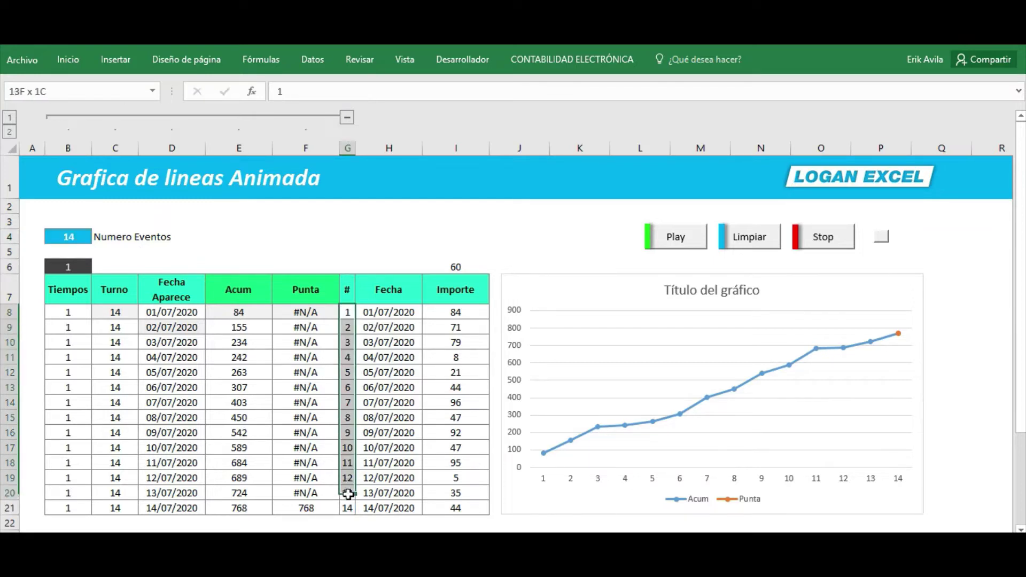
left_click(367, 313)
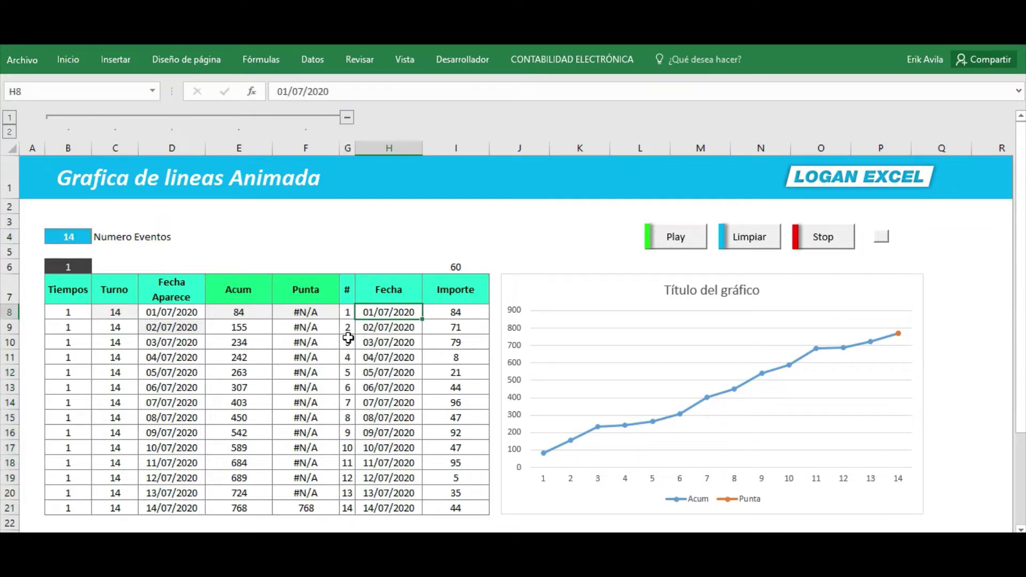
left_click(57, 235)
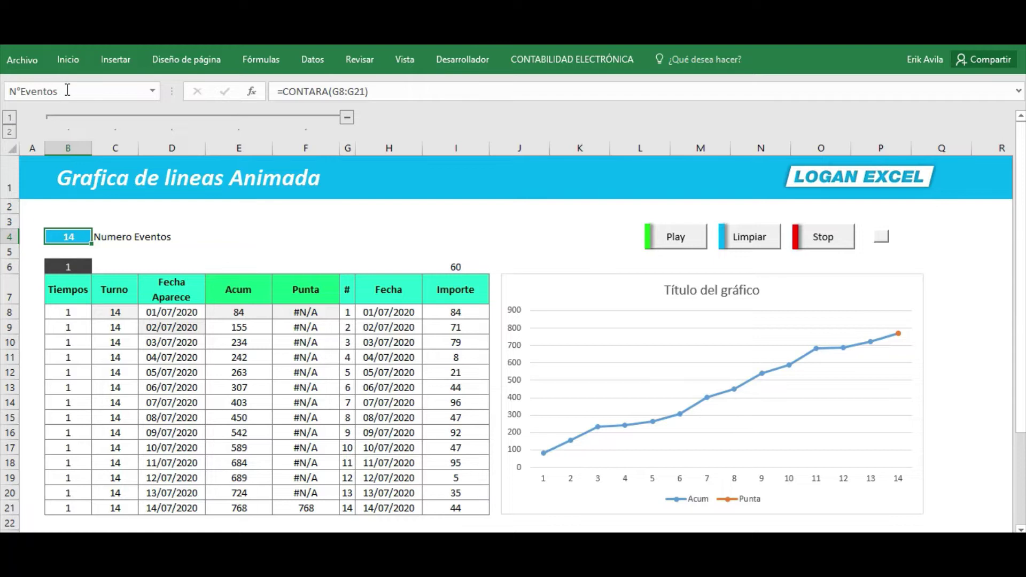
left_click_drag(69, 93, 4, 94)
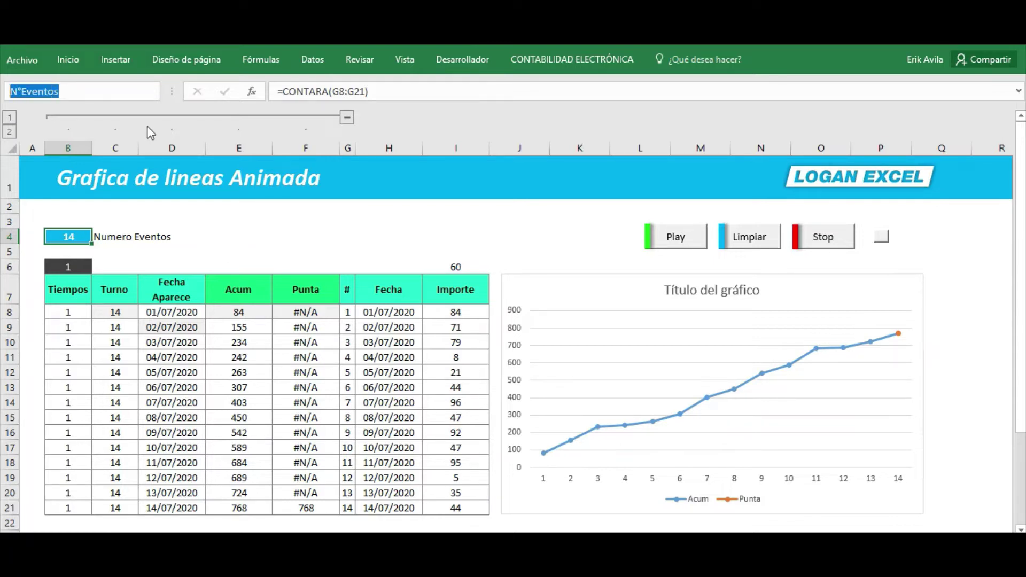
left_click(223, 237)
left_click(501, 245)
left_click(281, 244)
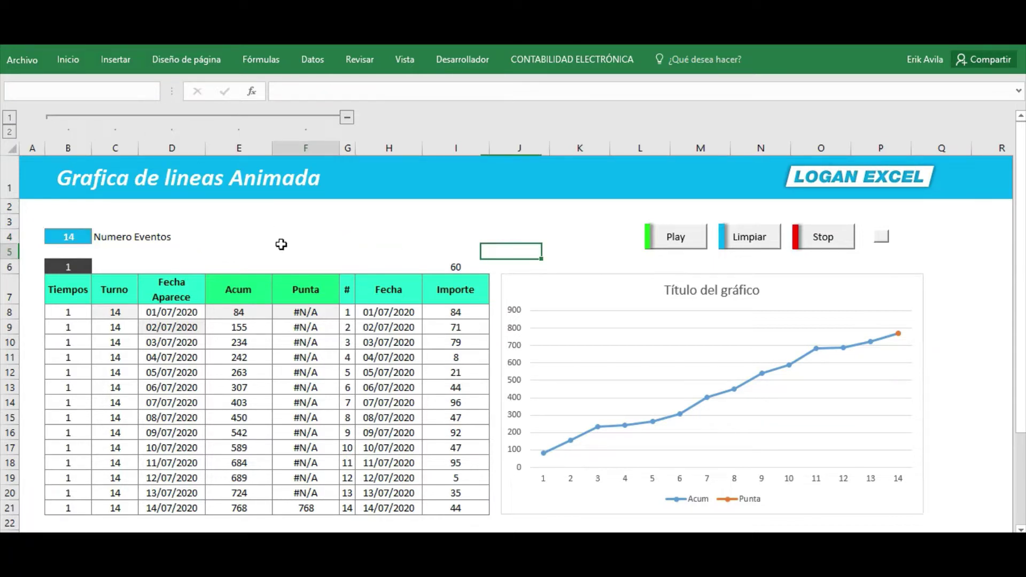
left_click(264, 222)
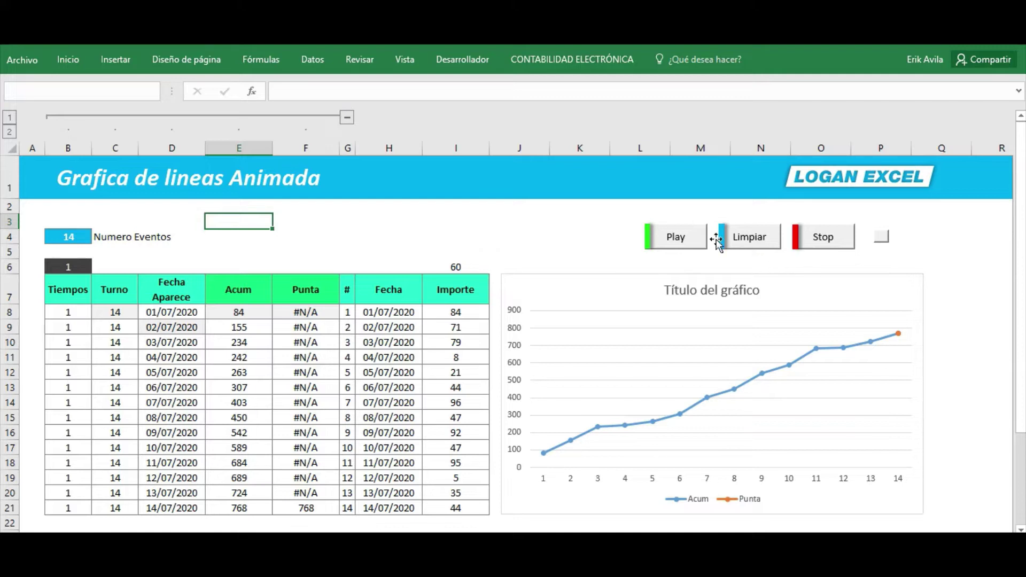
Step: Reset with Limpiar and replay the animation to all 14 points at 768, selecting the chart title
left_click(751, 247)
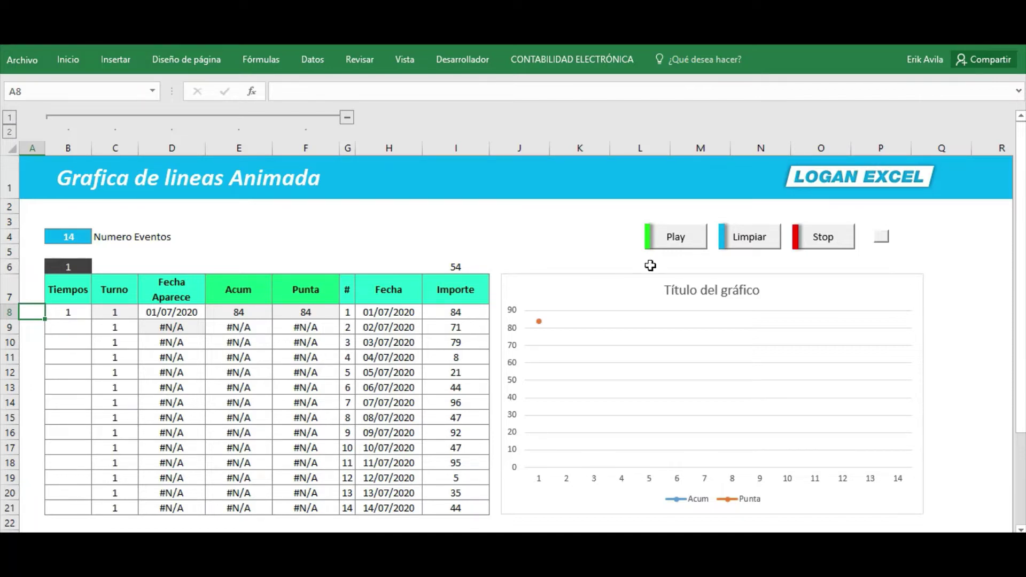
left_click(698, 244)
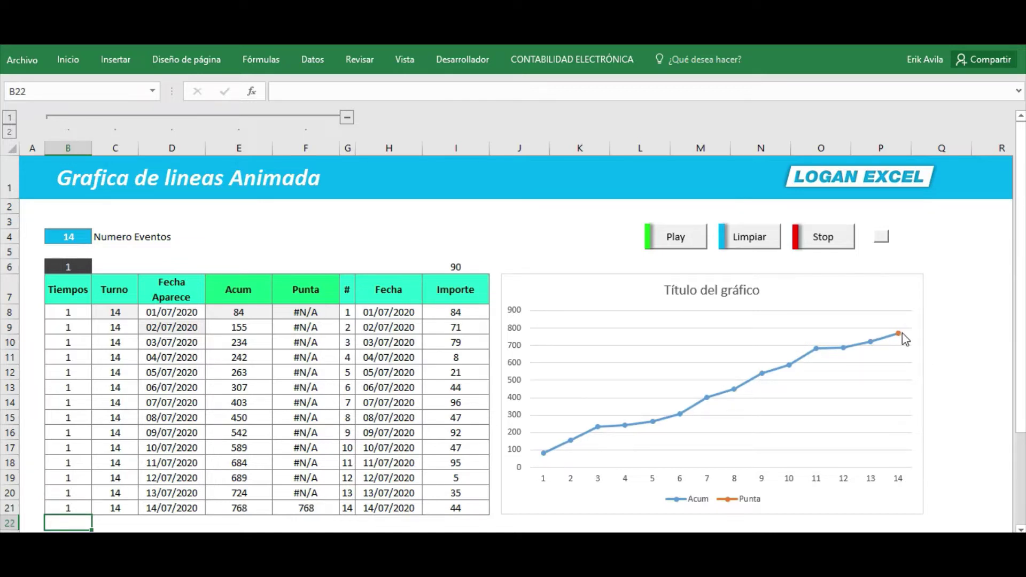
left_click(569, 234)
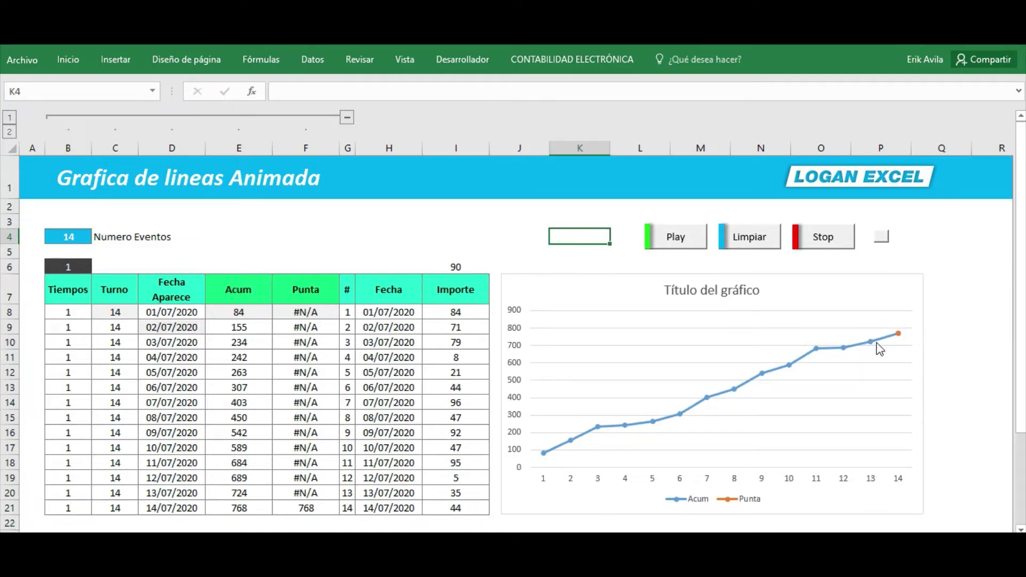
left_click(723, 290)
left_click(722, 290)
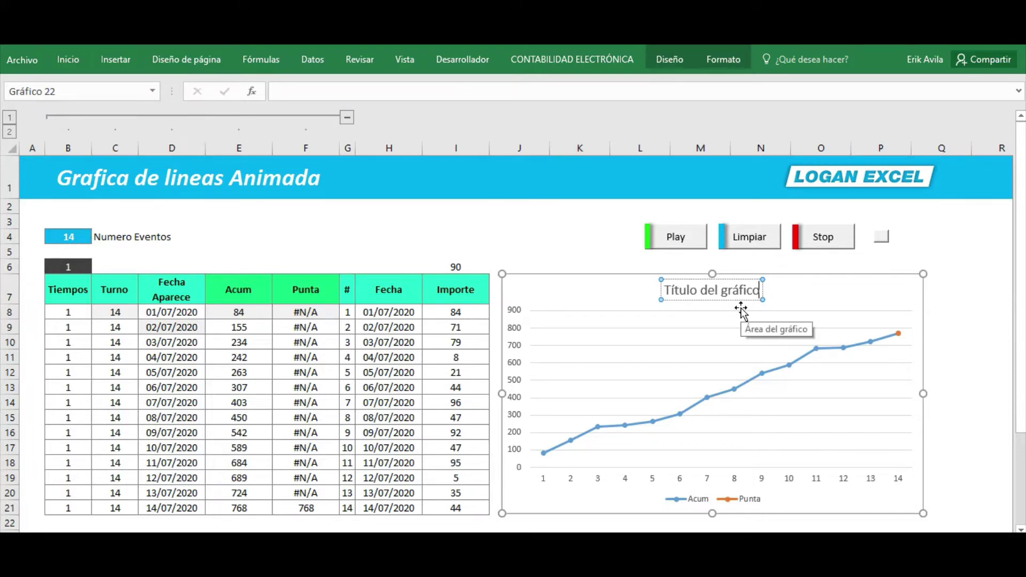
Step: Delete the default 'Título del gráfico' text and type 'Ventas Acumuladas' as the title
key("ctrl+a")
key("BackSpace")
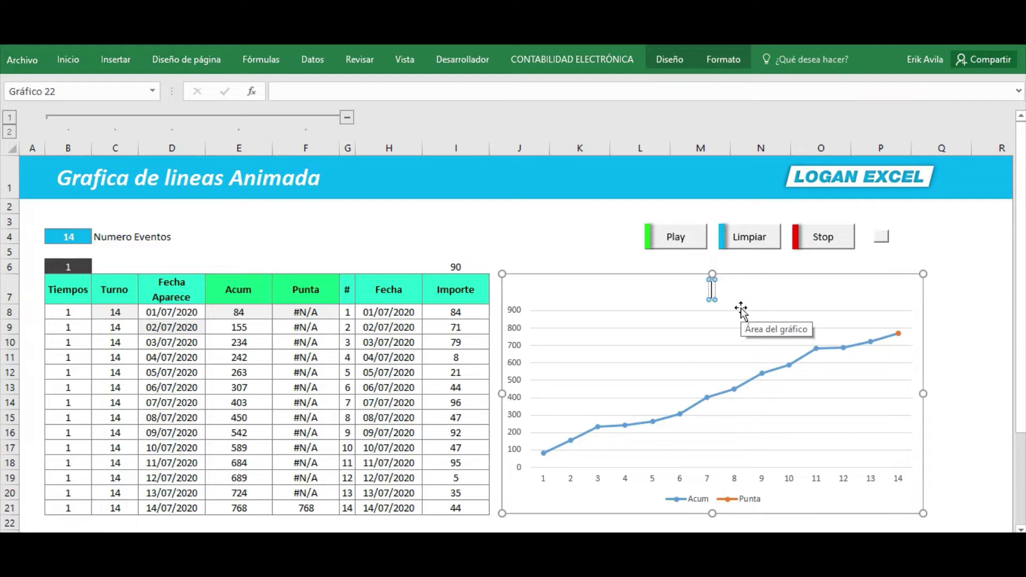
type("Ventas")
type("Ac")
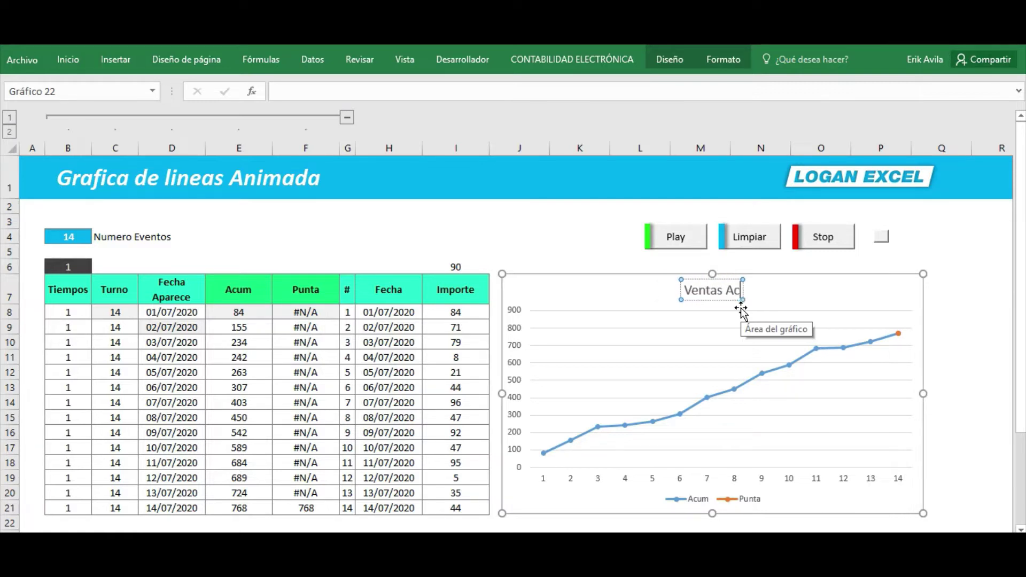
type("uu")
key("BackSpace")
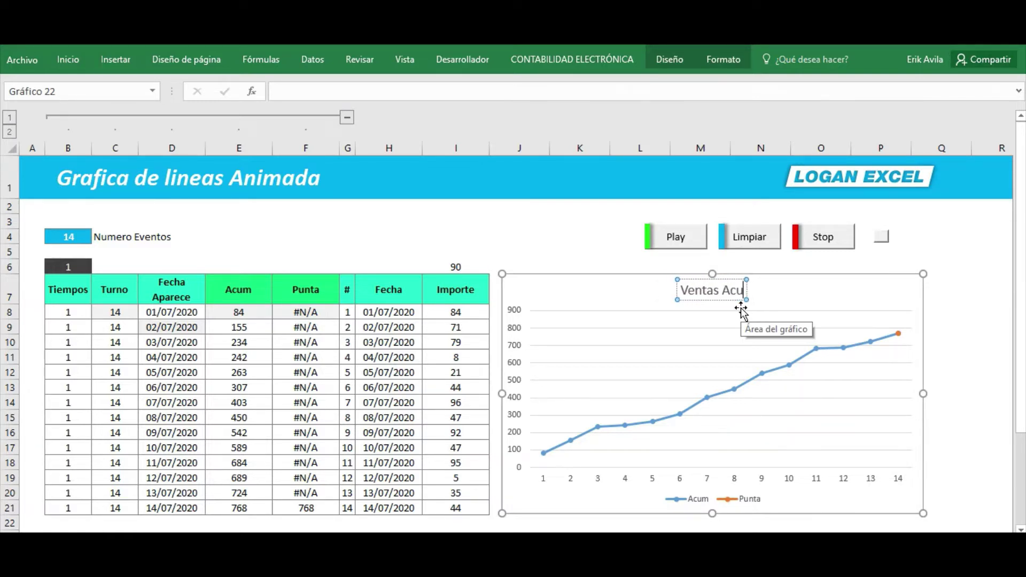
type("muladas")
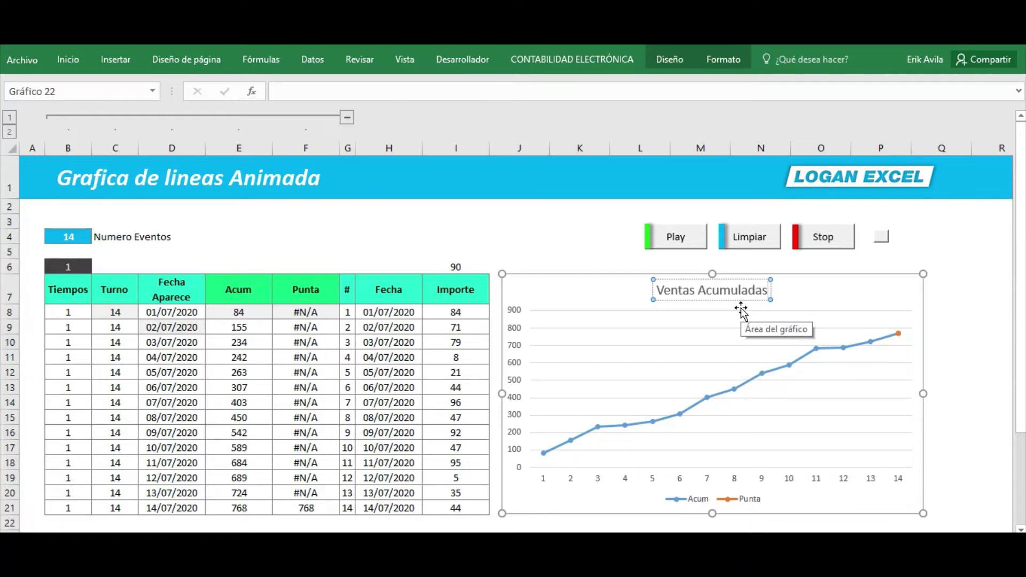
Step: Nudge the title down and add a data label showing 768 to the Punta series
left_click_drag(741, 305, 741, 307)
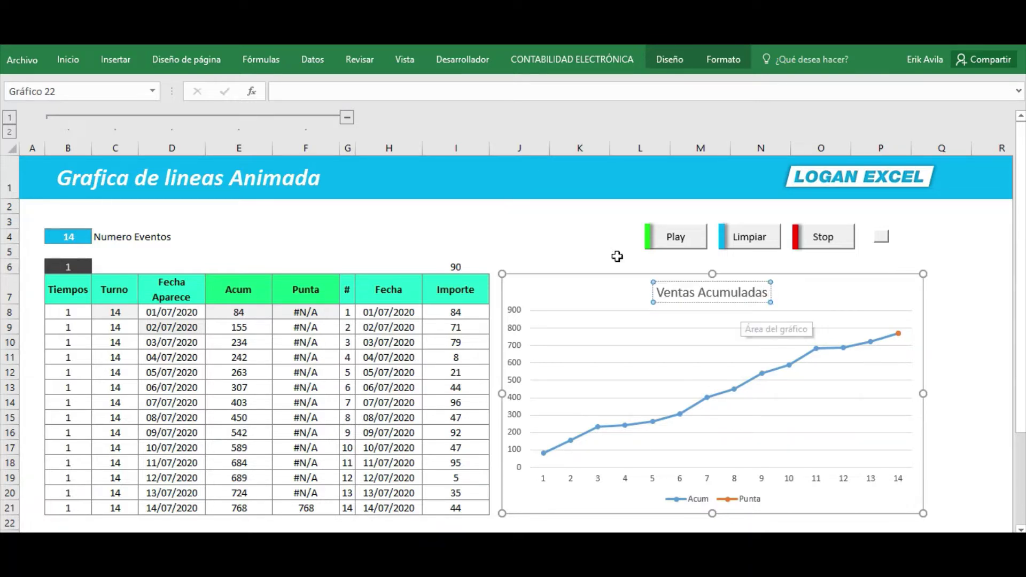
left_click(519, 221)
left_click(569, 279)
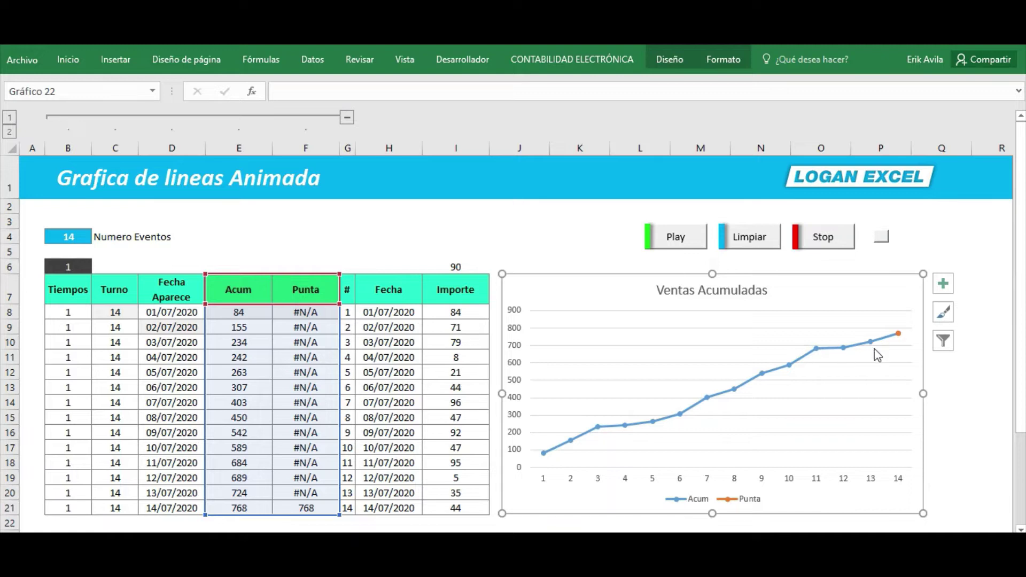
left_click(899, 334)
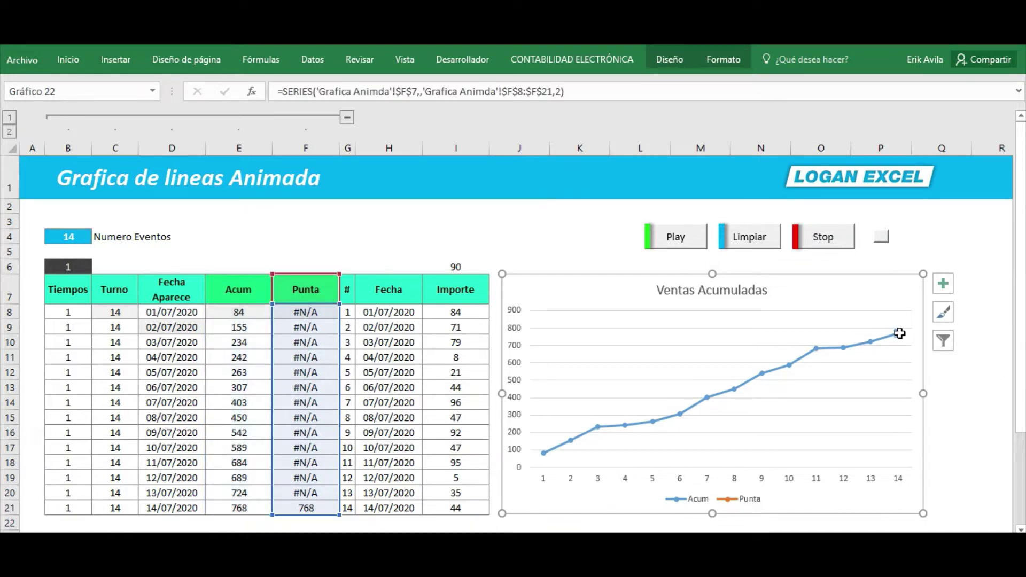
right_click(900, 334)
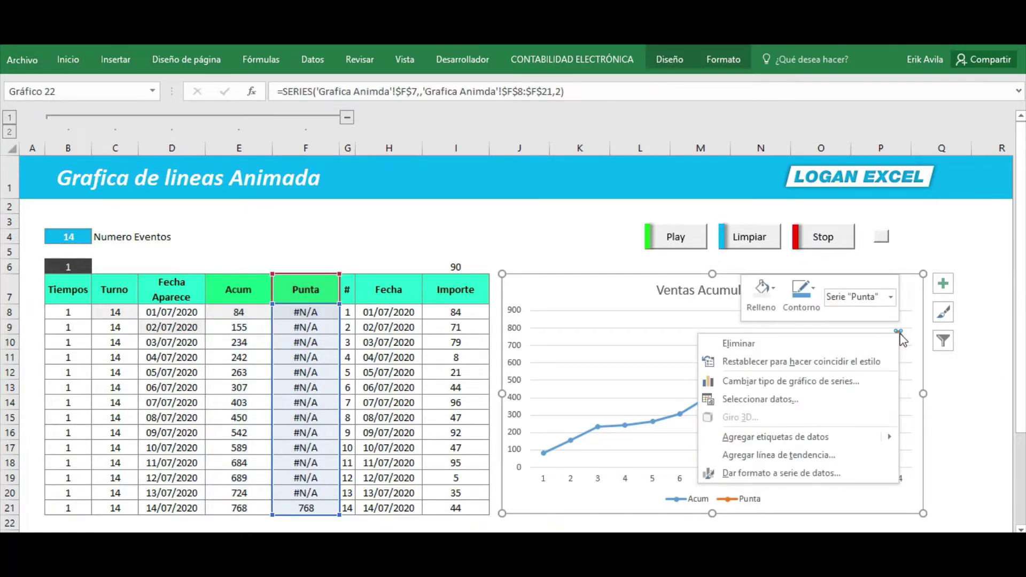
mouse_move(775, 438)
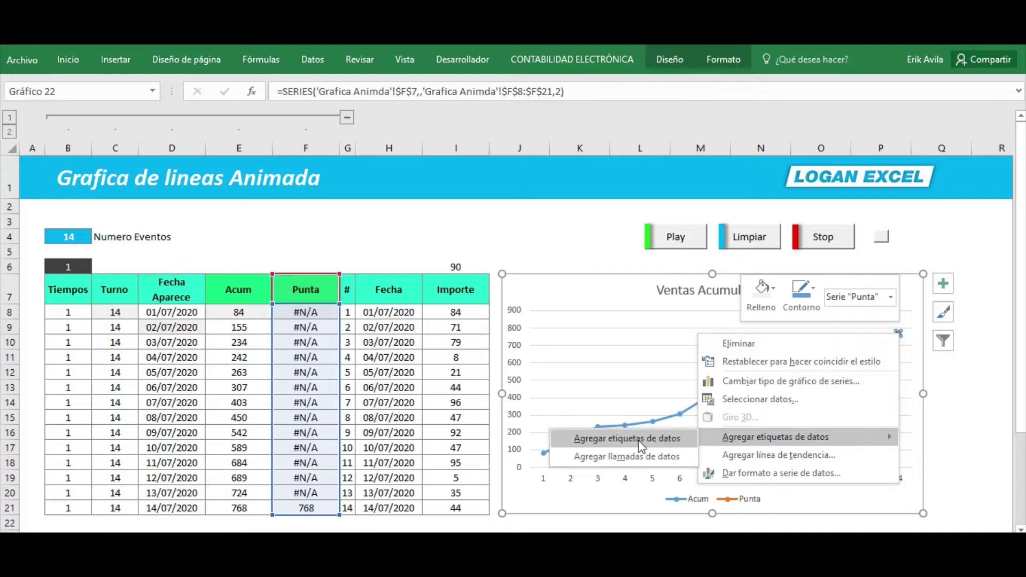
left_click(639, 440)
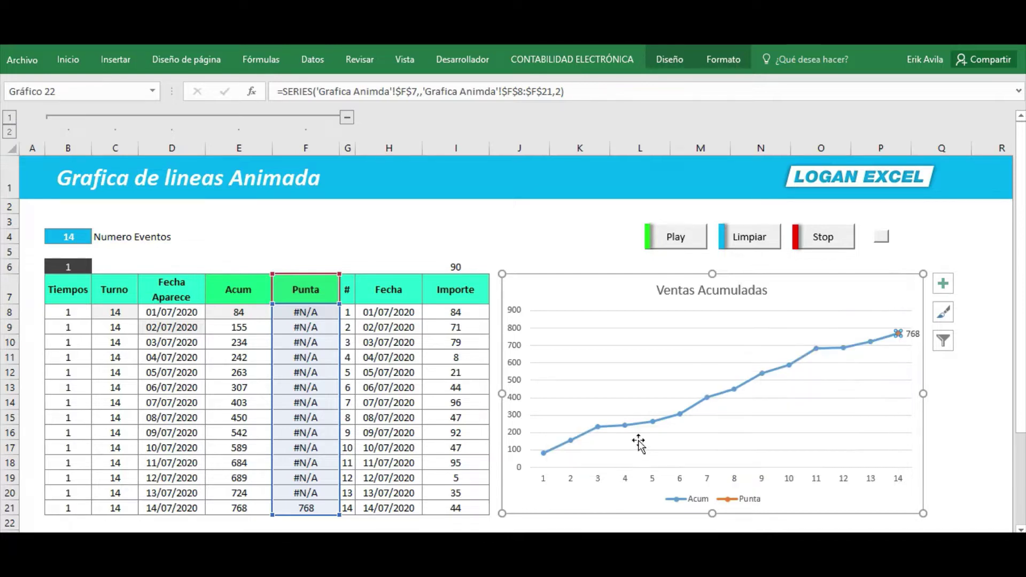
left_click(390, 235)
left_click(300, 511)
Step: Check the row 21 formulas, then Limpiar and Play to rerun the animation to 768
left_click(265, 509)
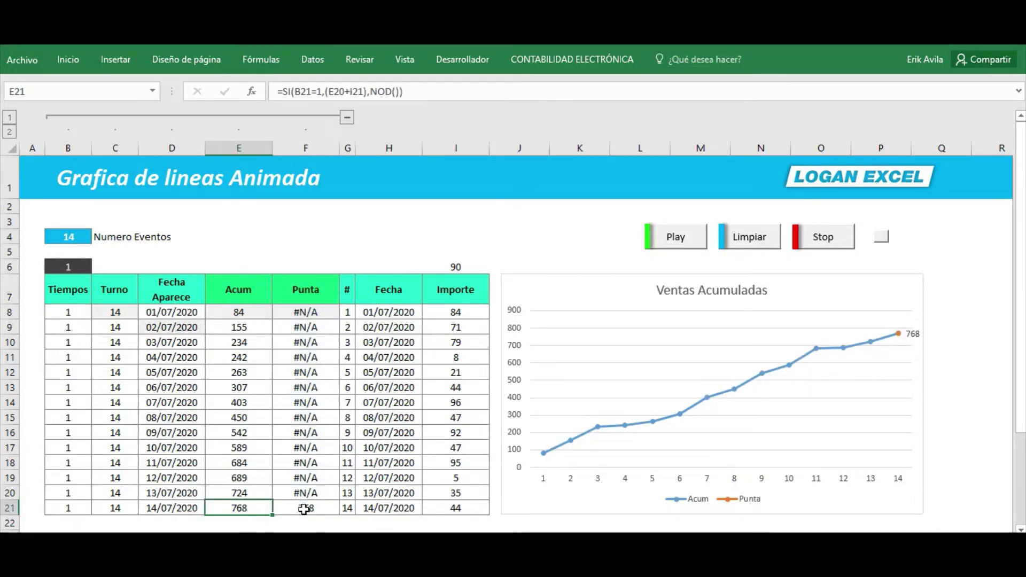
left_click(305, 508)
left_click(914, 338)
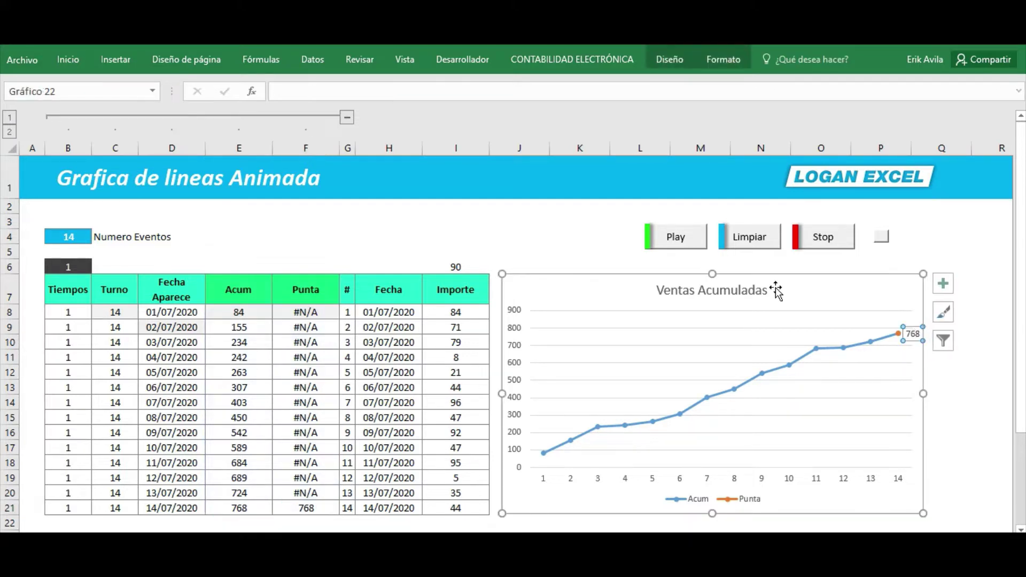
left_click(568, 236)
left_click(748, 239)
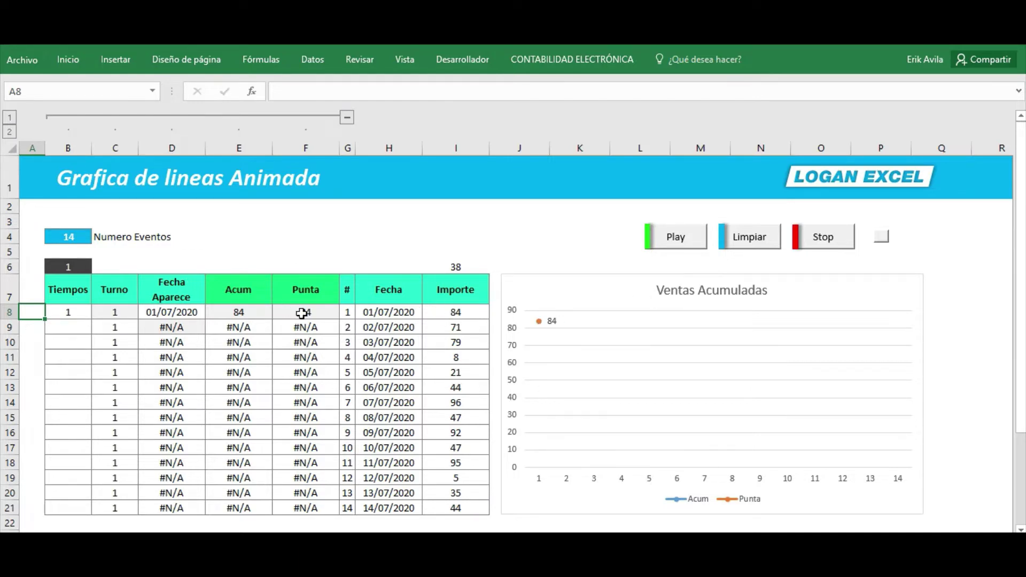
left_click(682, 238)
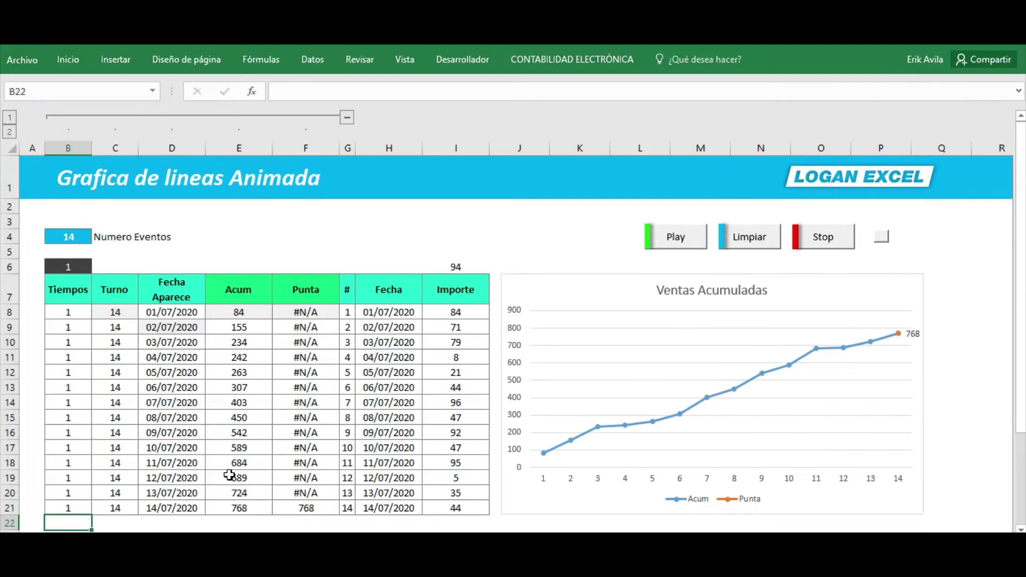
Step: Review the column H dates and chart source ranges, then delete the Acum/Punta legend
left_click(408, 511)
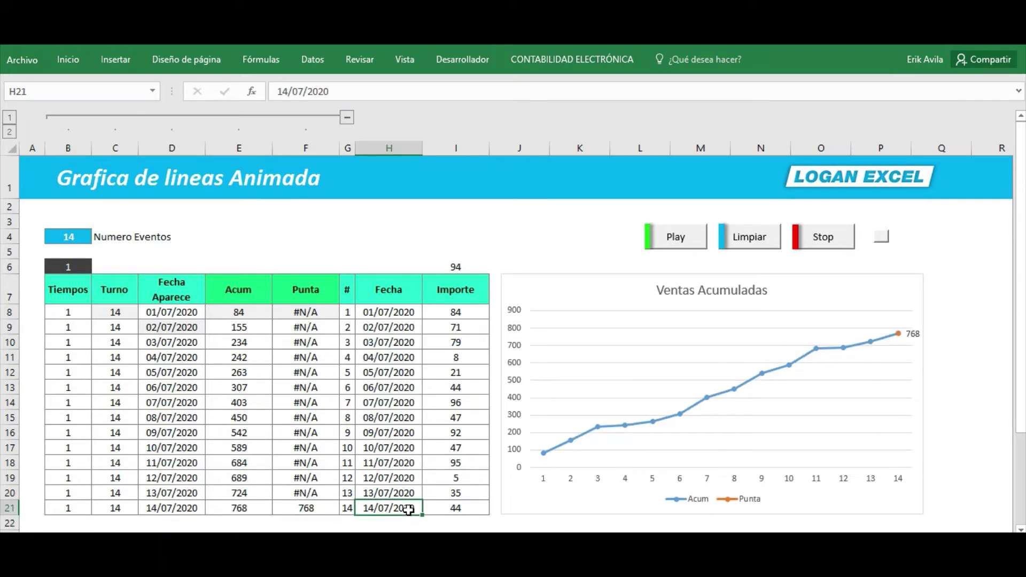
left_click(244, 512)
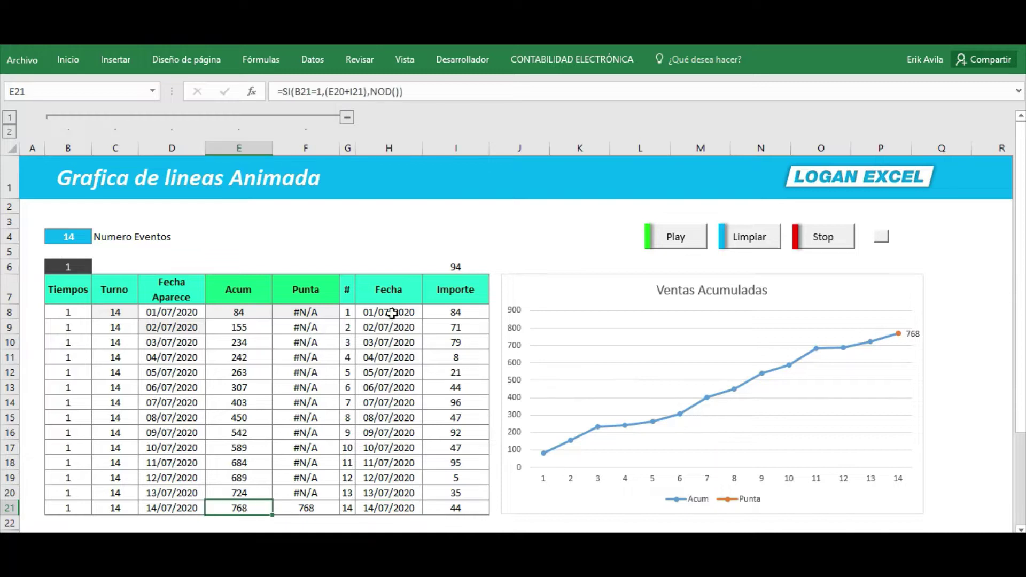
left_click_drag(392, 313, 396, 507)
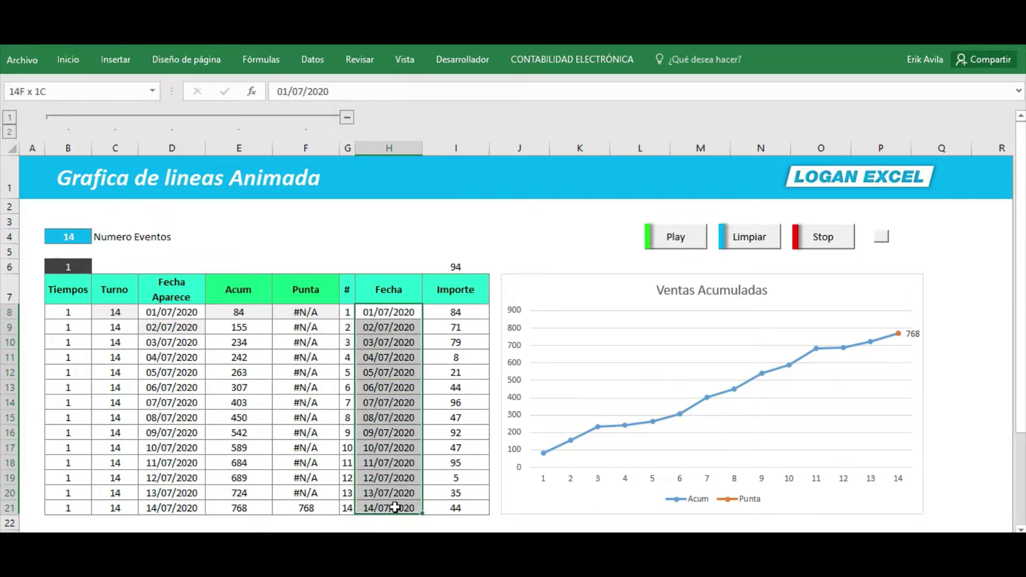
left_click(641, 487)
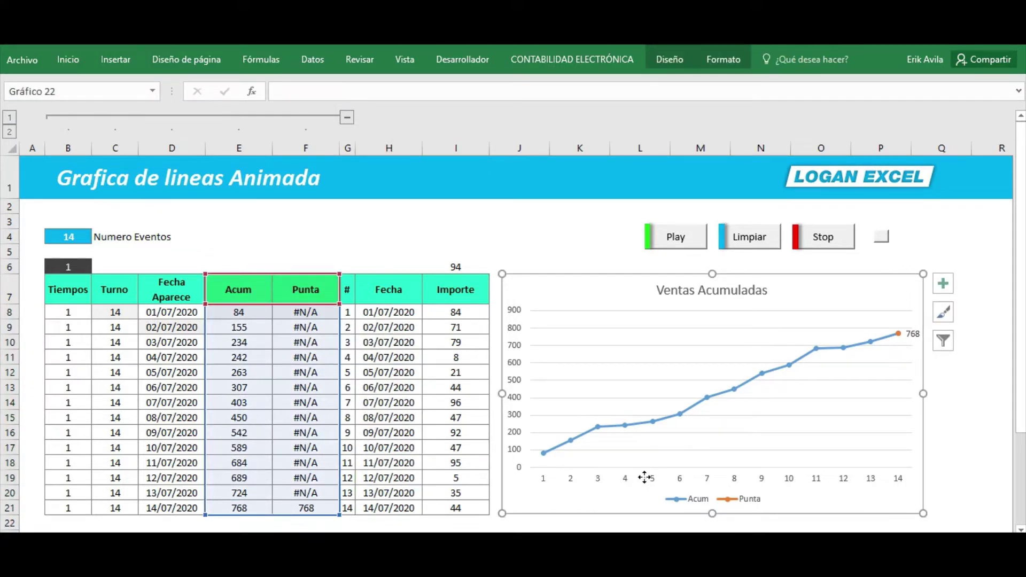
left_click(727, 500)
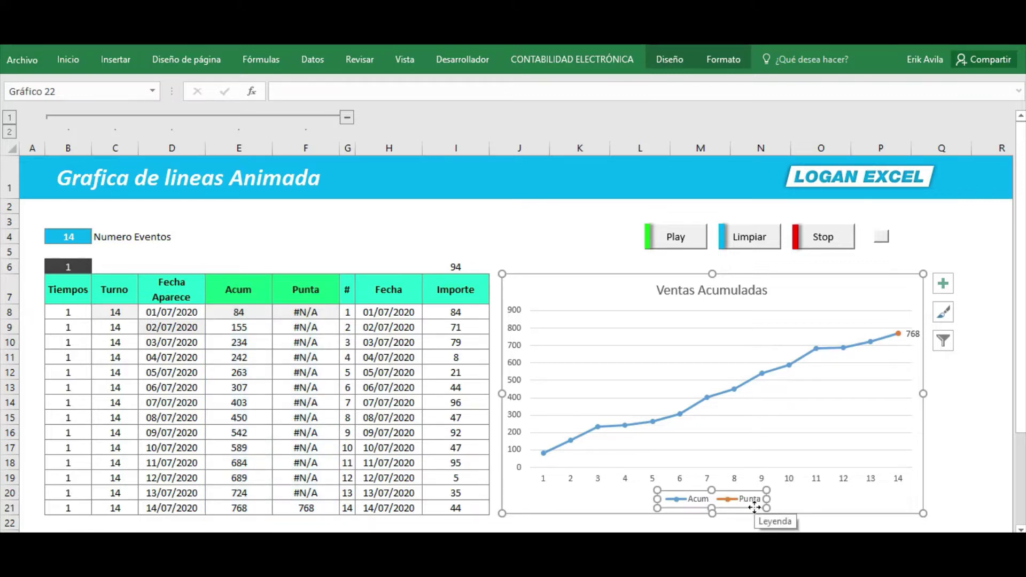
key("Delete")
Step: Open the Format pane's Axis Options for the chart's horizontal date axis
right_click(736, 505)
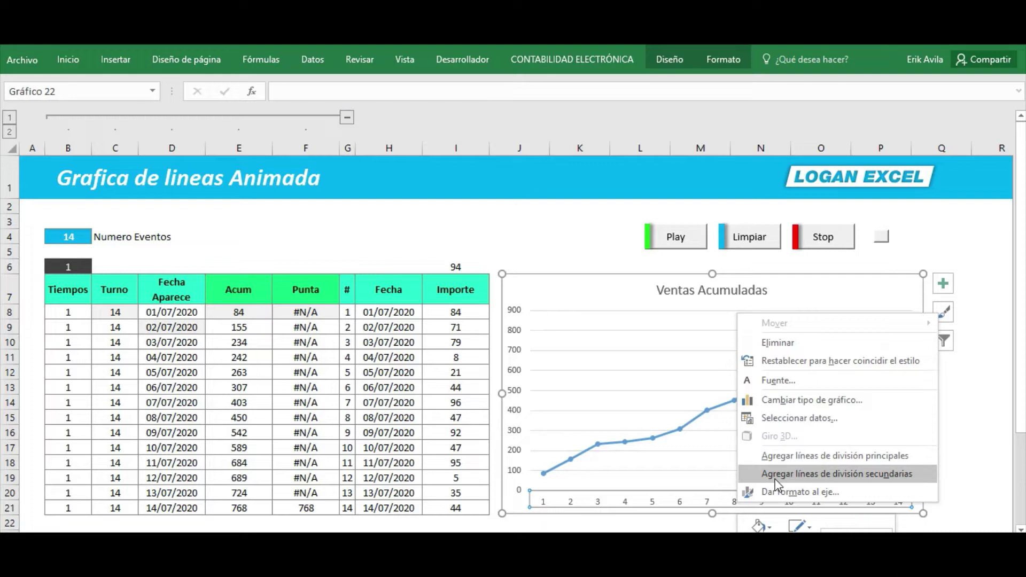
left_click(683, 495)
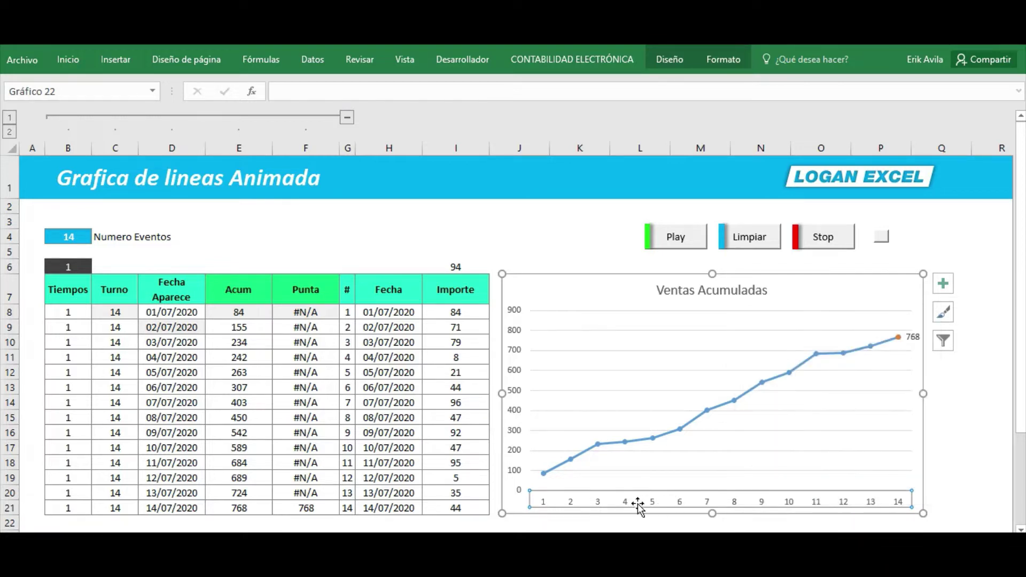
double_click(750, 394)
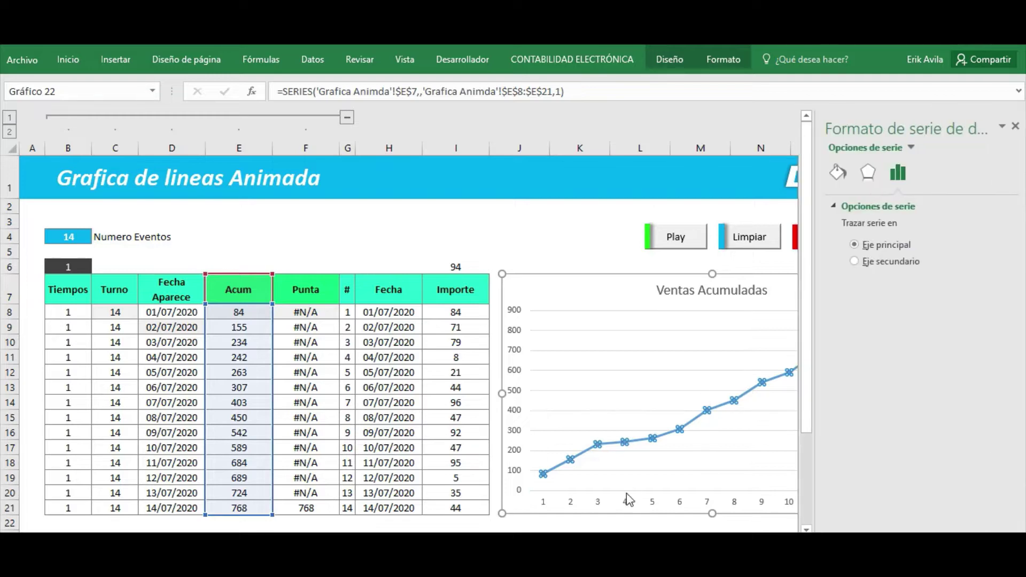
left_click(634, 503)
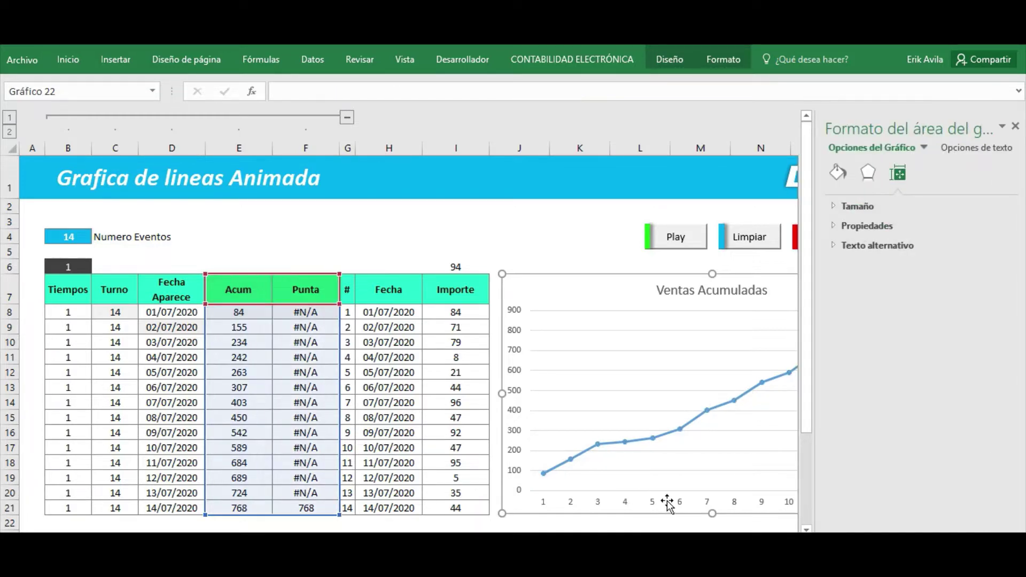
scroll(406, 374, "right", 5)
left_click(460, 502)
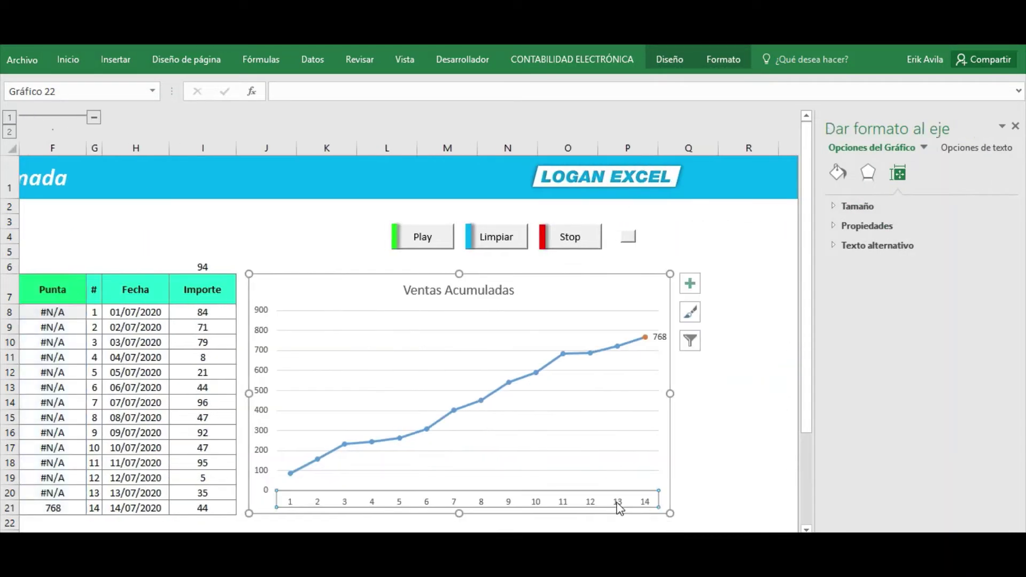
left_click(928, 173)
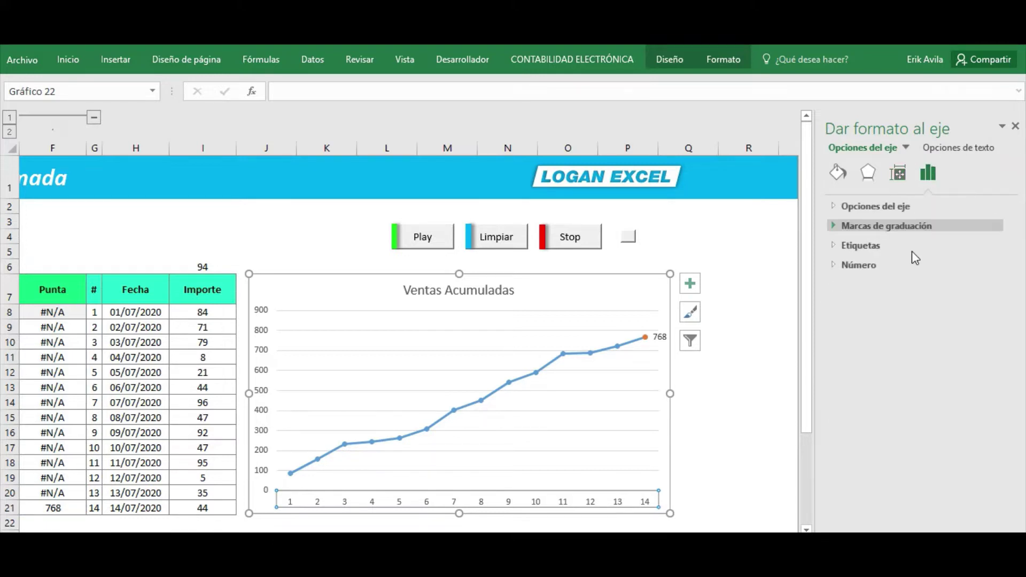
Step: Set the axis number category to Fecha with custom code 'dd m' and close the pane
left_click(835, 264)
left_click(888, 300)
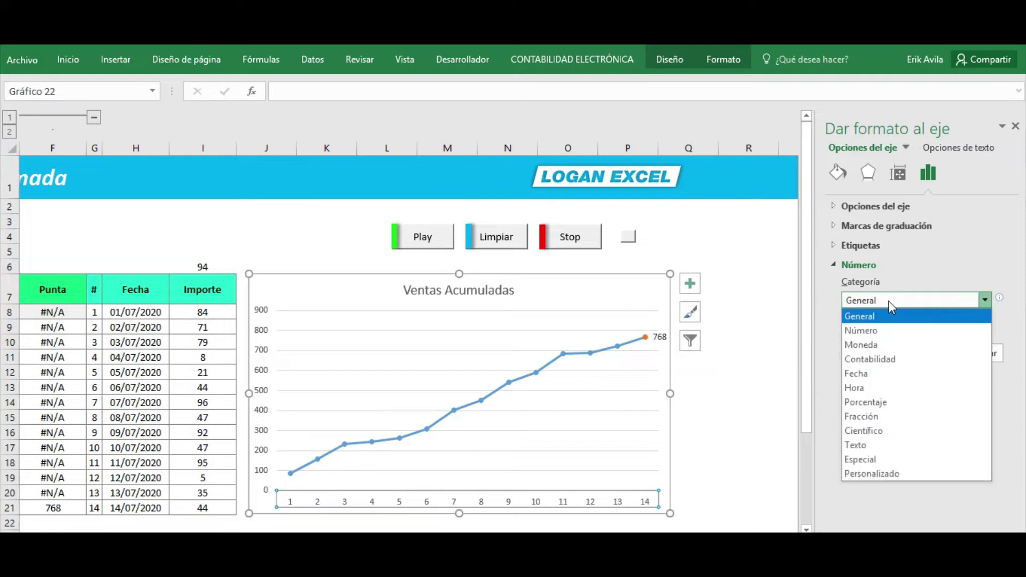
left_click(890, 373)
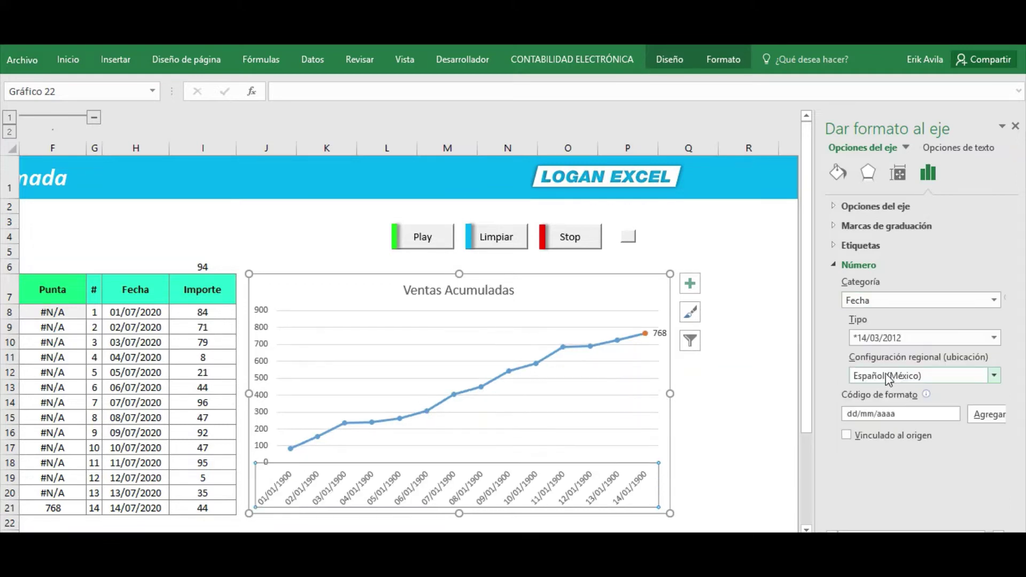
left_click_drag(921, 411, 817, 410)
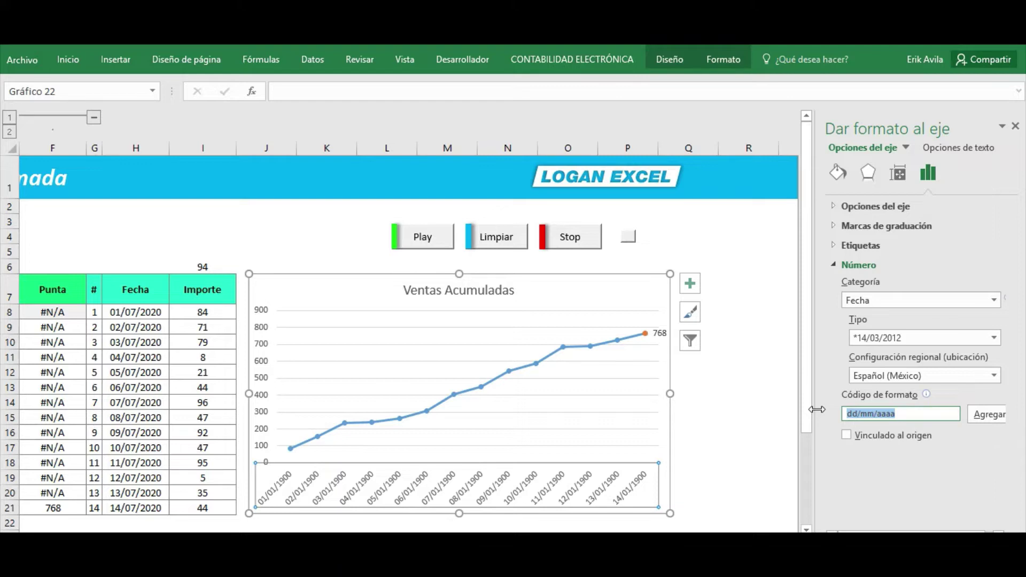
type("dd m")
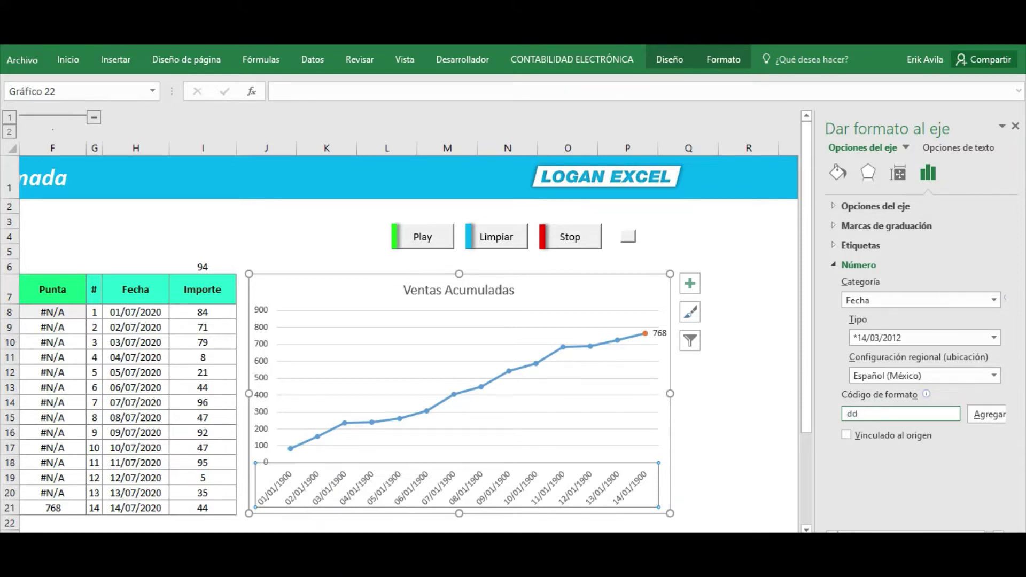
left_click(986, 415)
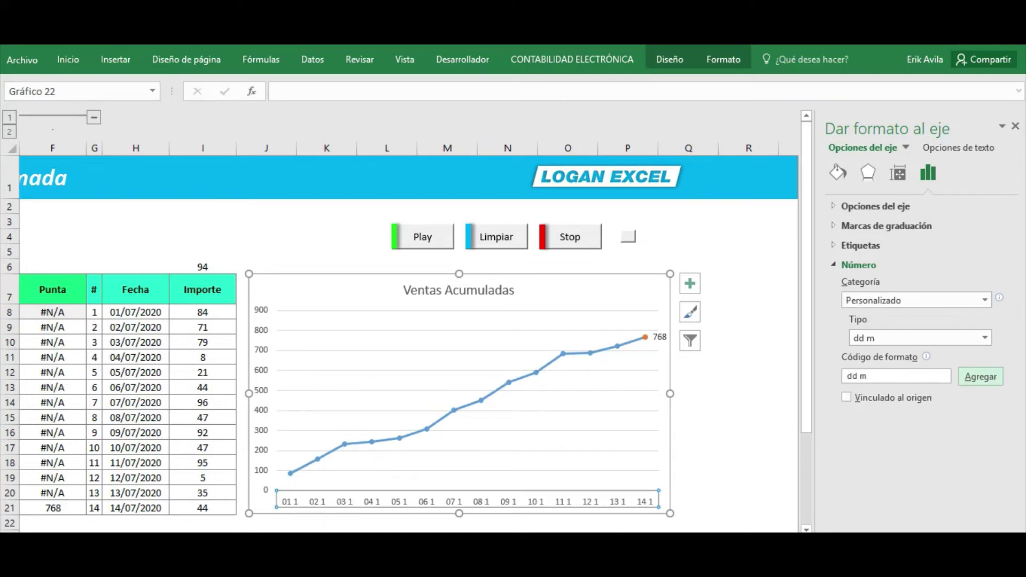
scroll(393, 374, "left", 1)
scroll(393, 374, "left", 3)
scroll(393, 374, "left", 1)
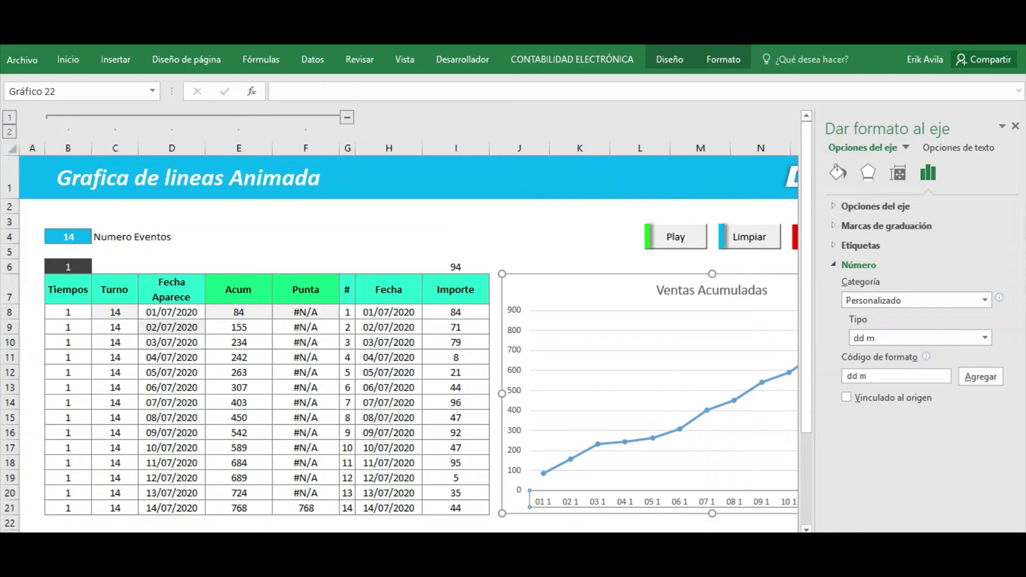
left_click(1015, 127)
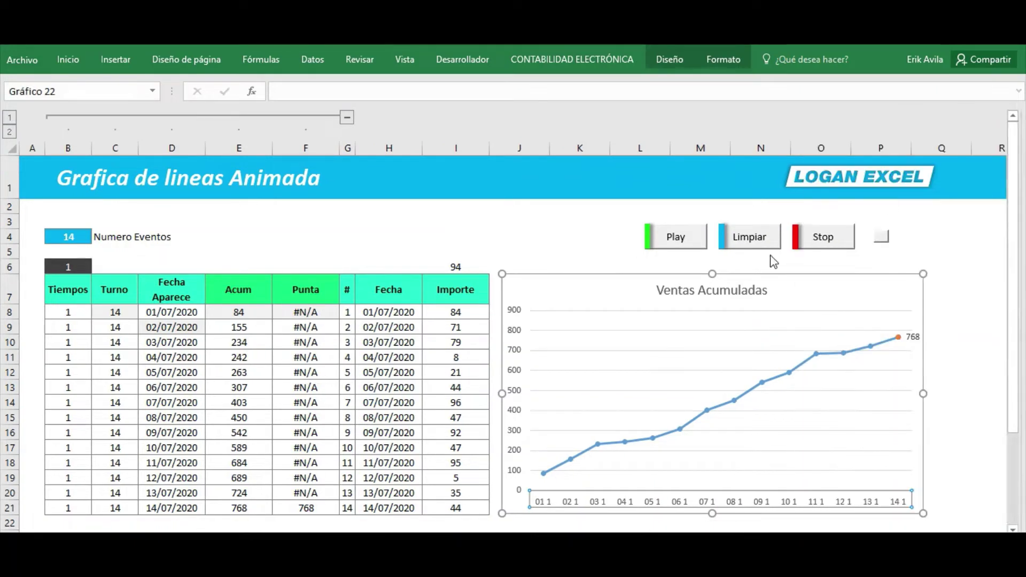
Step: Compare the chart's final 768 label with the accumulated formula and the Importe values
left_click(522, 236)
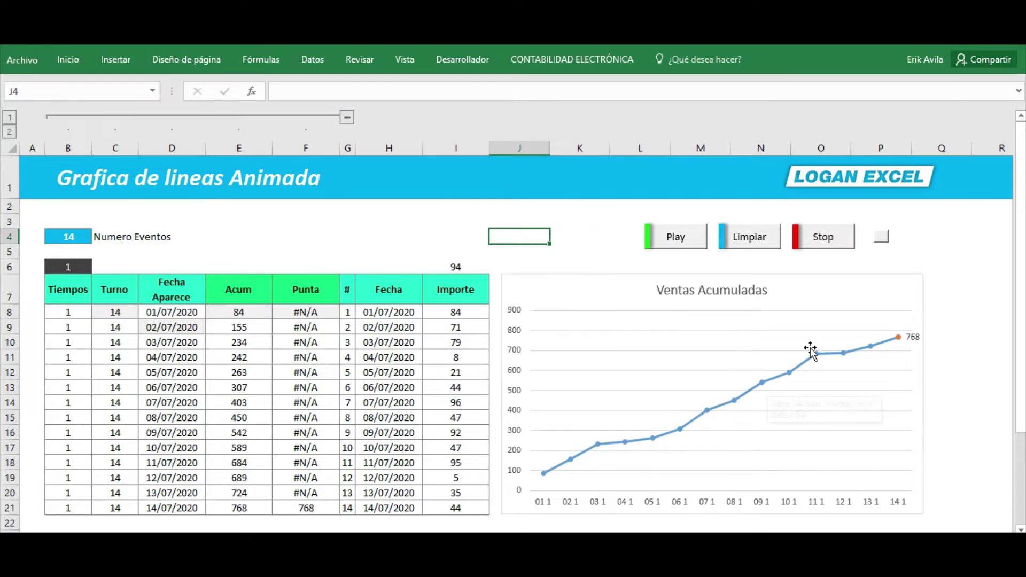
left_click(913, 338)
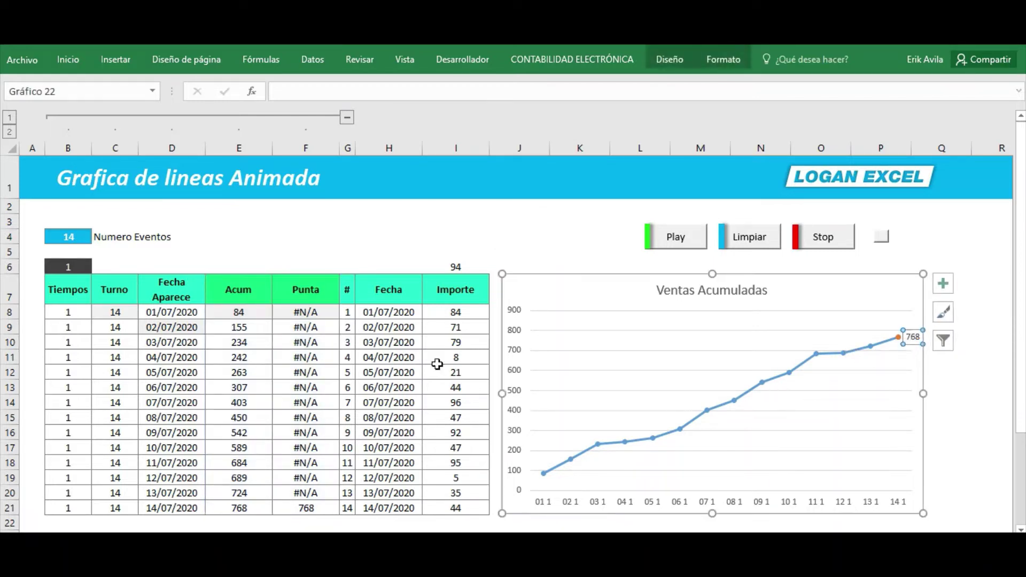
left_click(238, 508)
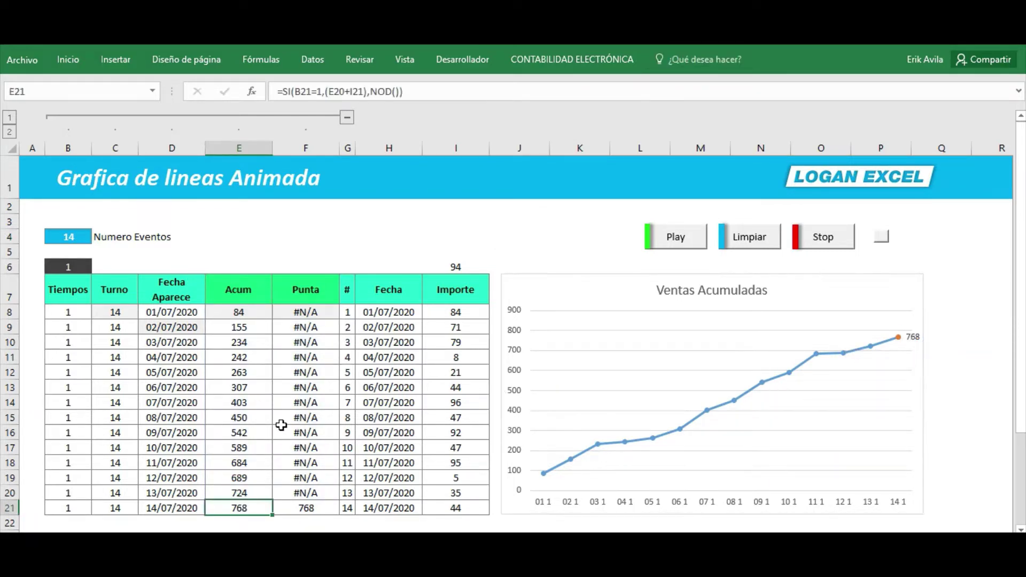
left_click_drag(456, 312, 470, 499)
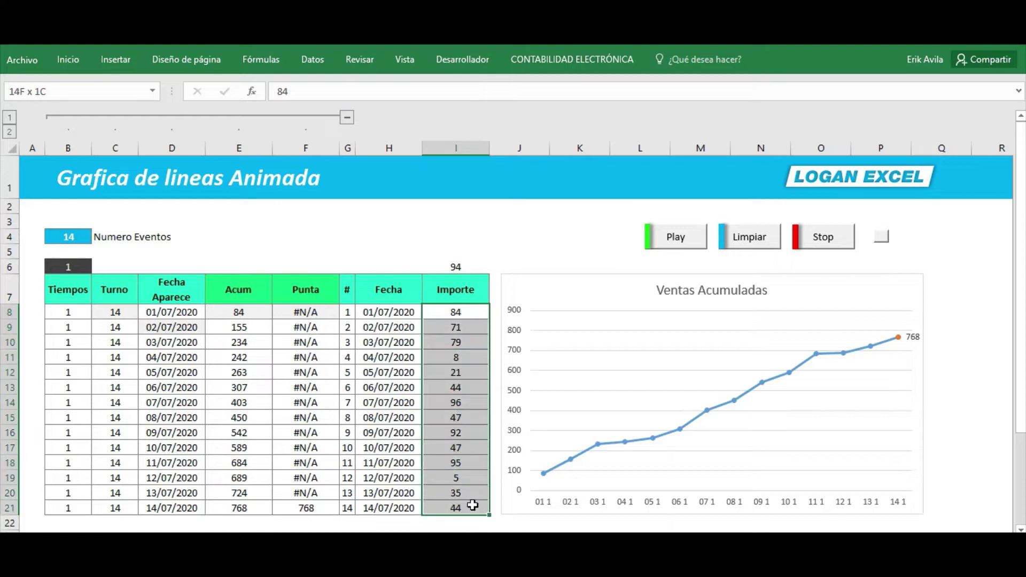
Step: Add an Autosuma total =SUMA(I8:I22) in I23, returning 768
scroll(470, 499, "down", 1)
left_click(457, 464)
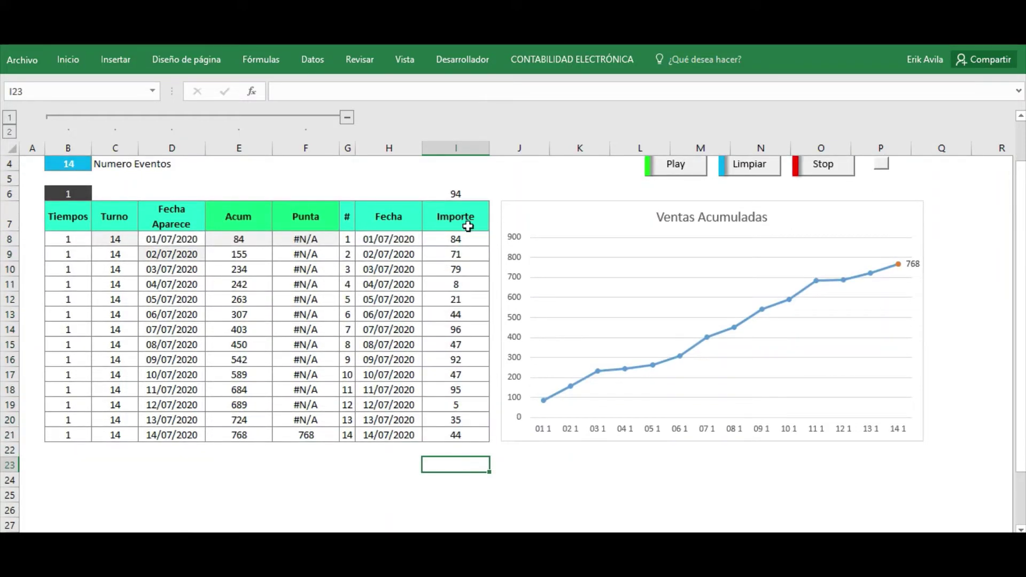
left_click(109, 60)
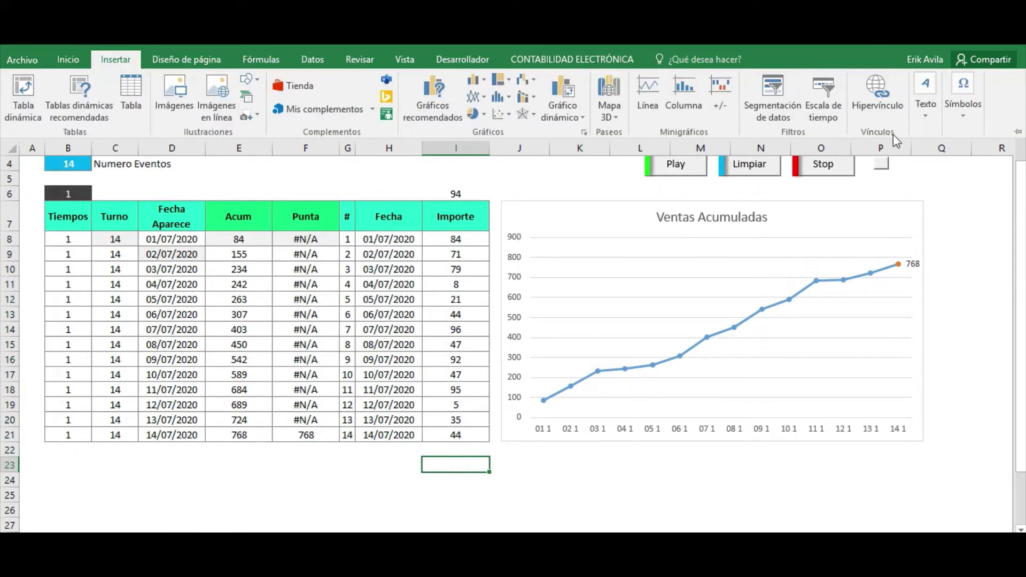
left_click(68, 59)
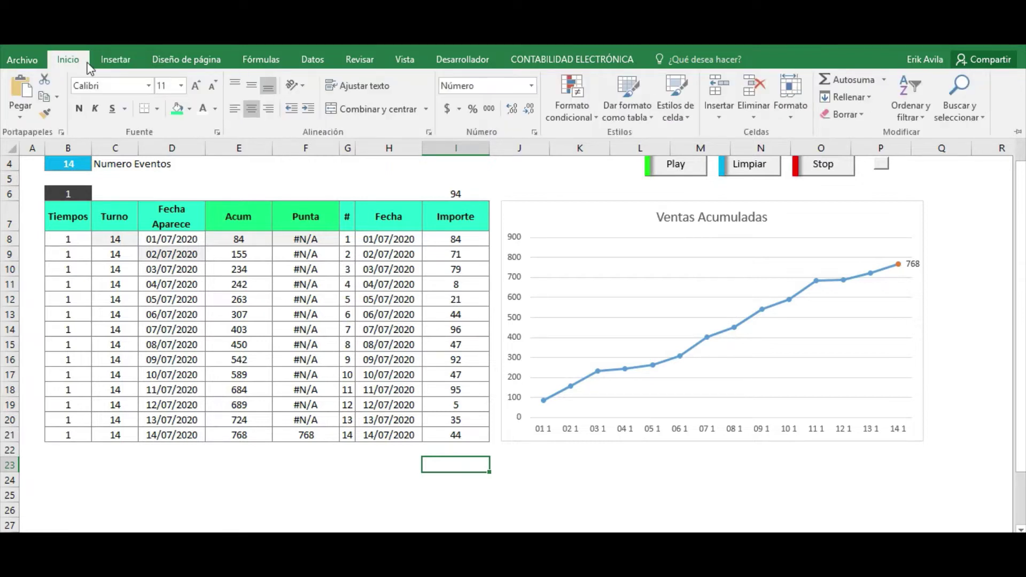
left_click(841, 79)
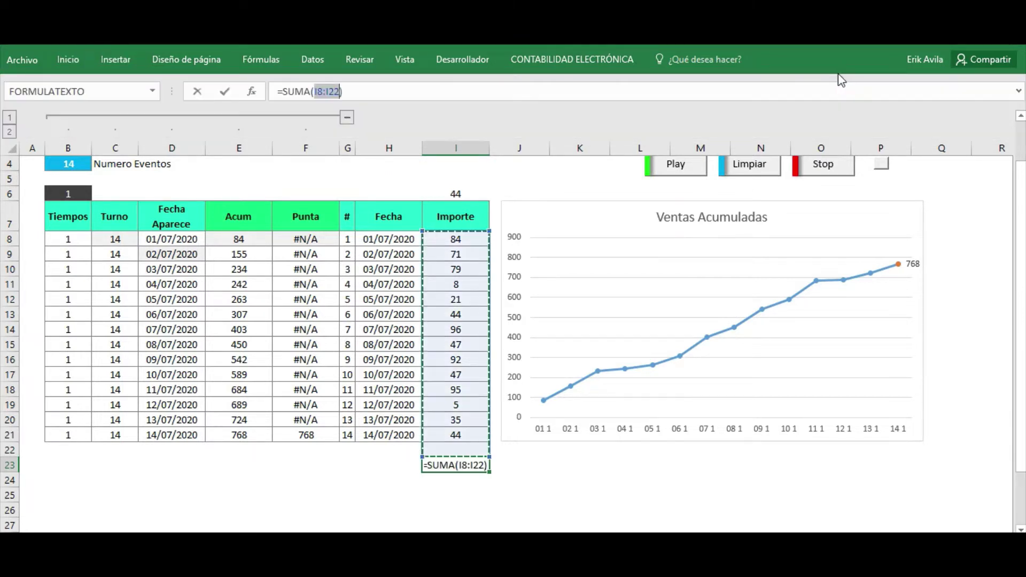
key("Return")
scroll(694, 331, "up", 1)
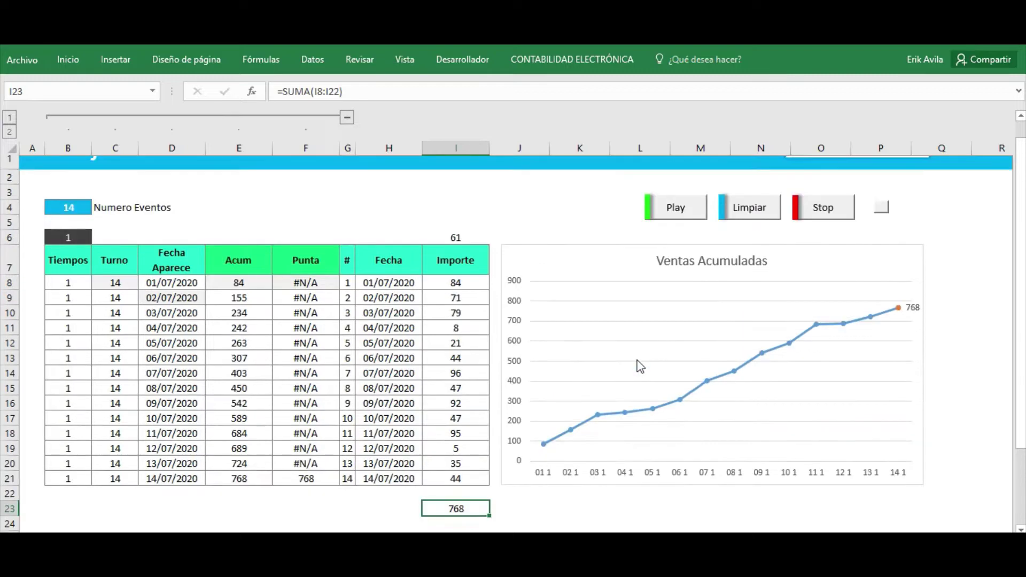
left_click(403, 255)
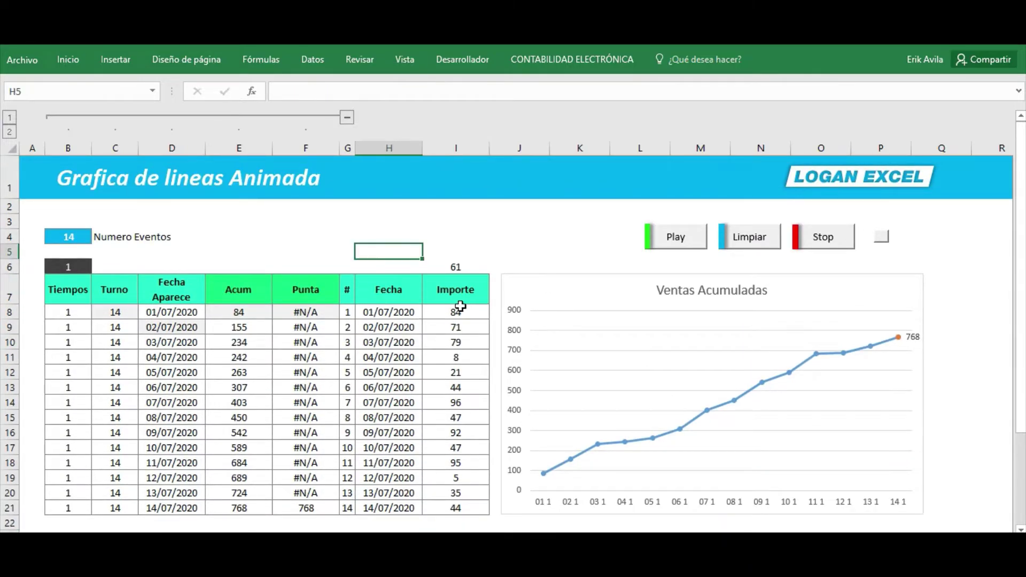
scroll(460, 306, "down", 1)
left_click(251, 271)
scroll(306, 270, "up", 1)
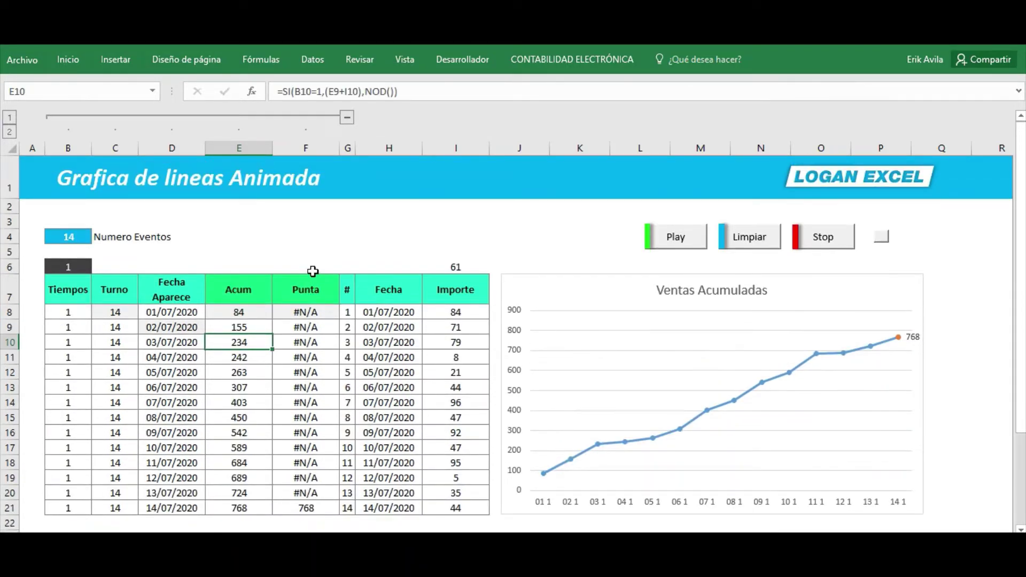
left_click(610, 299)
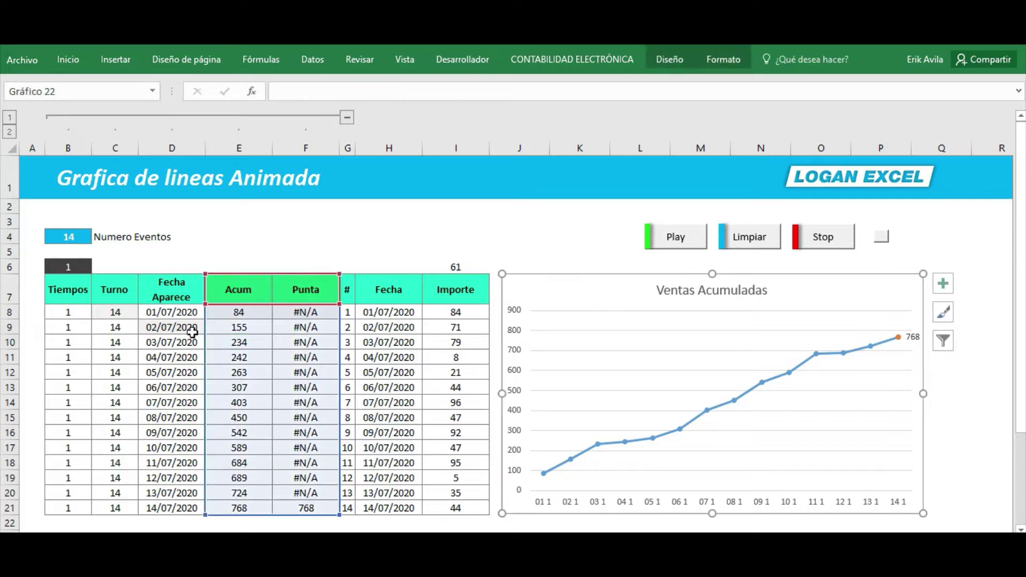
left_click(167, 328)
left_click(75, 288)
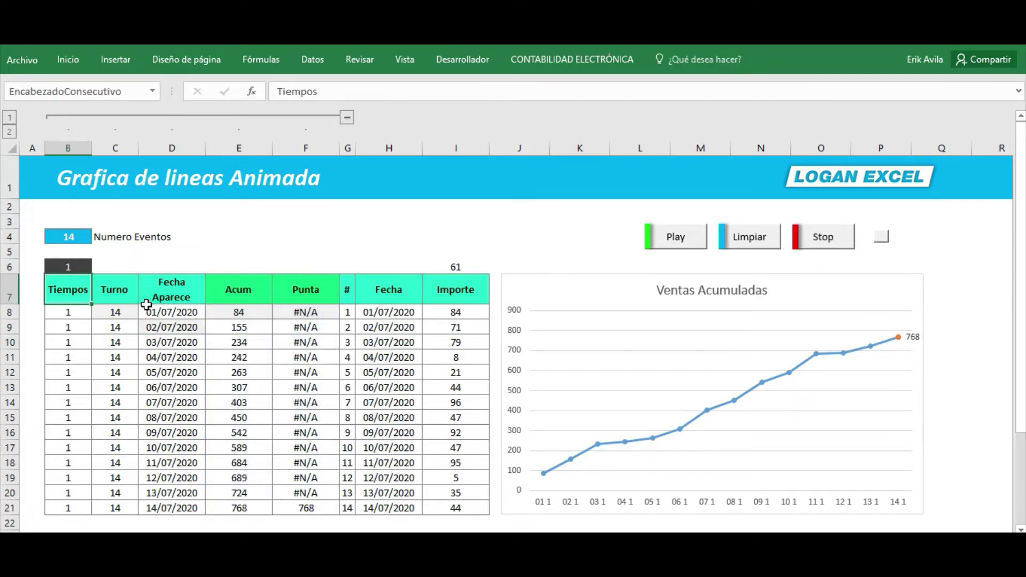
key("Right")
key("Right")
key("Right")
key("Right")
key("Right")
key("Right")
key("Right")
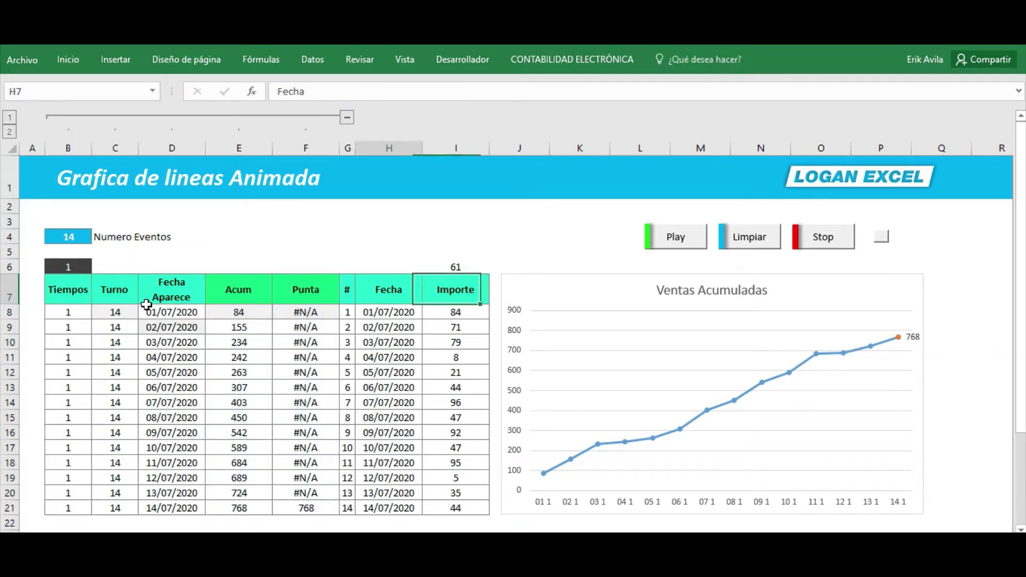
key("Left")
key("Left")
key("Left")
key("Left")
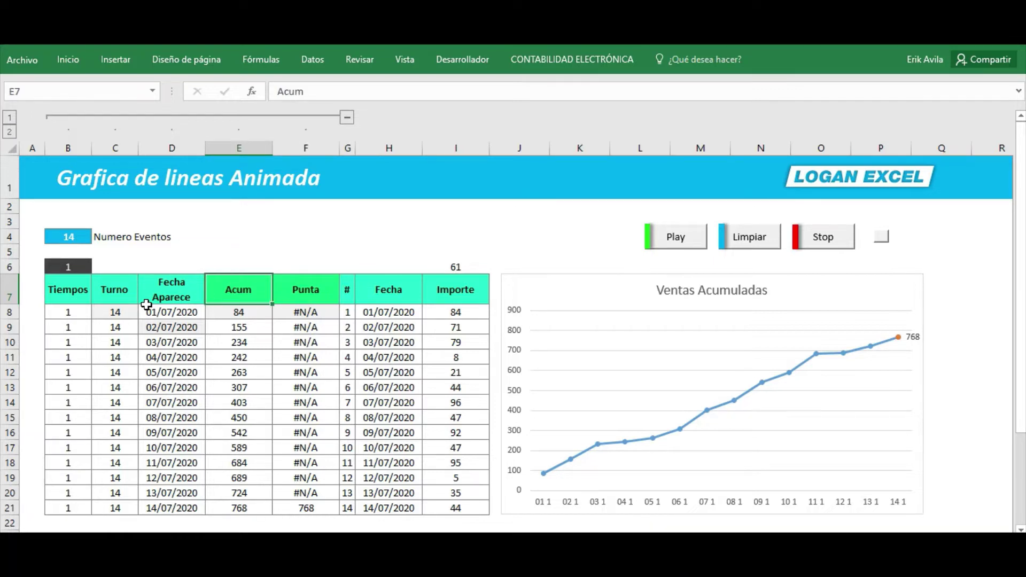
key("Right")
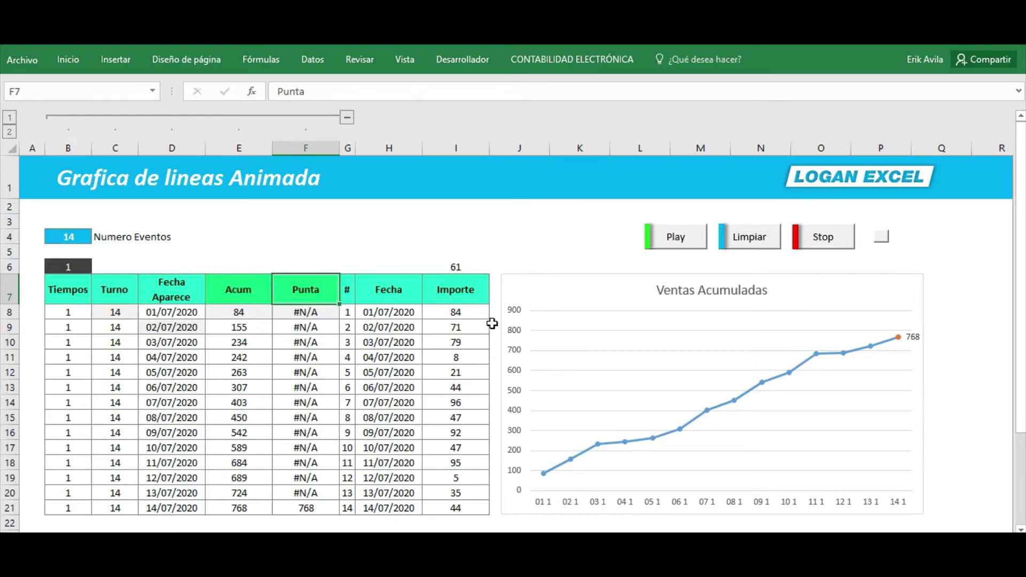
key("Right")
key("Right")
key("Right")
left_click(68, 313)
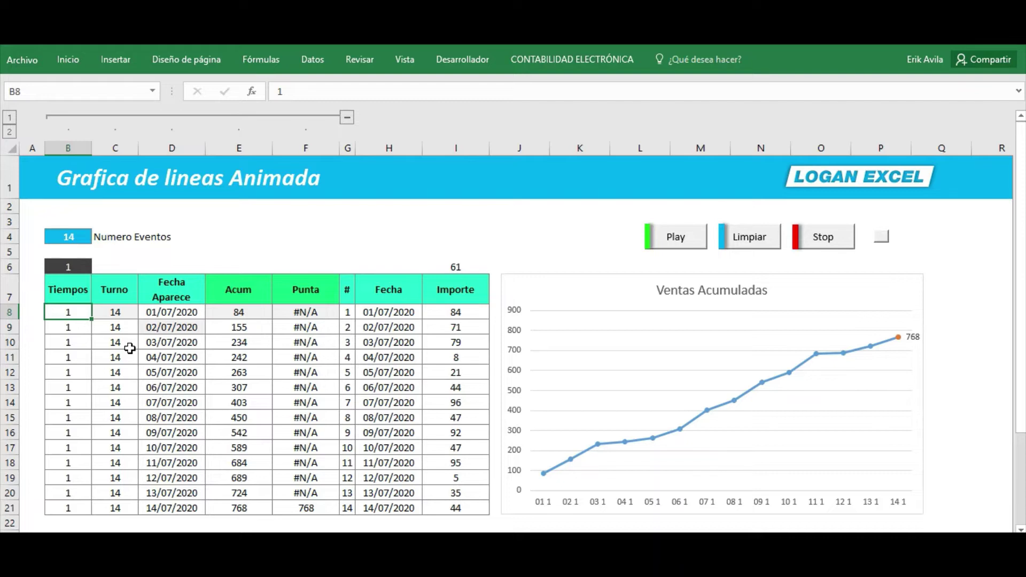
key("Down")
key("Down")
key("Down")
key("Down")
key("Up")
key("Up")
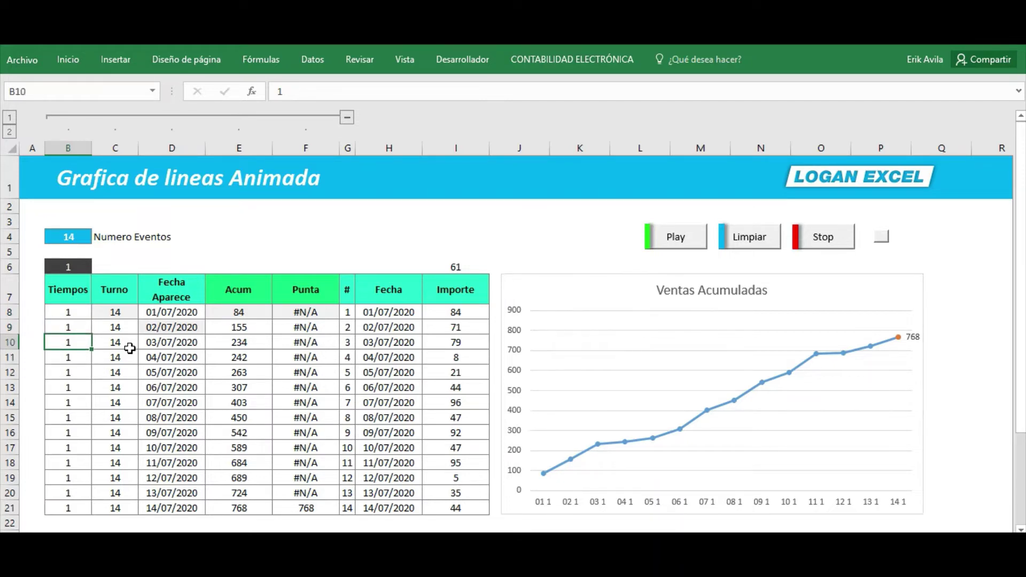
key("Up")
key("Up")
key("Right")
key("Right")
key("Right")
key("Right")
key("Left")
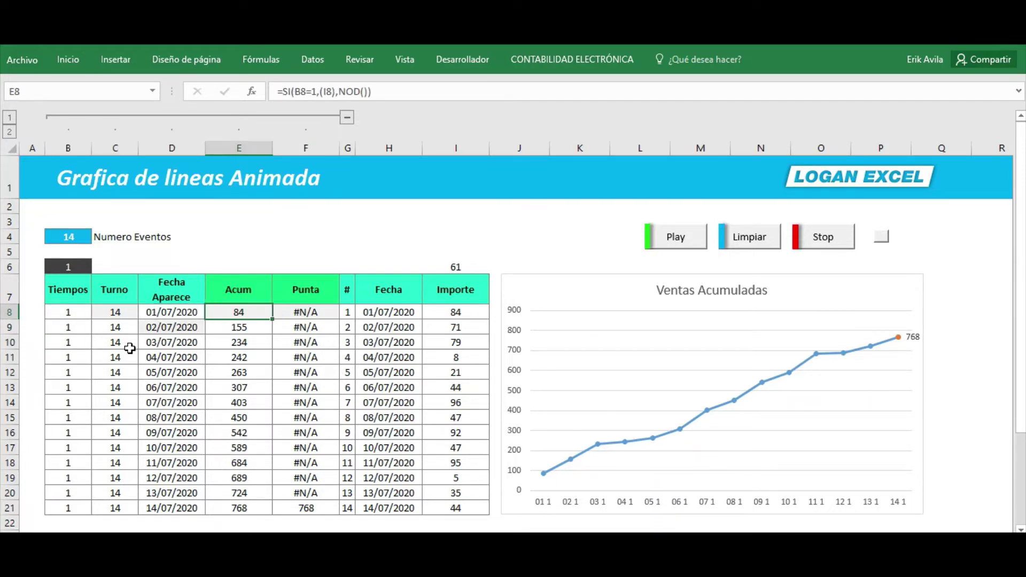
key("Left")
key("Left")
key("Left")
key("Up")
key("Up")
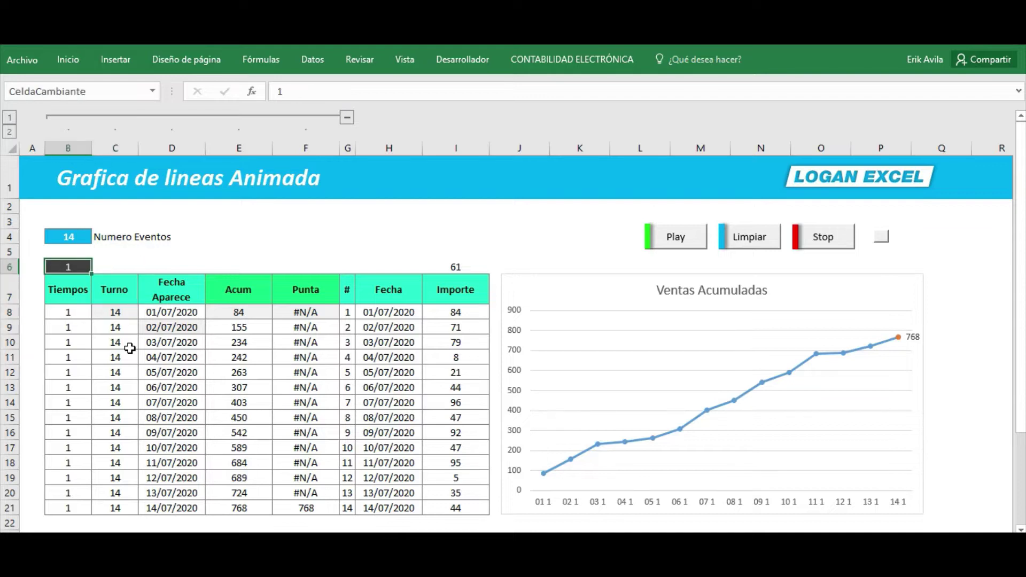
key("Down")
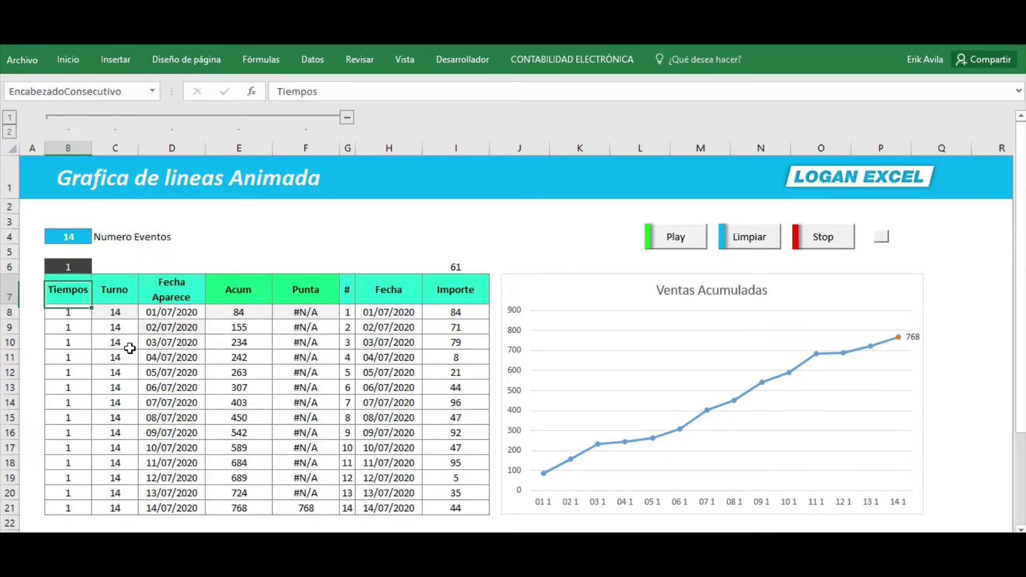
key("Up")
key("Up")
key("Down")
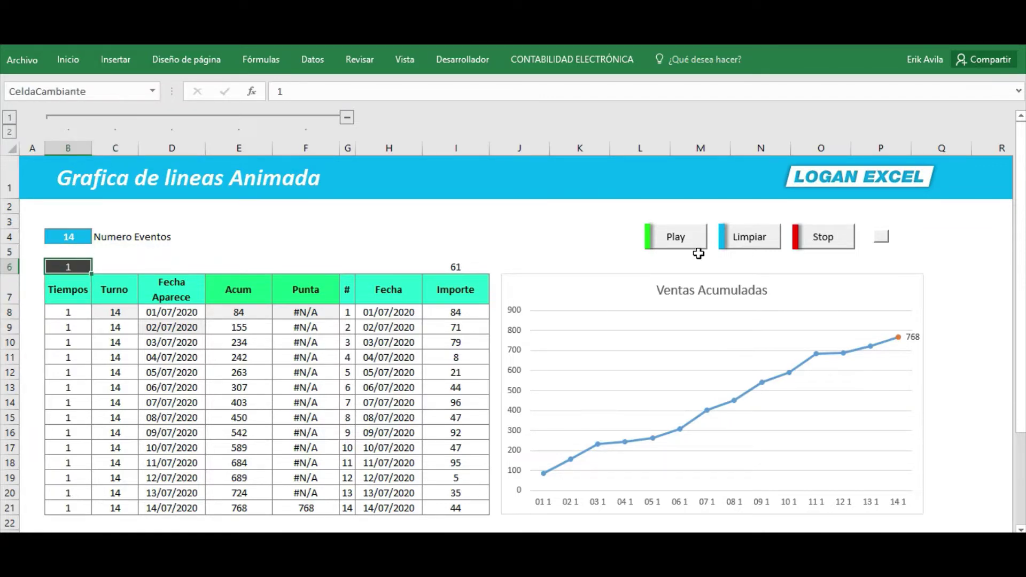
left_click(748, 237)
left_click(671, 239)
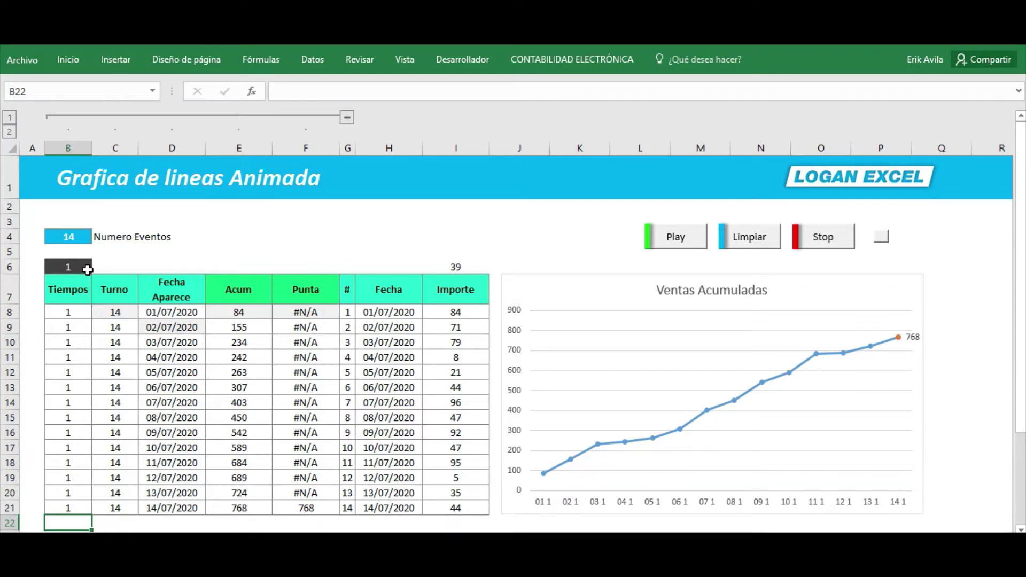
Step: Inspect the Turno formulas in C8 and C9, then reset the table with Limpiar
left_click(110, 323)
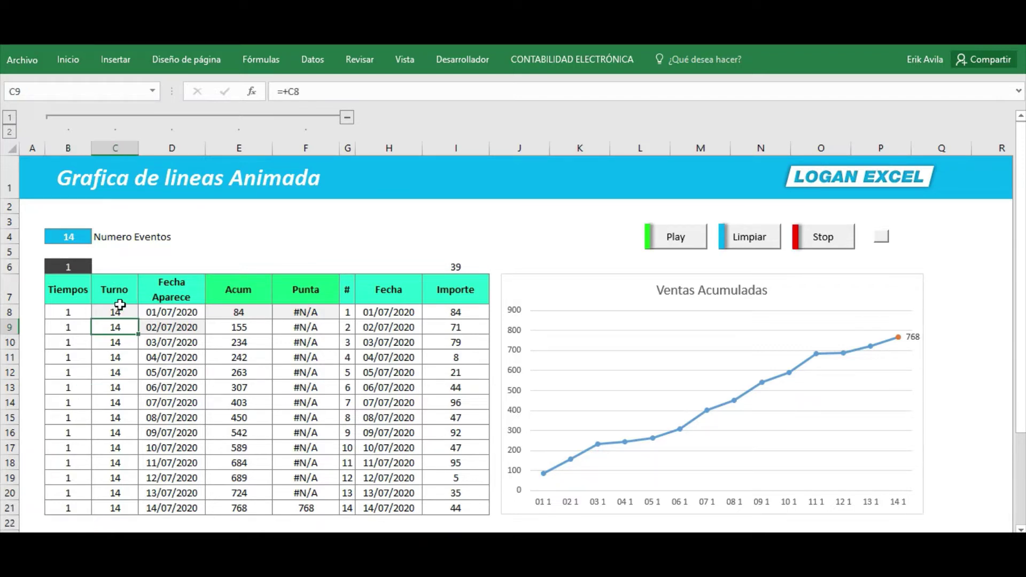
key("Up")
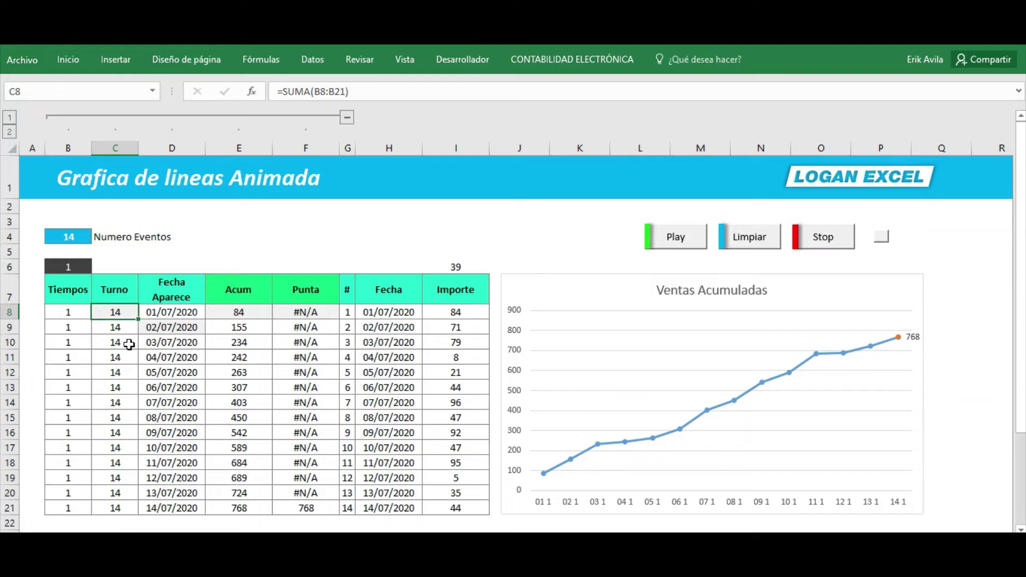
key("Down")
key("Up")
key("F2")
key("Escape")
left_click(774, 238)
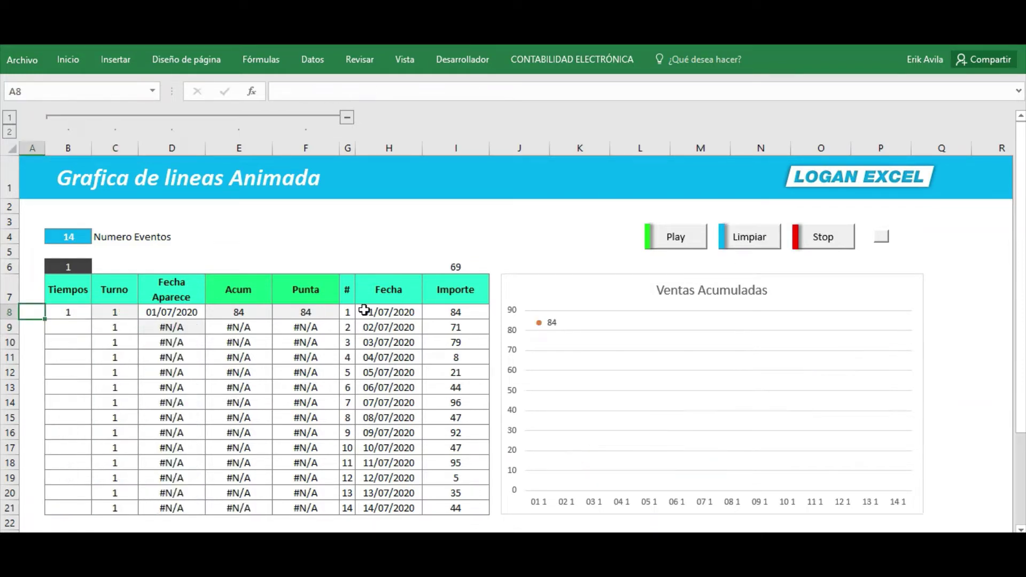
Step: Review C8's formula and its range, then C9's formula referencing C8, without changes
left_click(124, 300)
left_click(113, 314)
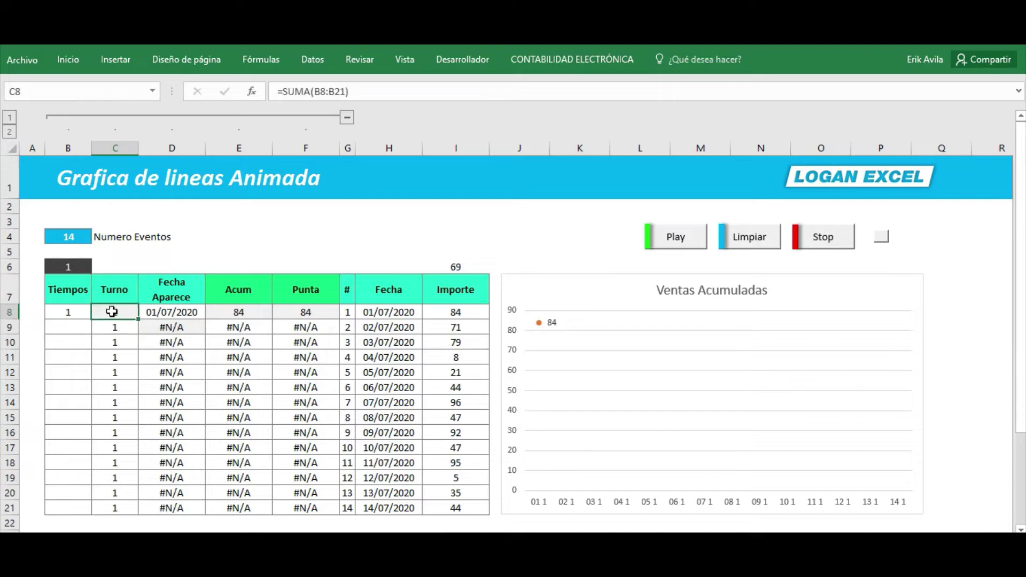
key("F2")
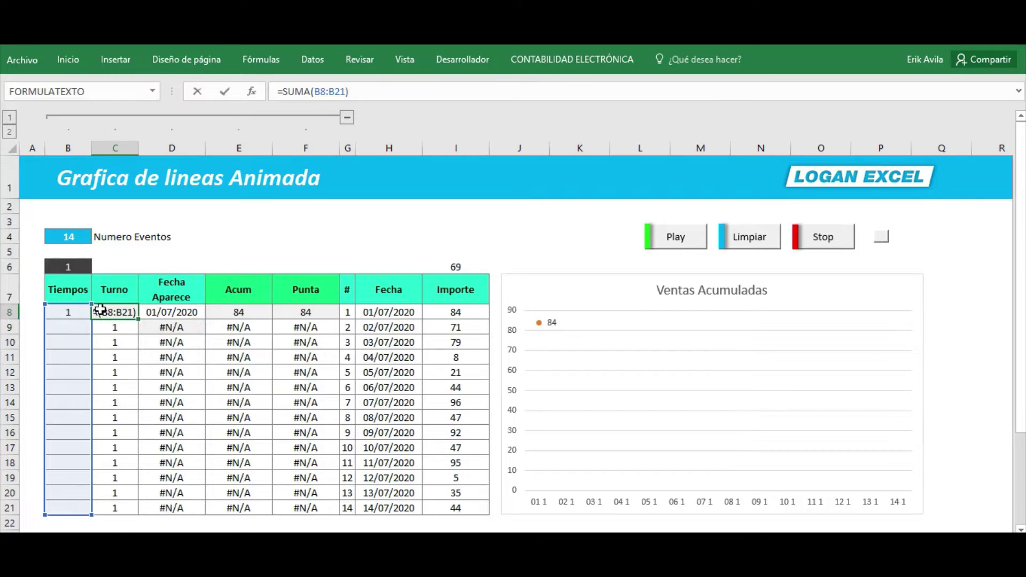
key("Escape")
key("F2")
key("Return")
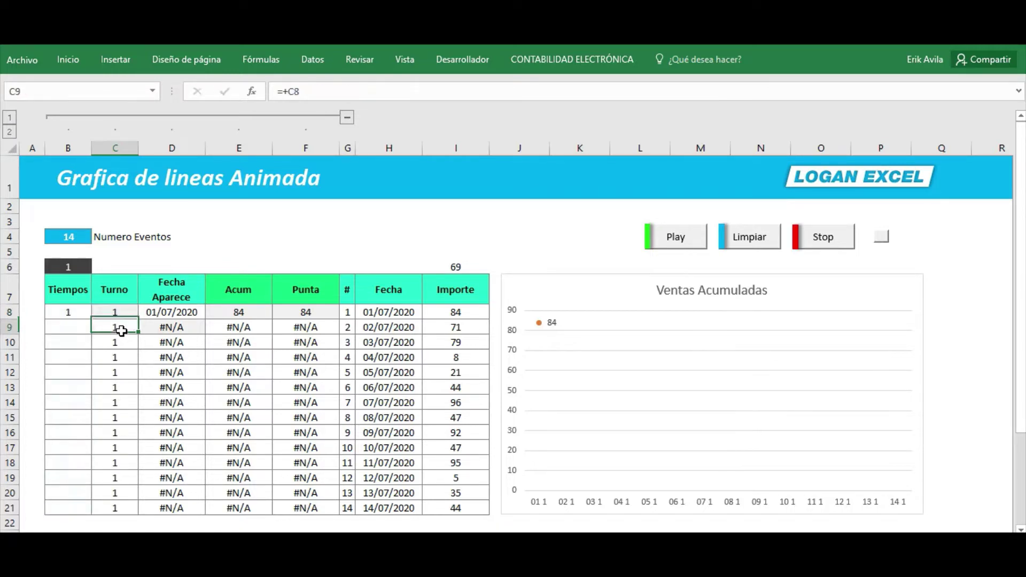
key("F2")
key("Escape")
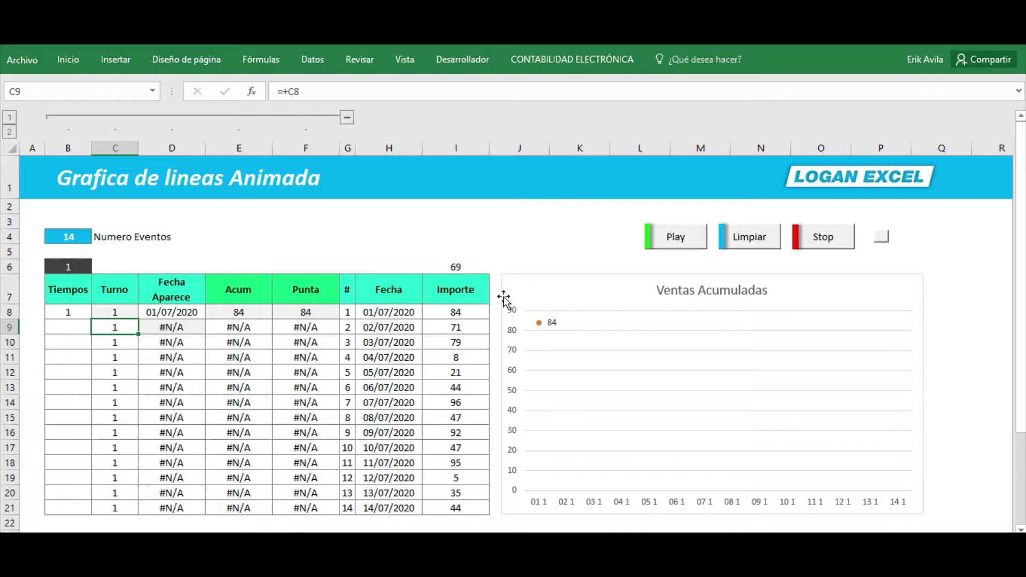
Step: Play the animation, stop it partway, and reset to the first day's 84 point
left_click(675, 243)
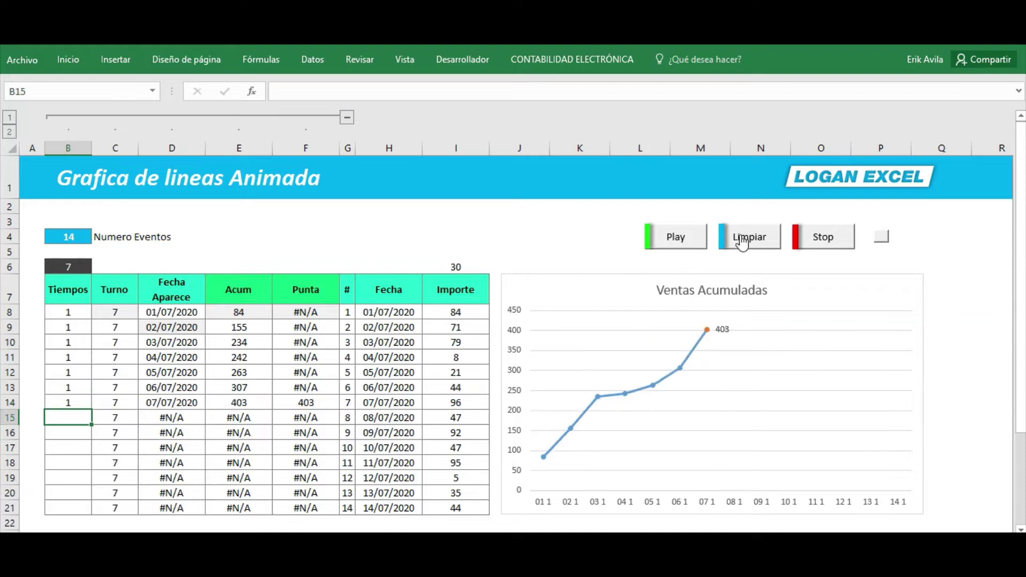
left_click(822, 240)
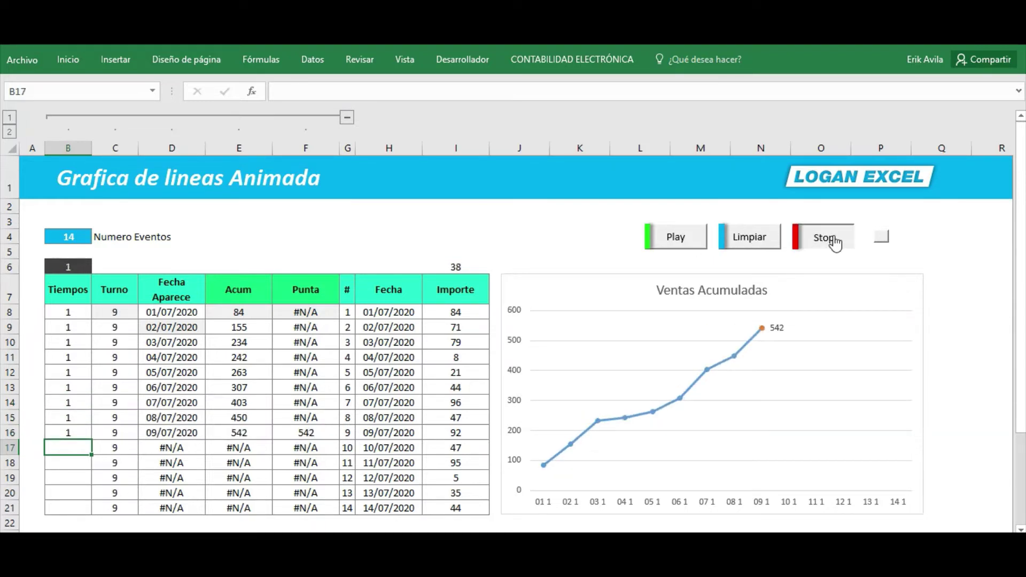
left_click(748, 245)
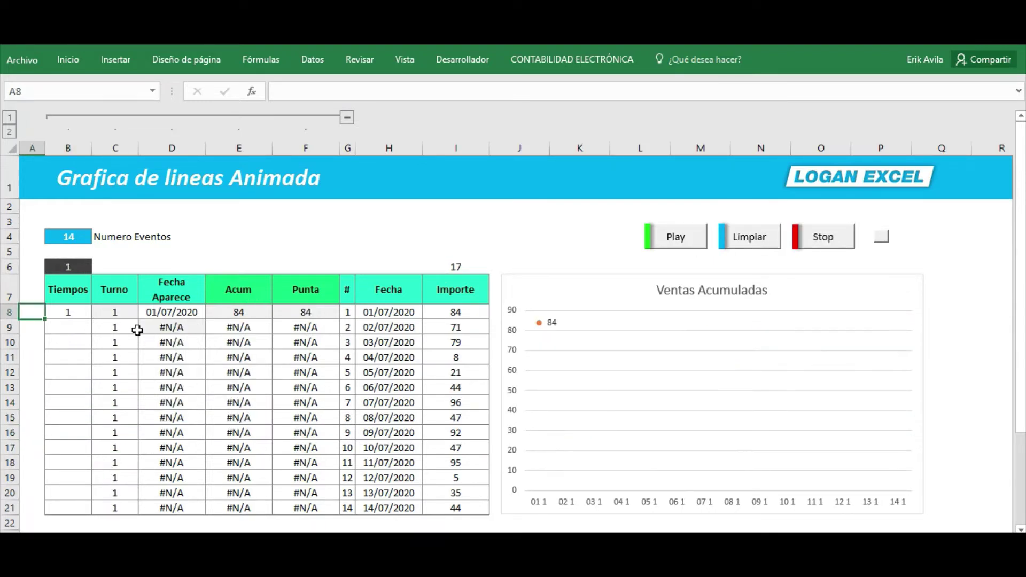
left_click(160, 327)
Step: Check D8's formula referencing H8 and re-enter the first date in H8 as 31/01/2020
left_click(184, 311)
key("F2")
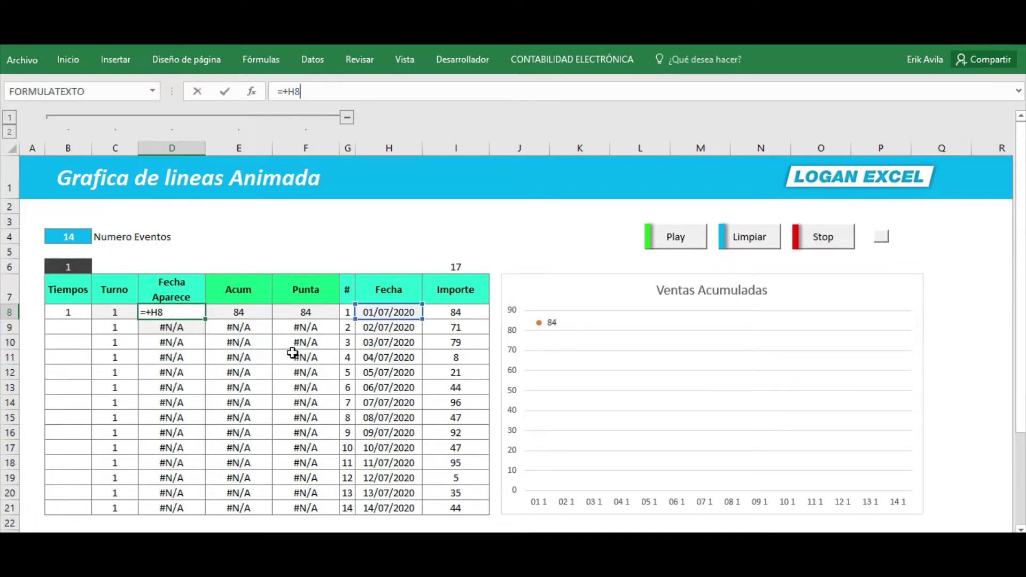
key("Escape")
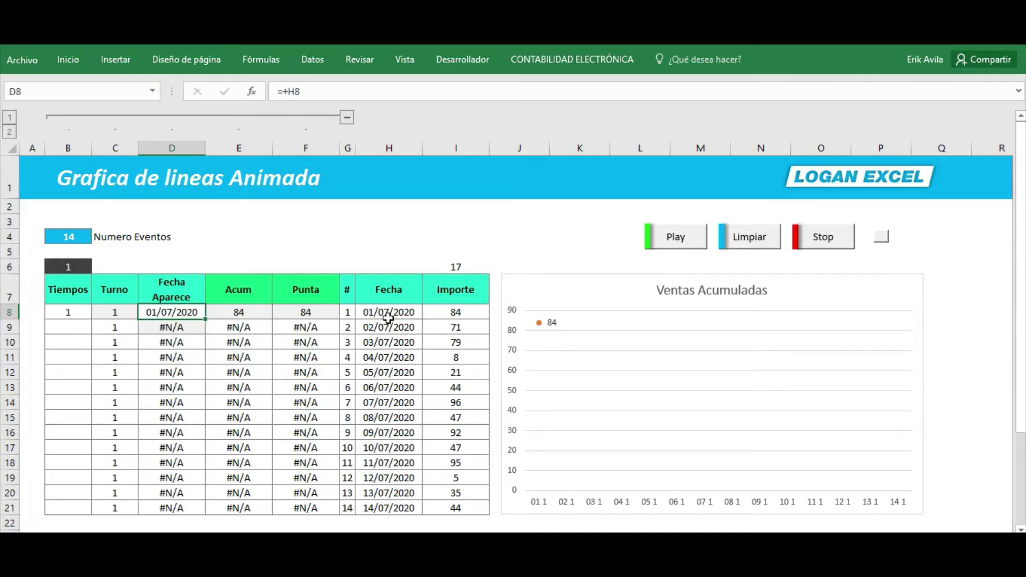
left_click(388, 319)
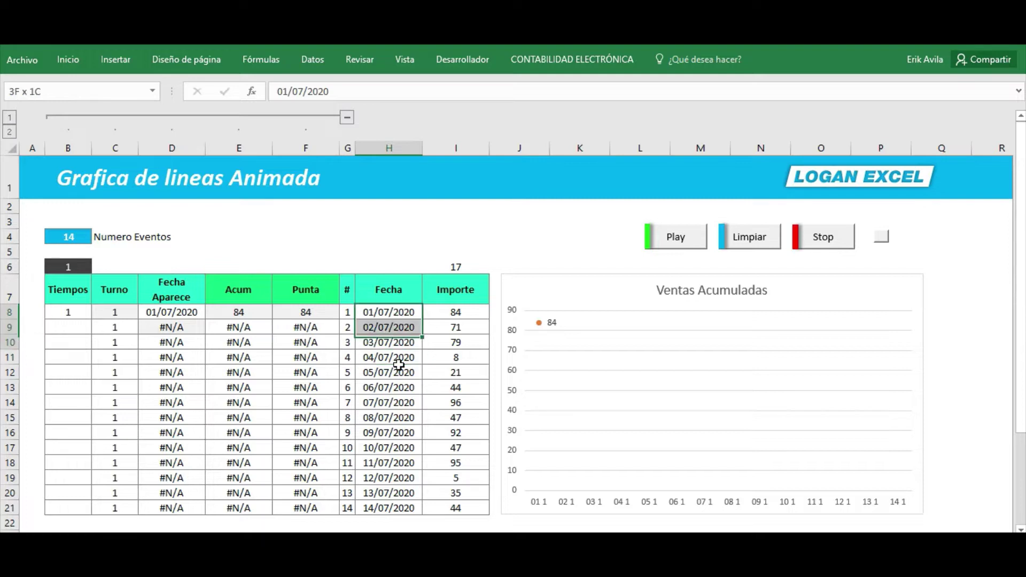
left_click_drag(400, 315, 401, 502)
left_click(397, 316)
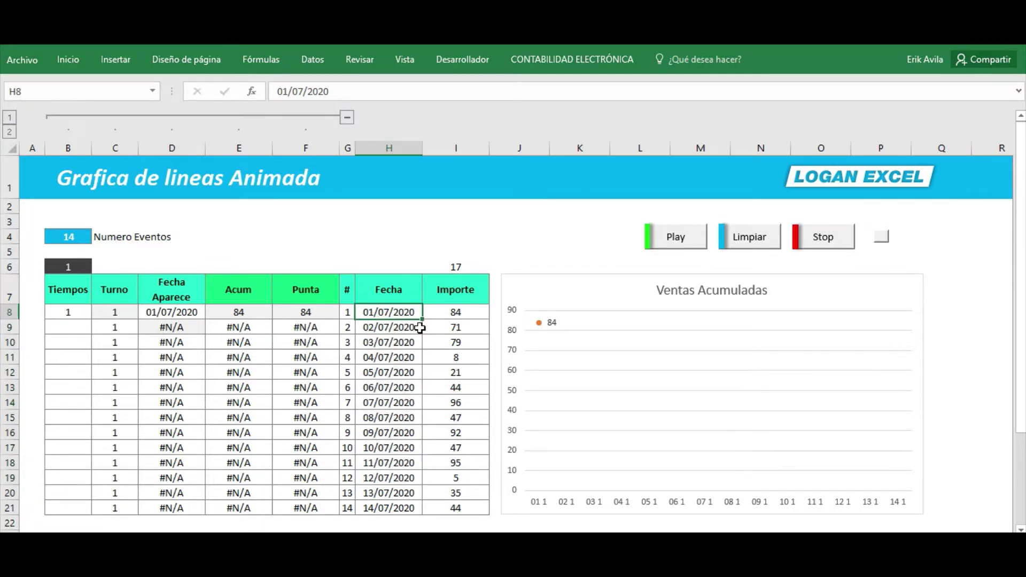
key("Delete")
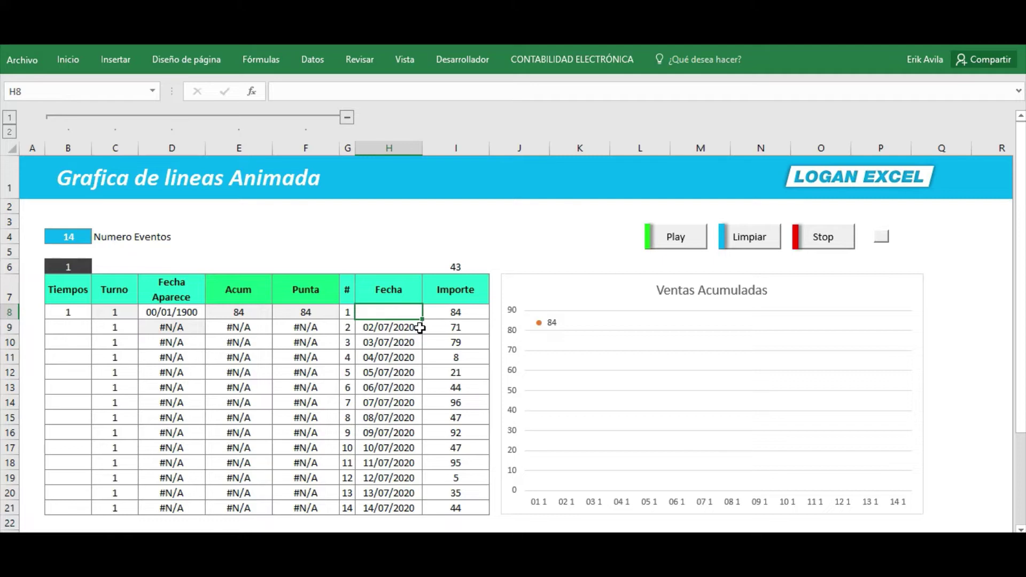
key("ctrl+z")
type("31/01/2020")
key("Return")
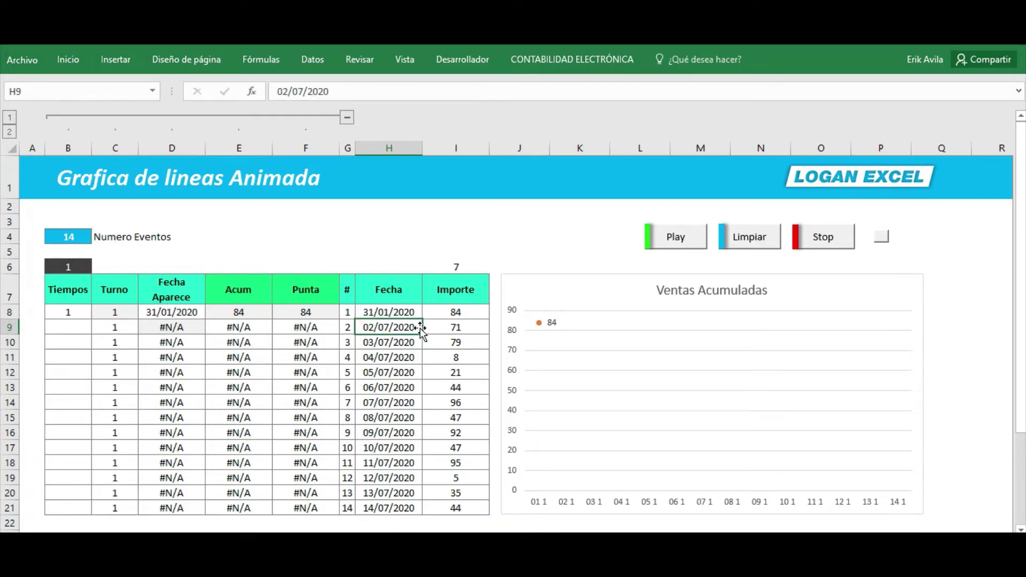
Step: Copy the second date 02/07/2020 from H9 into the first date cell H8
key("Up")
left_click(190, 318)
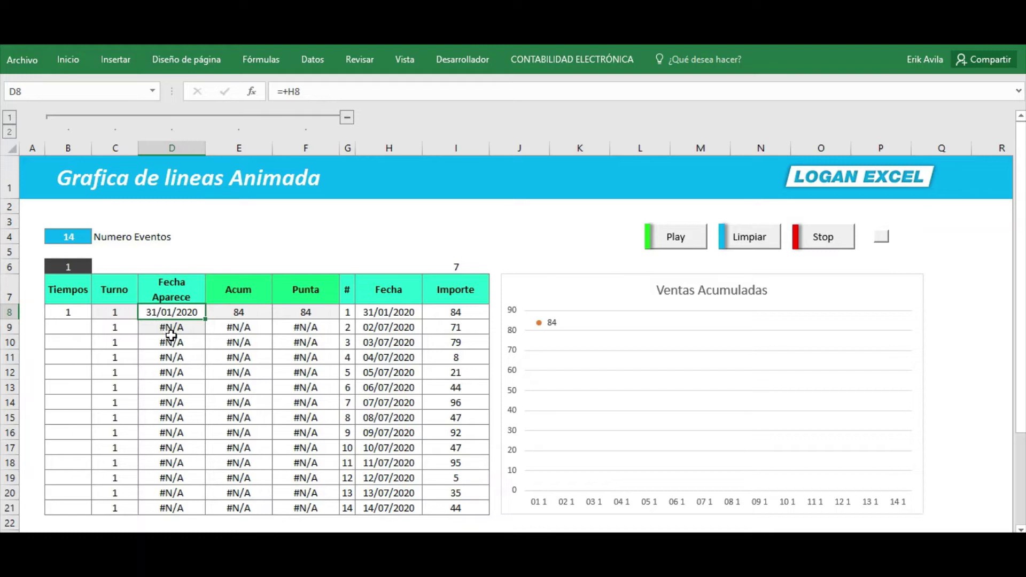
left_click(172, 333)
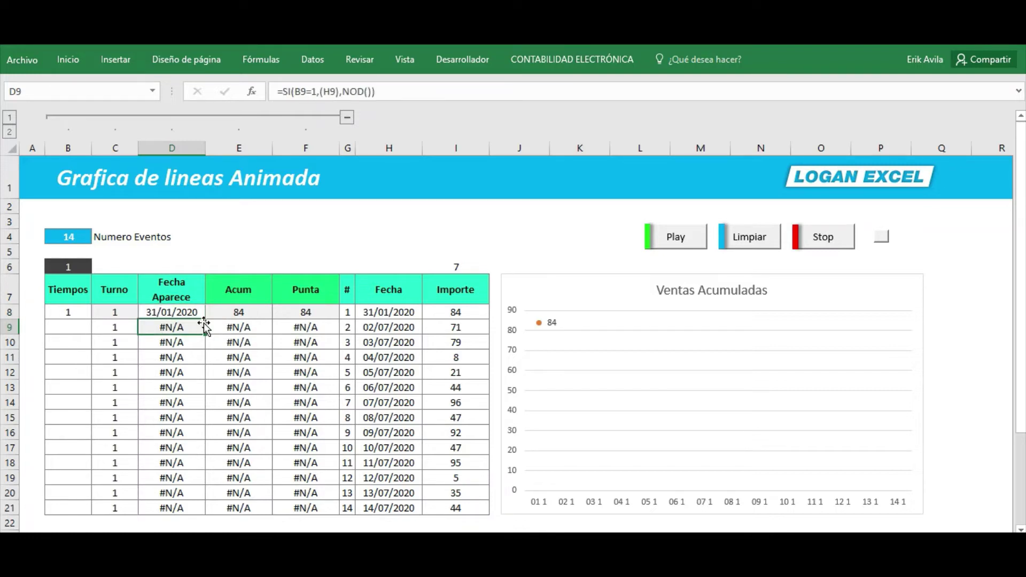
left_click(384, 326)
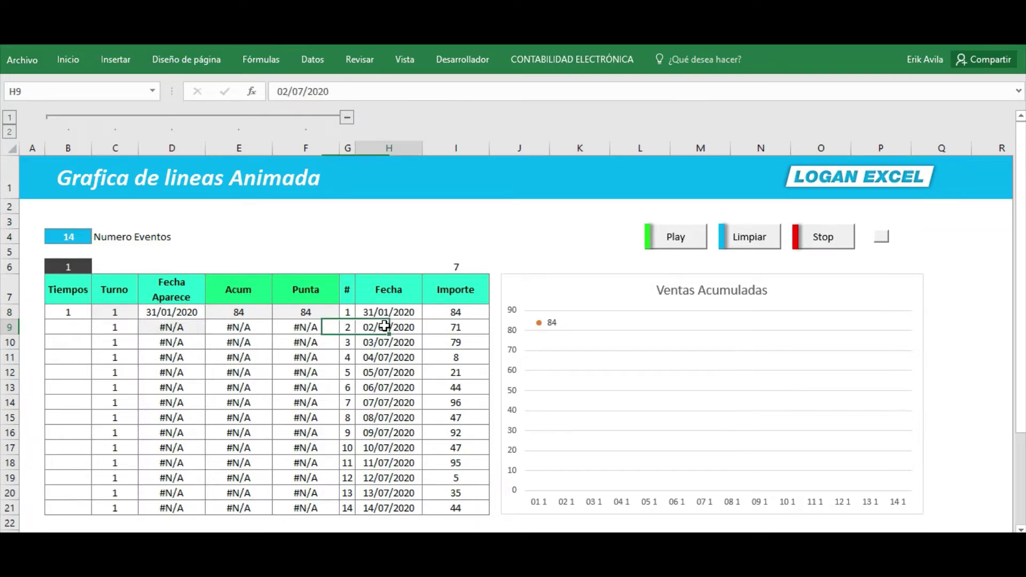
key("ctrl+c")
key("Up")
key("ctrl+v")
key("F2")
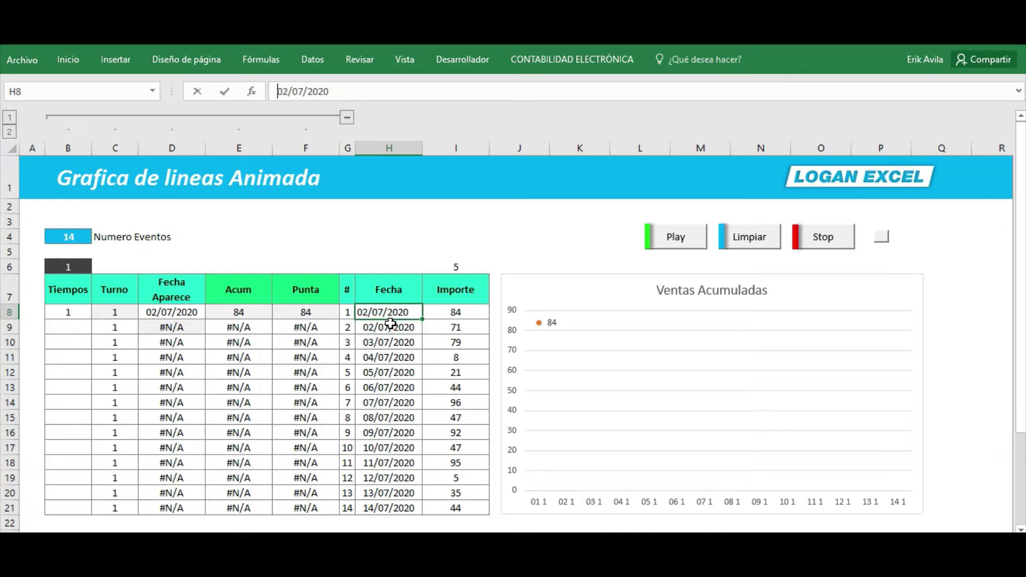
key("BackSpace")
key("Return")
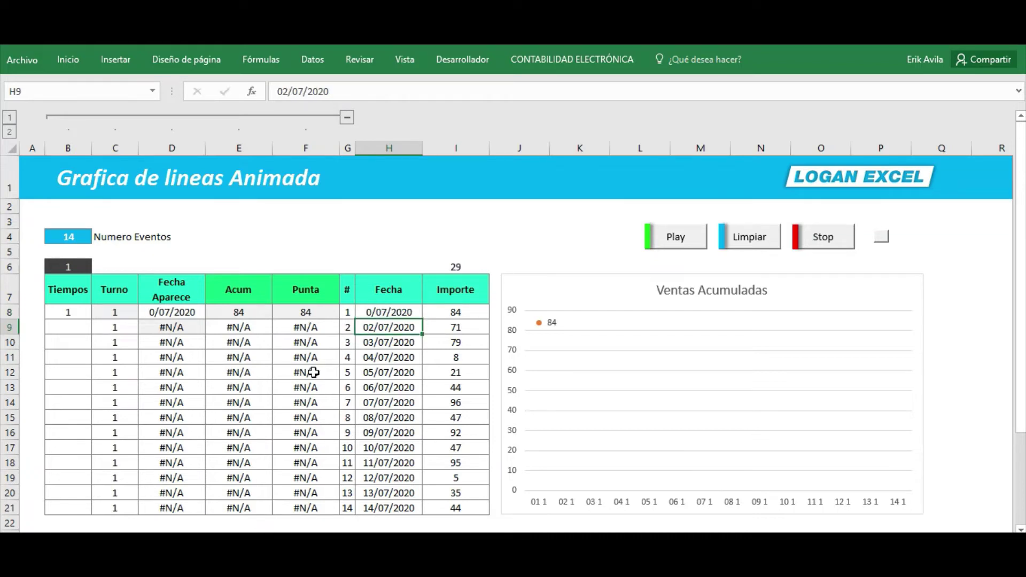
Step: Review the Fecha Aparece formulas and recommit D9 as =SI(B9=1,(H9),NOD())
left_click(166, 316)
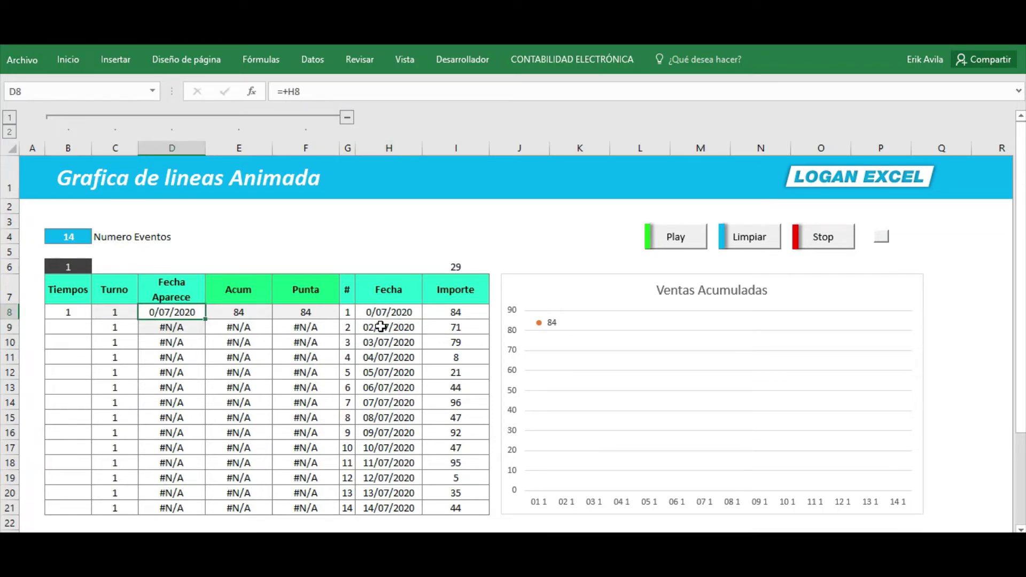
left_click(182, 329)
left_click(179, 355)
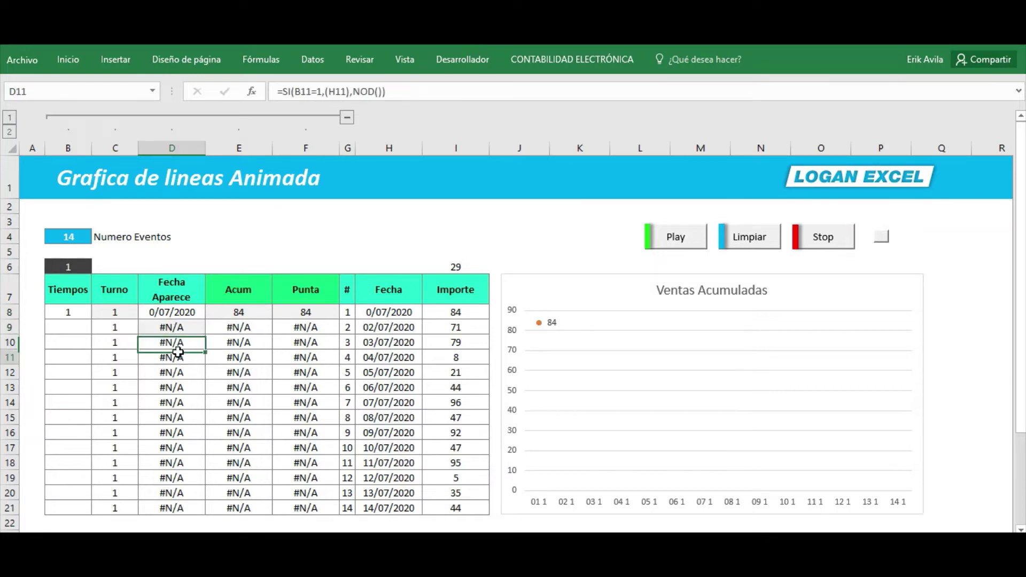
left_click(182, 329)
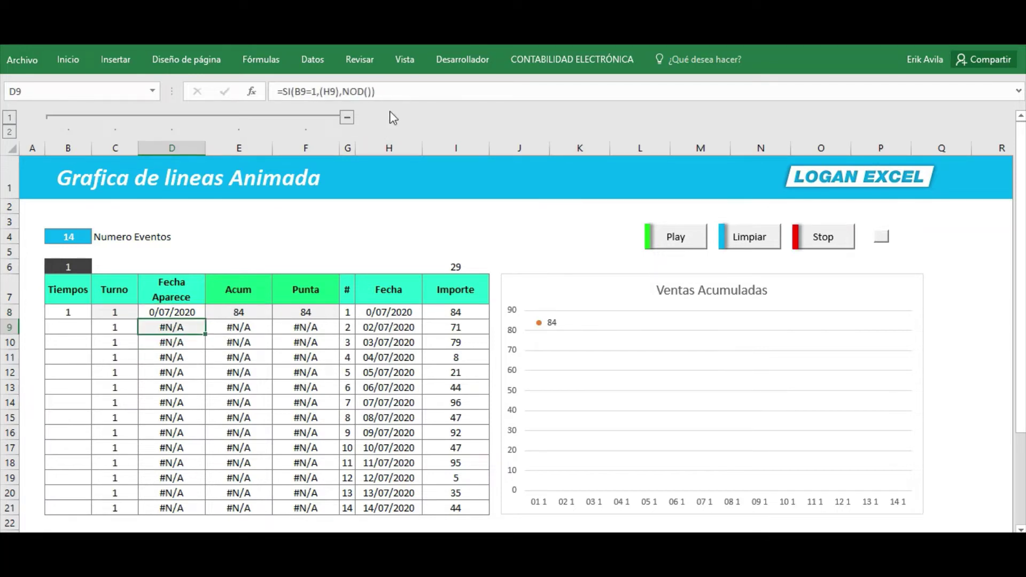
left_click(417, 88)
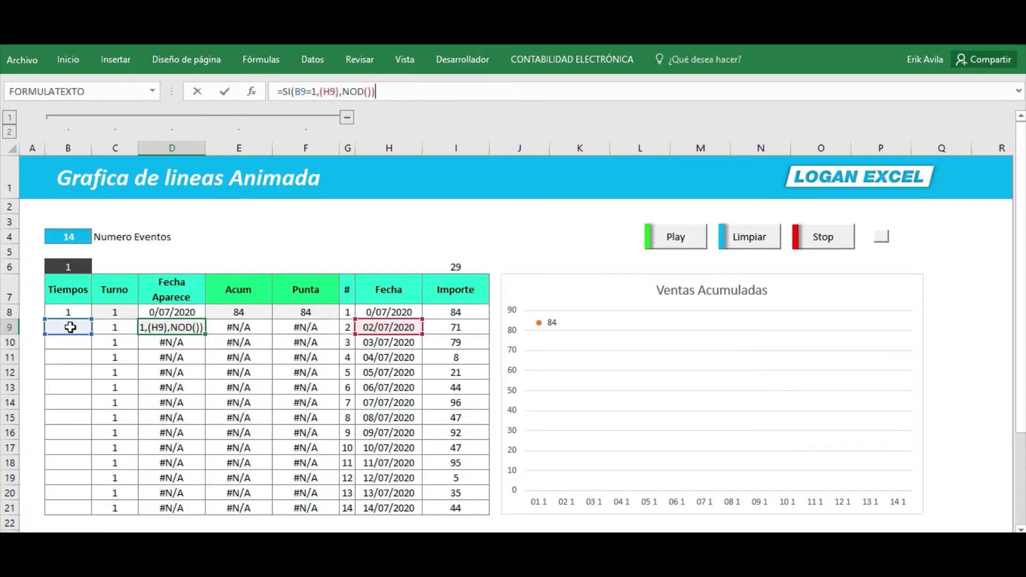
left_click(332, 89)
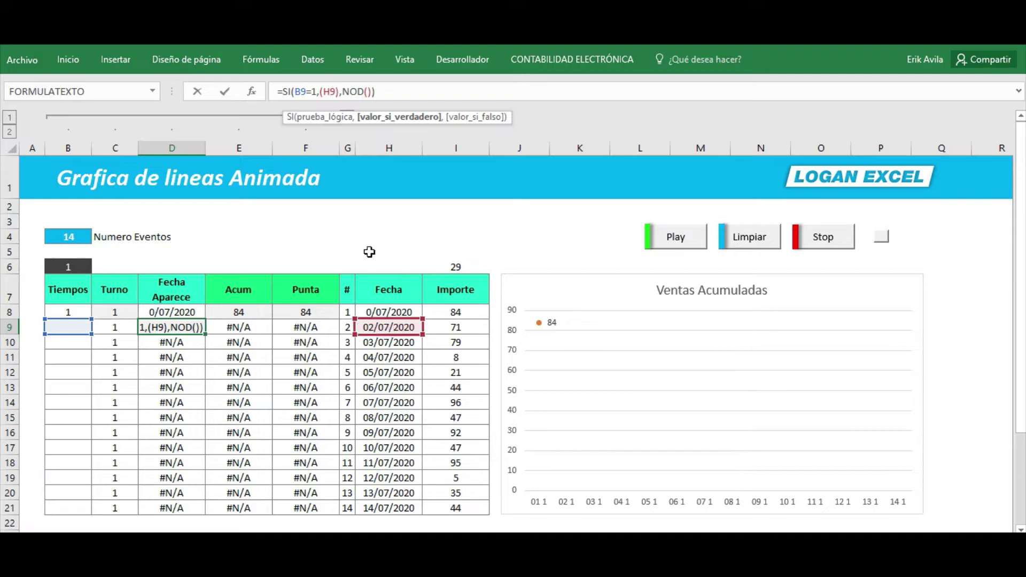
left_click(344, 92)
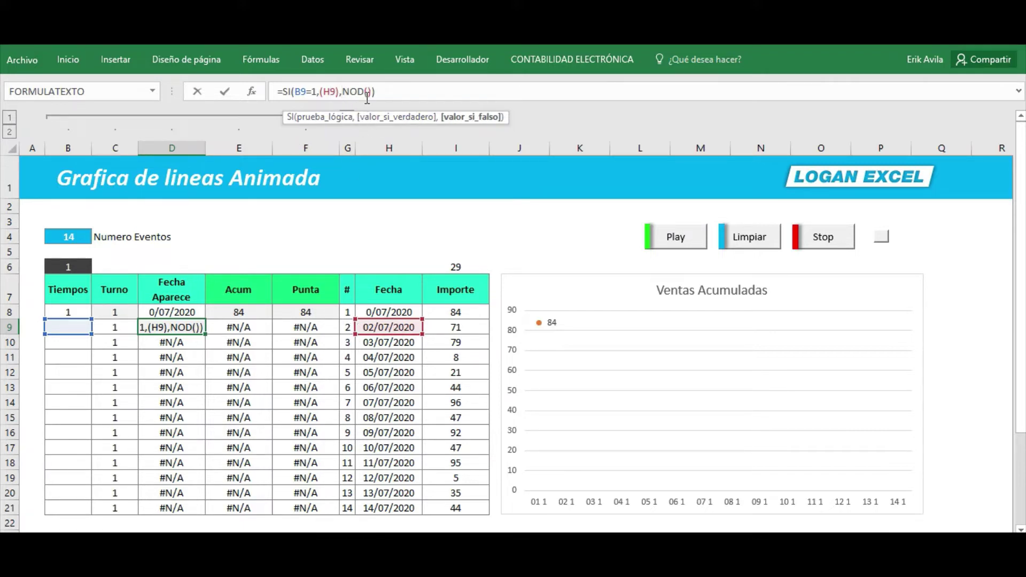
key("ctrl+Return")
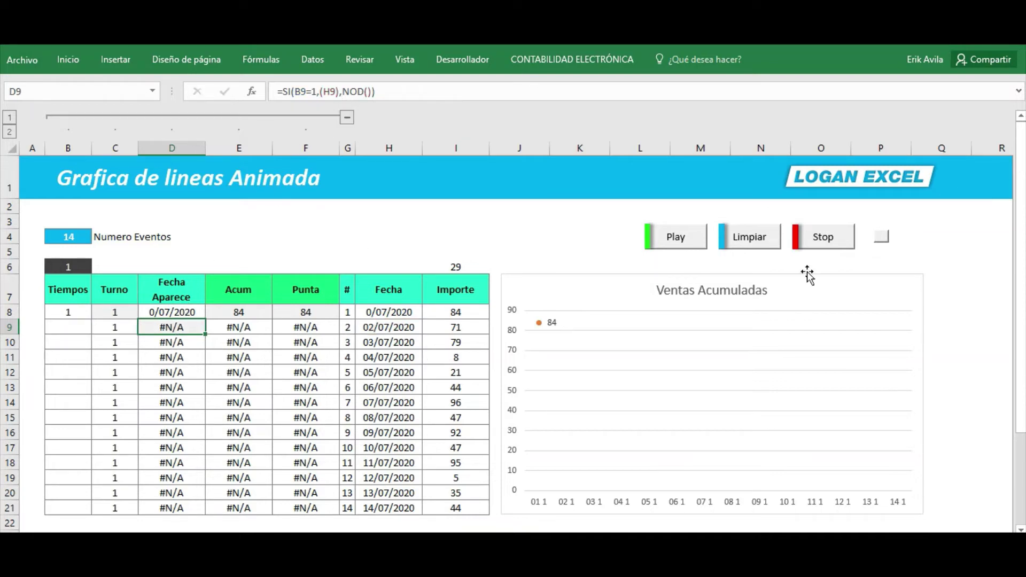
Step: Run the animation, review the Acum formulas in E8 and E9 (E8+I9), then reset with Limpiar
left_click(676, 240)
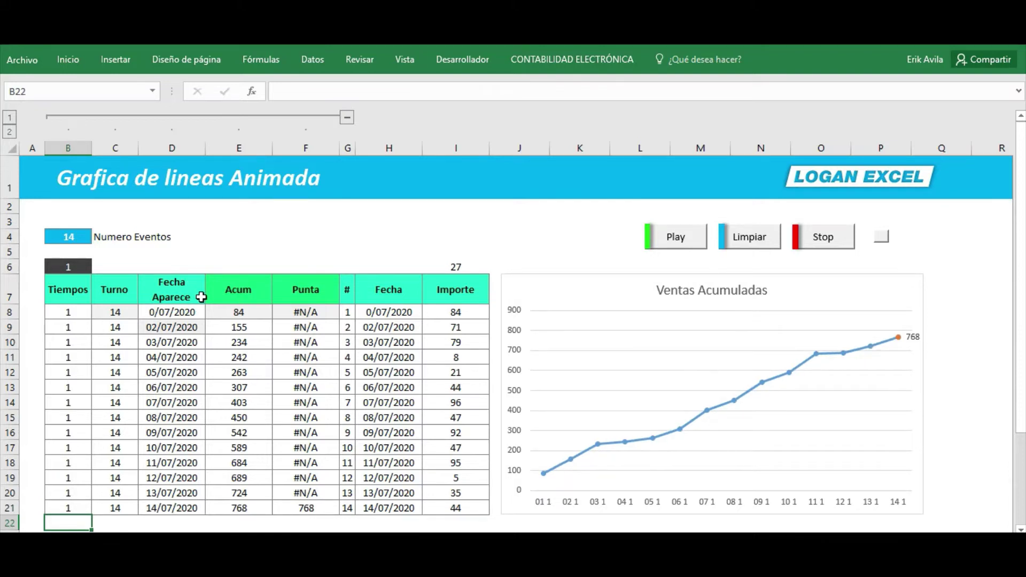
left_click(251, 317)
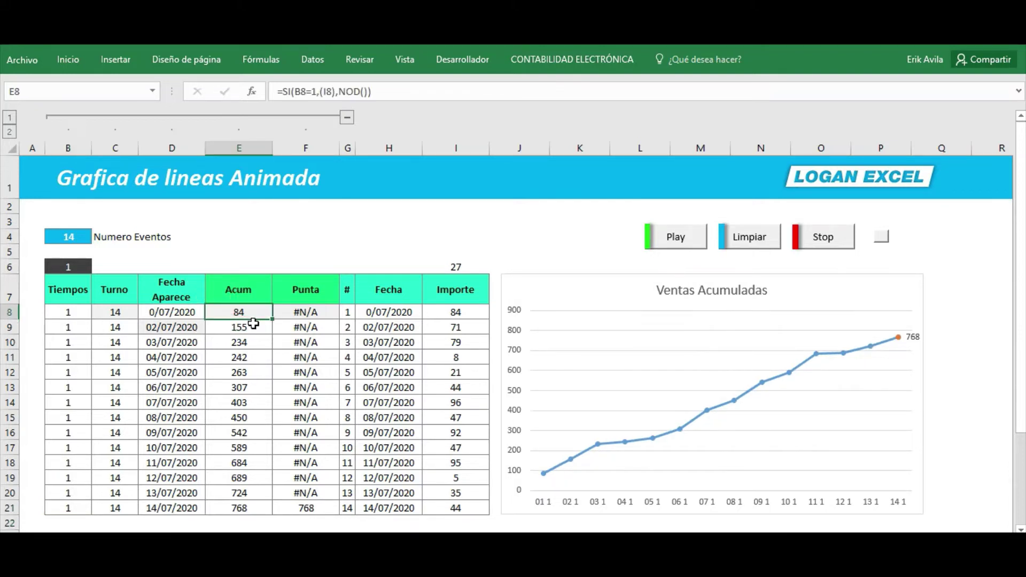
double_click(269, 313)
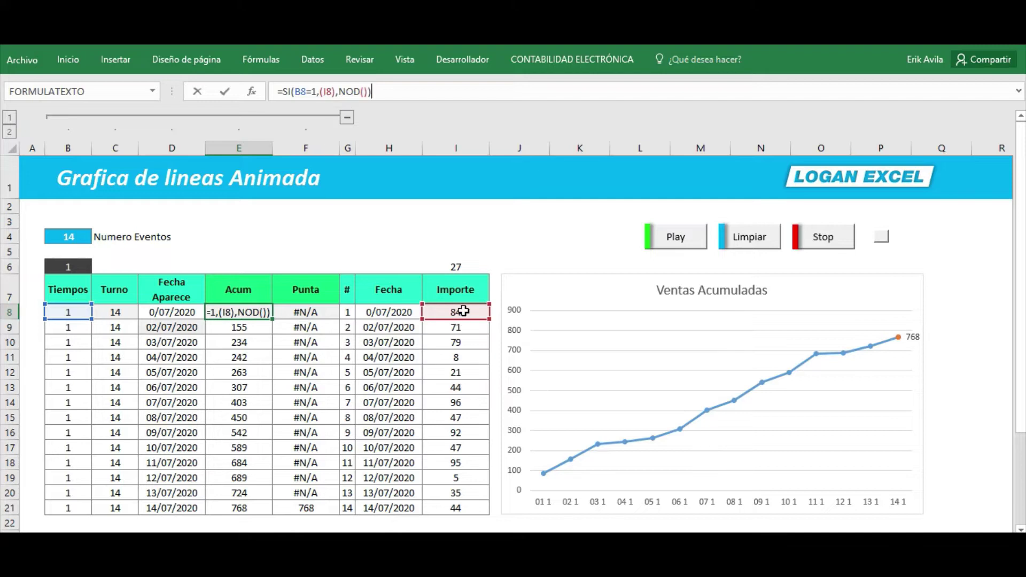
key("Return")
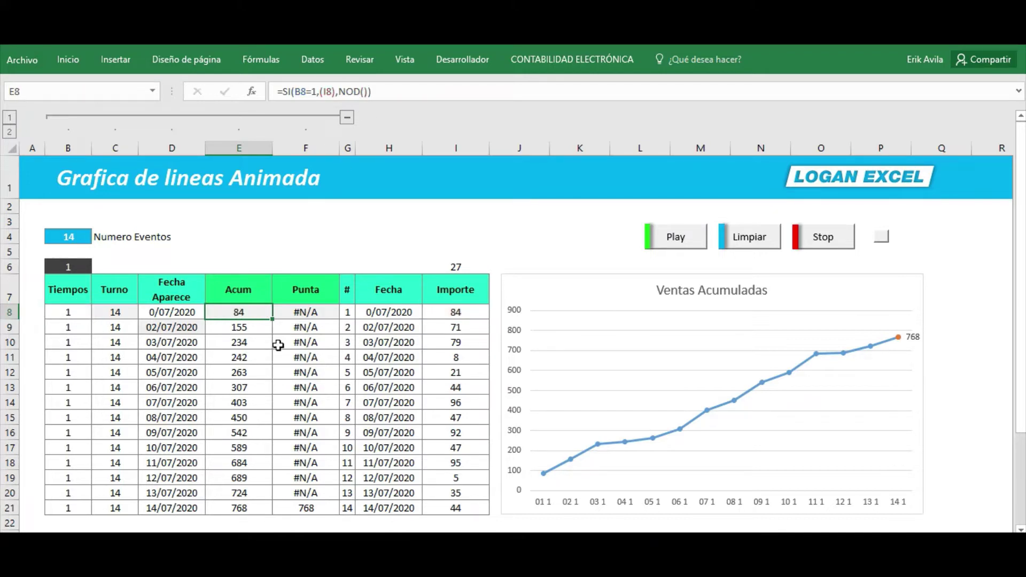
double_click(261, 328)
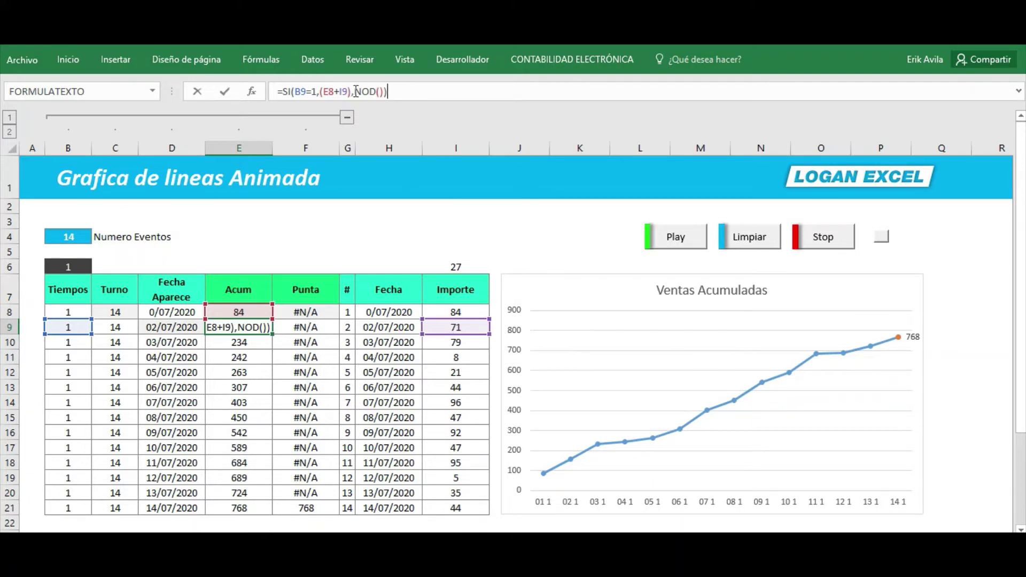
key("ctrl+Return")
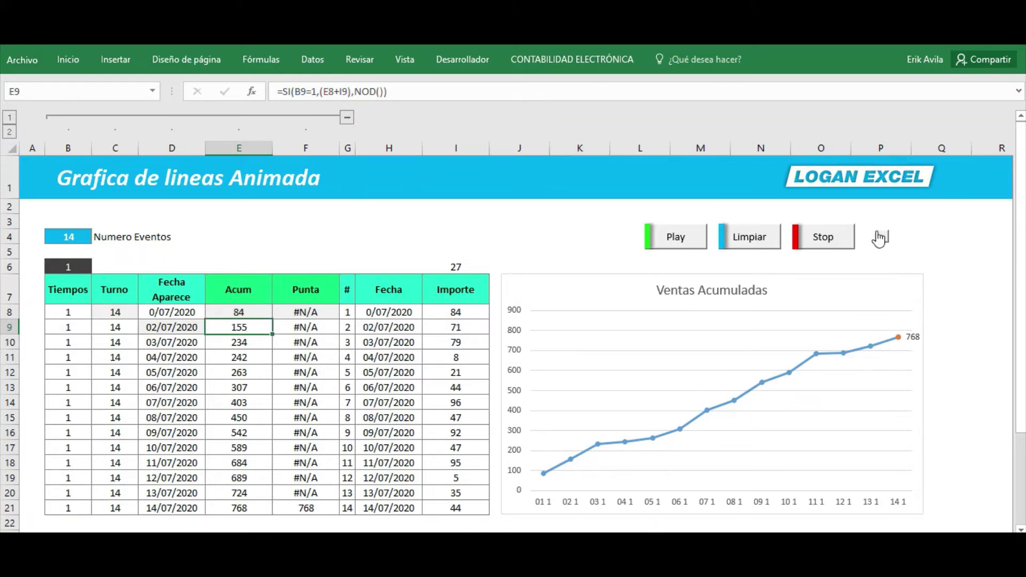
left_click(754, 243)
Step: Play, stop and reset the animation, then check F8's Punta formula =SI(G8=C8,E8,NOD())
left_click(690, 243)
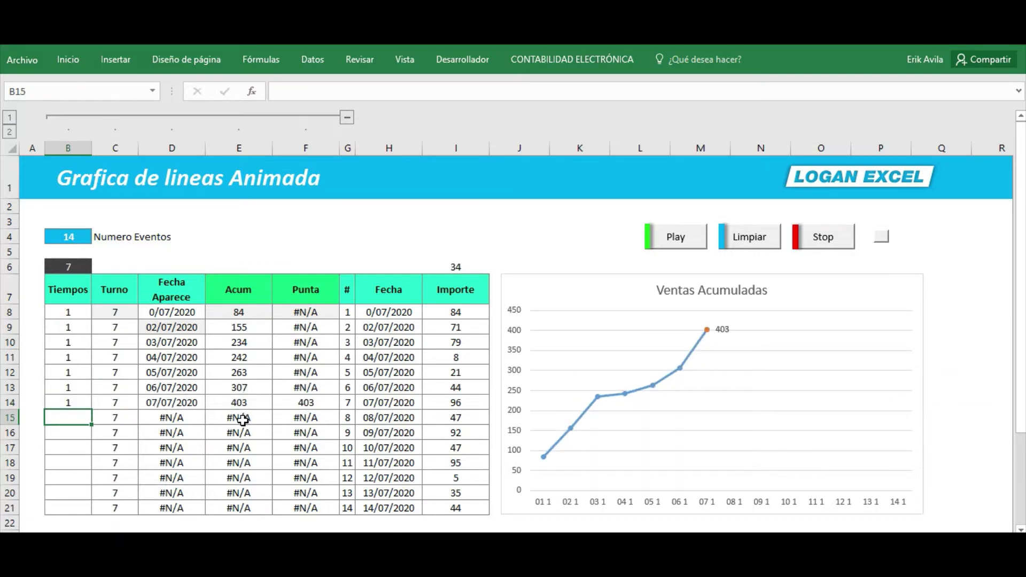
left_click(821, 237)
left_click(754, 239)
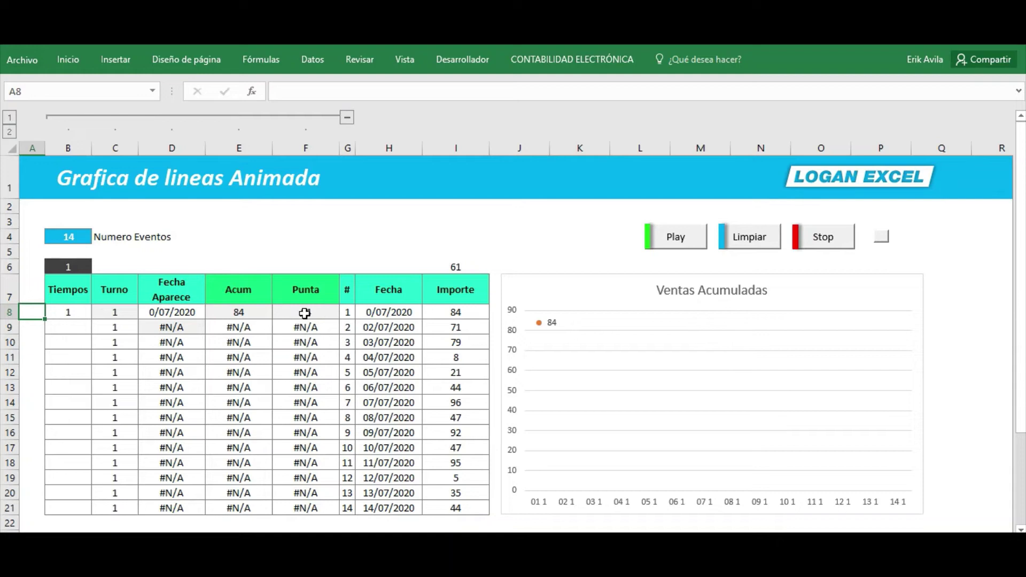
left_click(326, 316)
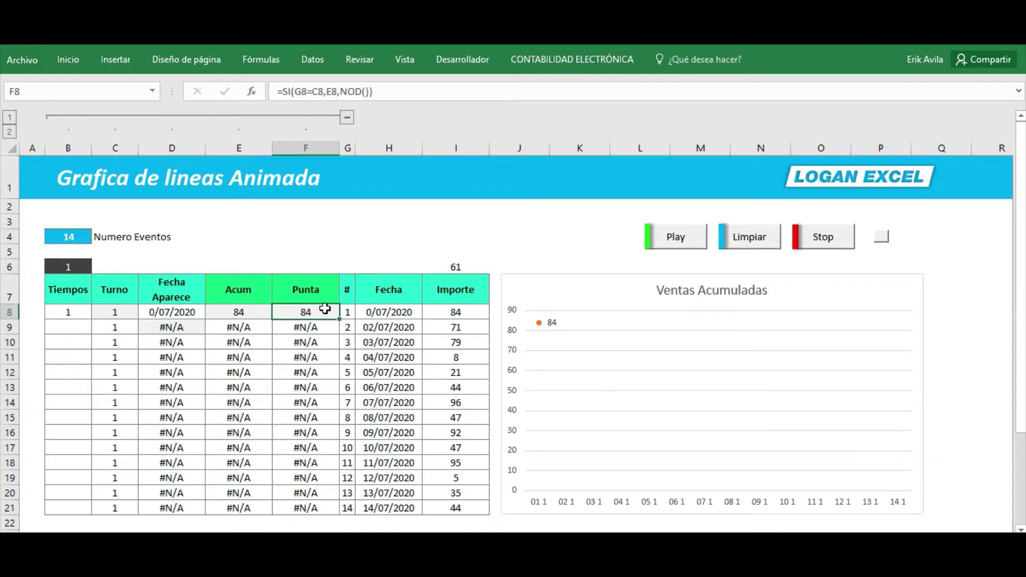
double_click(325, 309)
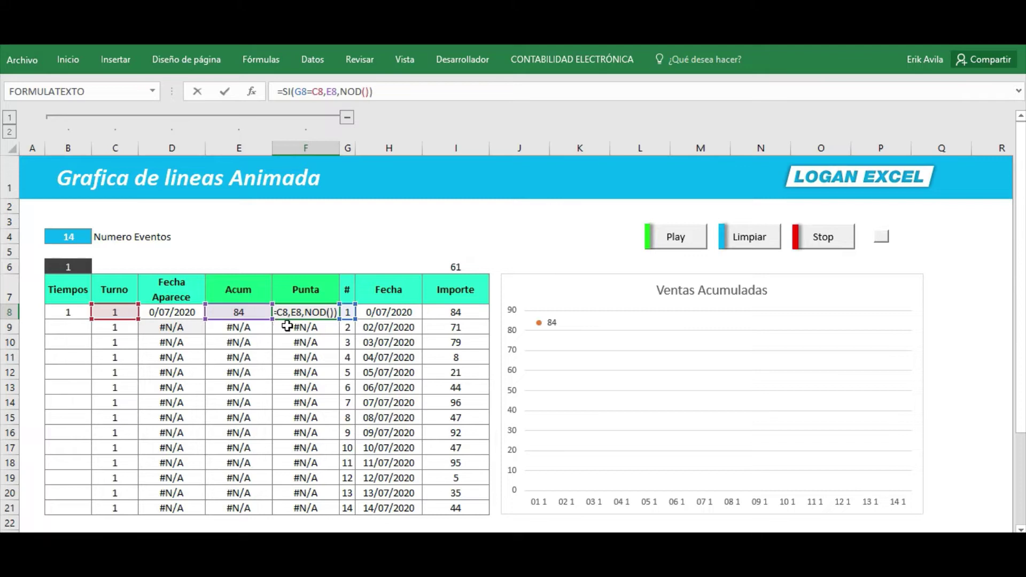
key("Escape")
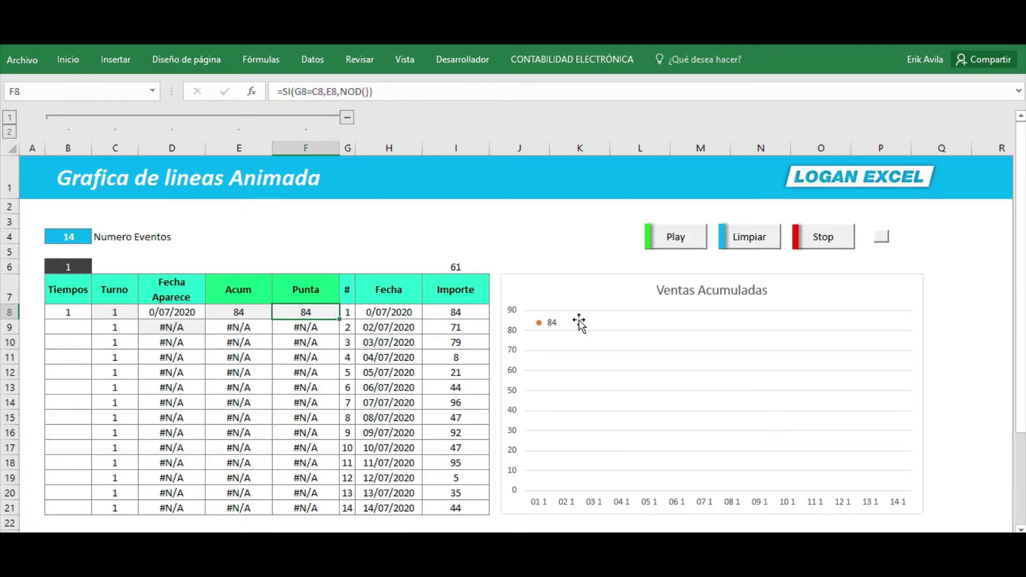
Step: Replay the animation to 768, reset it, and inspect the dates, Importe values and I6 random number
left_click(702, 238)
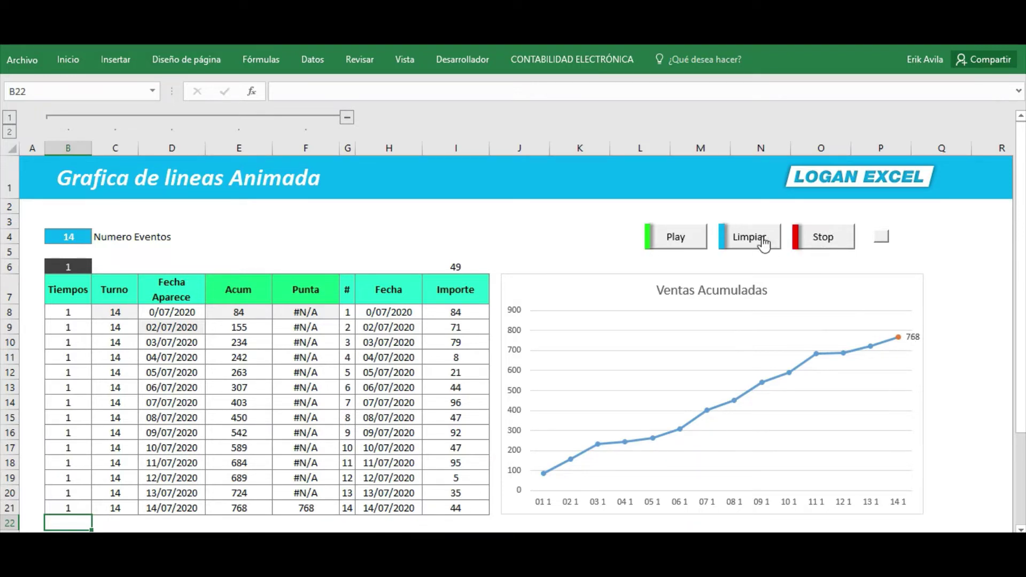
left_click(747, 237)
left_click(396, 315)
left_click(456, 311)
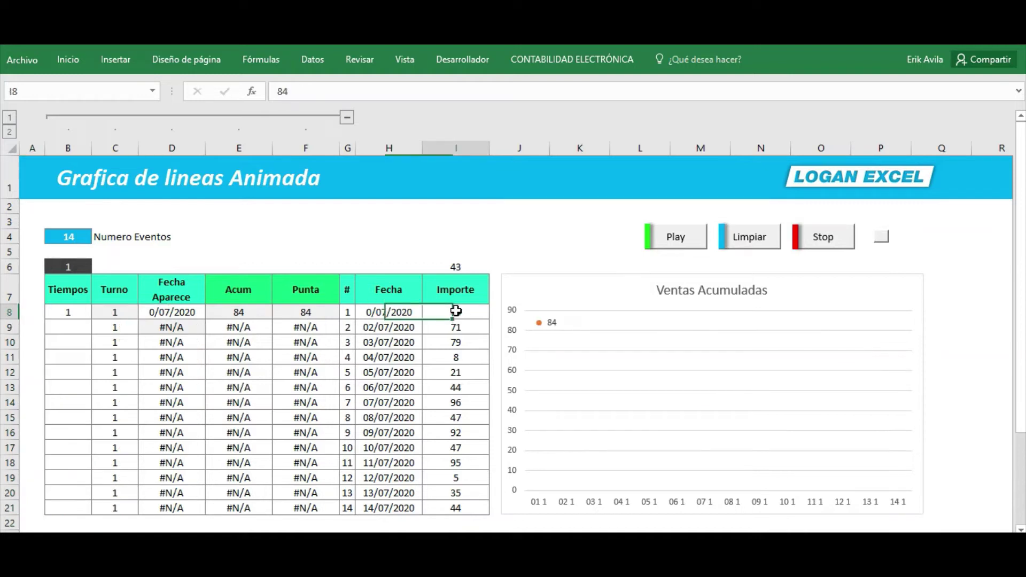
left_click(389, 309)
left_click(435, 327)
left_click(435, 339)
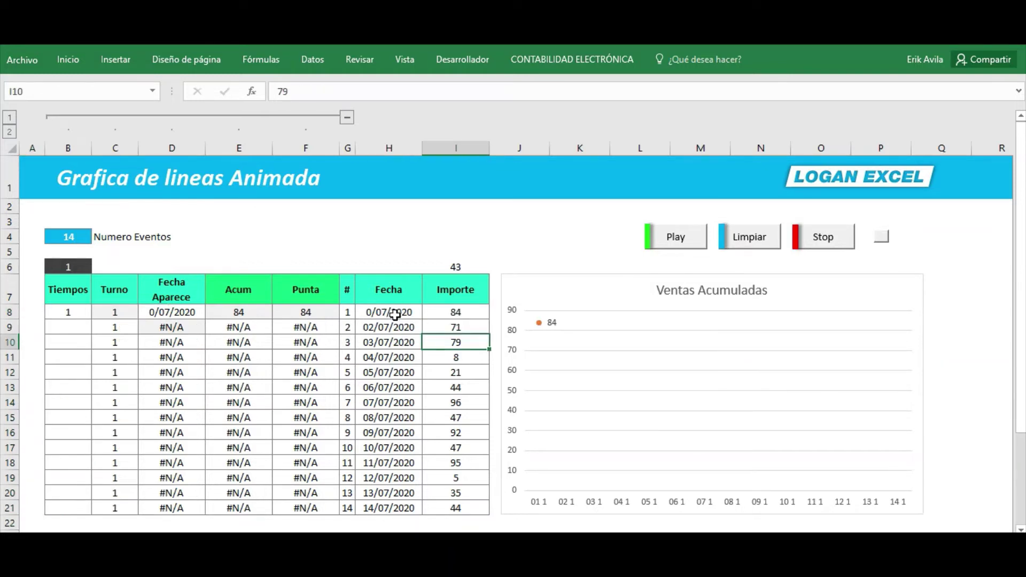
left_click(458, 265)
Step: Paste the I6 random-number formula into the Importe cells and play the animation with new amounts
key("ctrl+c")
left_click_drag(458, 314, 465, 510)
right_click(465, 511)
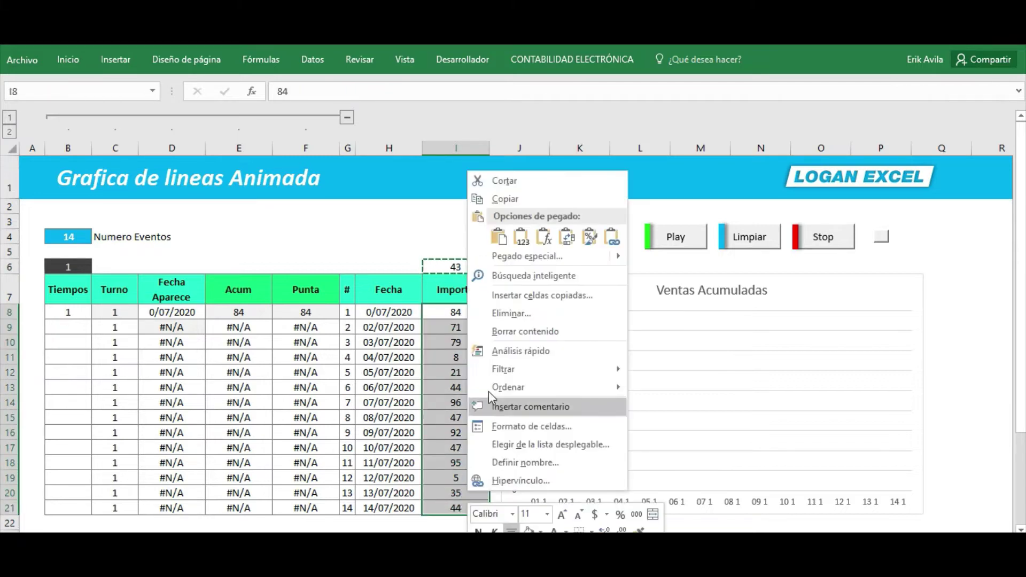
left_click(544, 237)
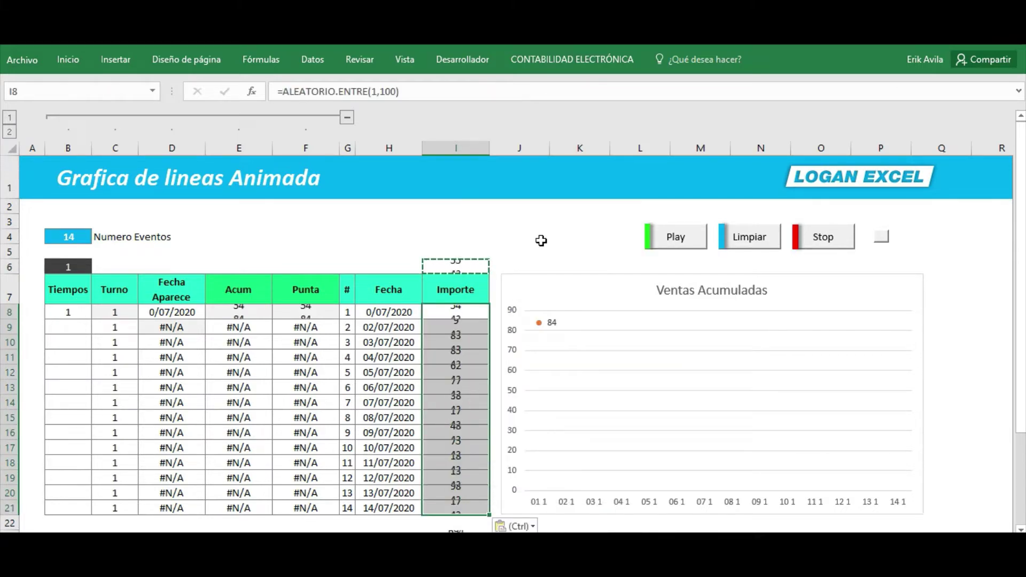
left_click(478, 236)
left_click(681, 242)
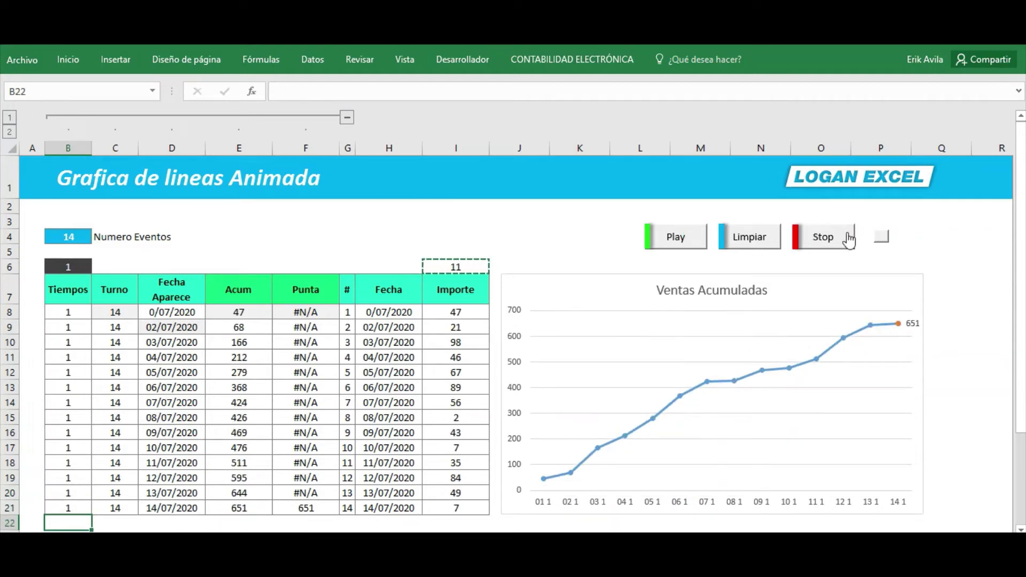
Step: Copy the Importe amounts, paste them back as fixed values, then reset with Limpiar
left_click(506, 237)
left_click_drag(455, 311, 456, 508)
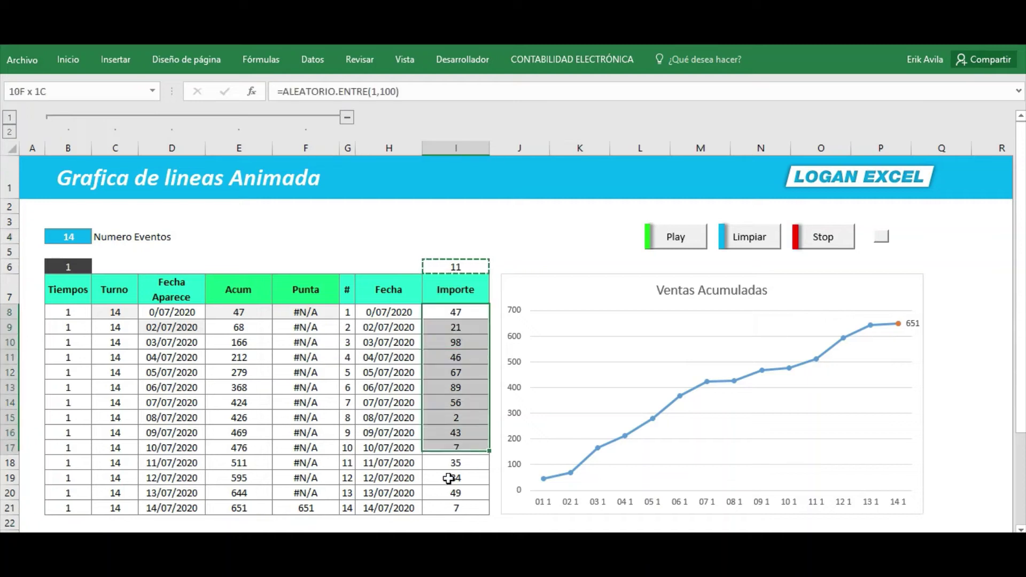
key("ctrl+c")
right_click(440, 357)
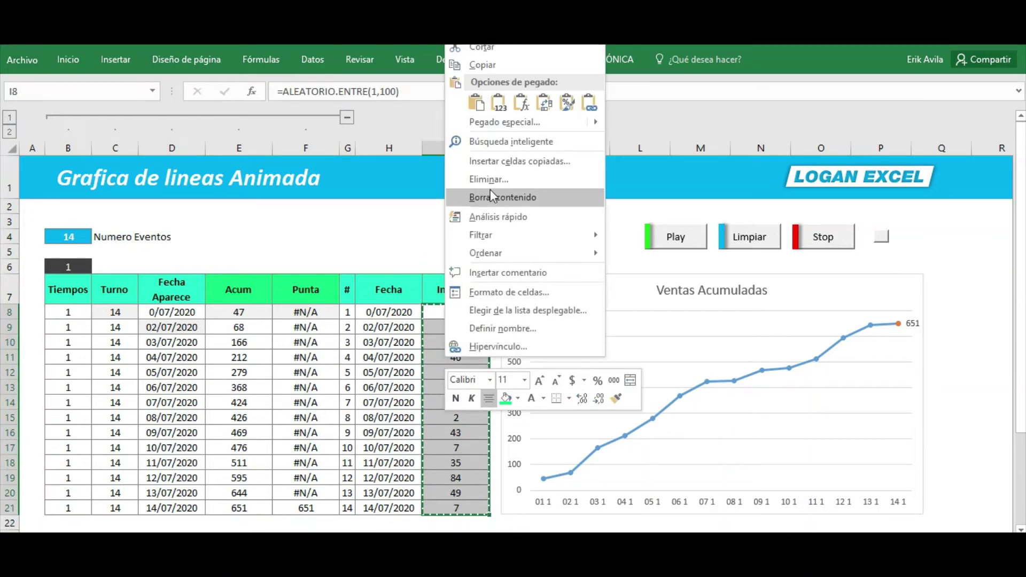
left_click(501, 106)
key("ctrl+z")
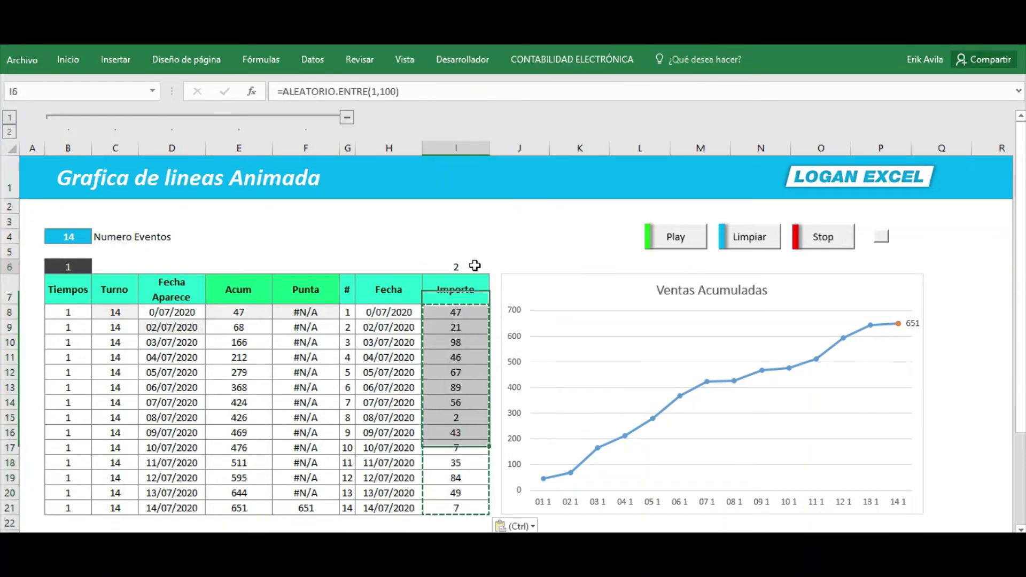
left_click(513, 221)
left_click(577, 238)
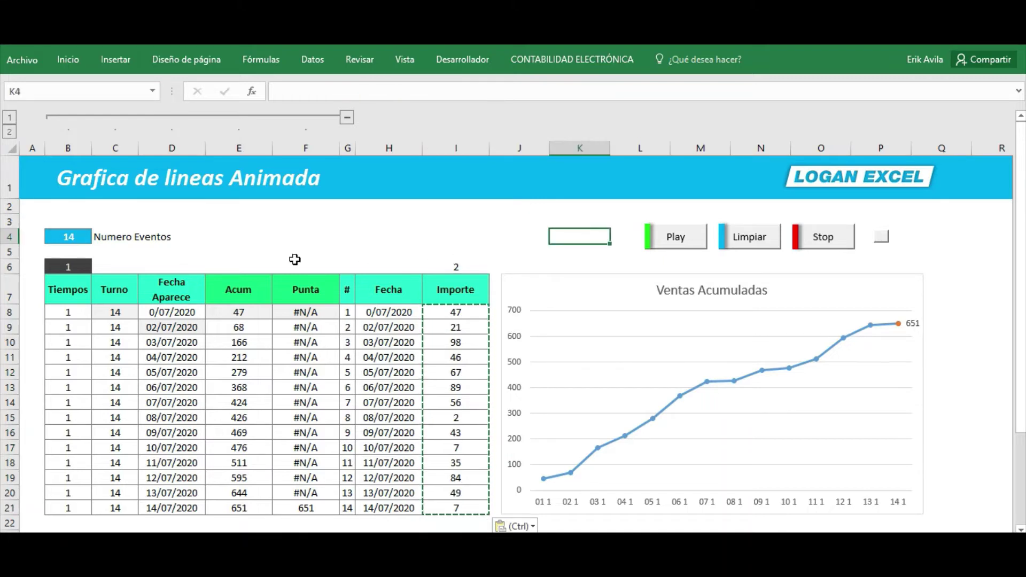
scroll(291, 259, "down", 1)
scroll(288, 260, "up", 1)
left_click(448, 225)
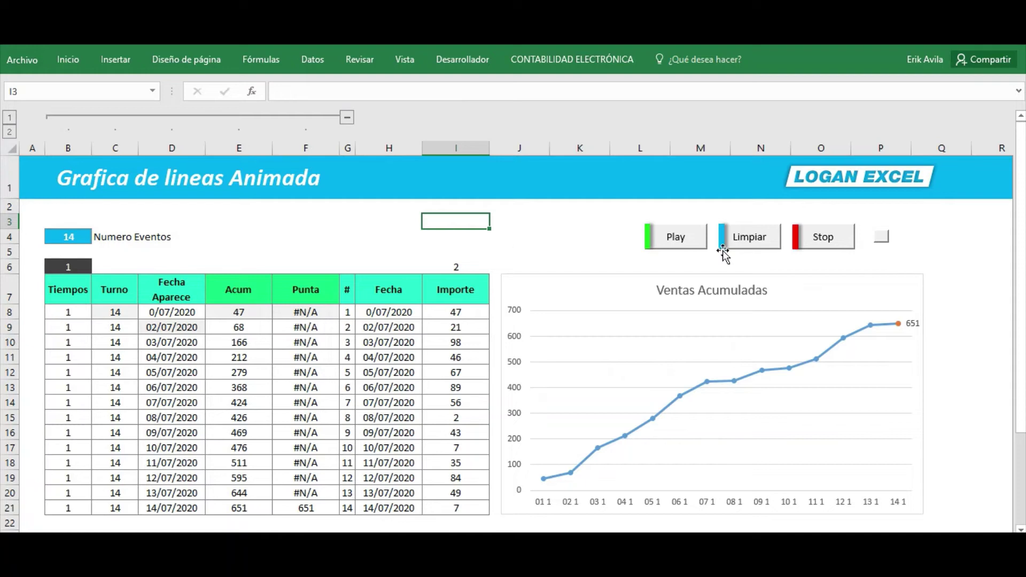
left_click(747, 239)
left_click(677, 236)
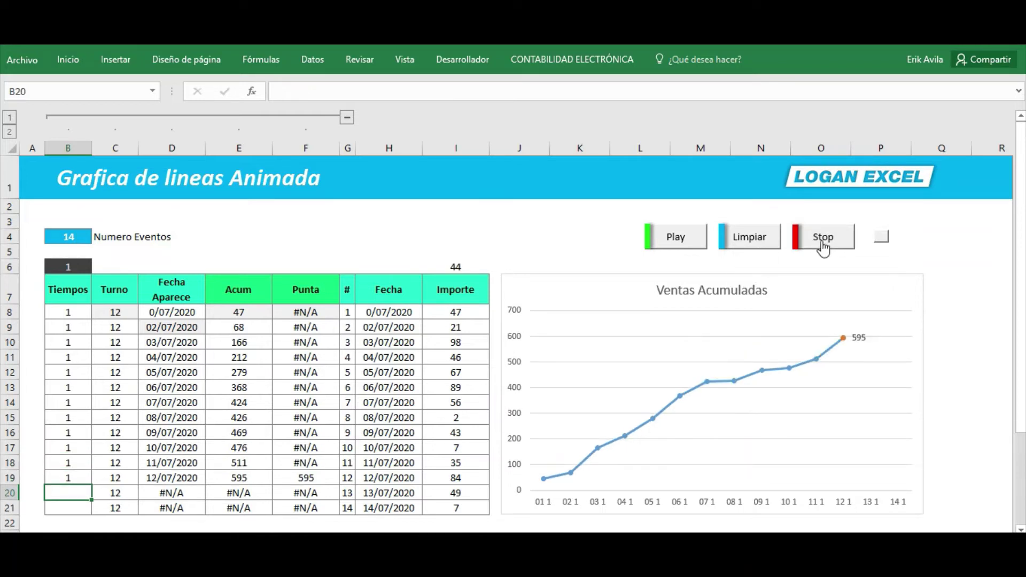
left_click(758, 249)
left_click(680, 245)
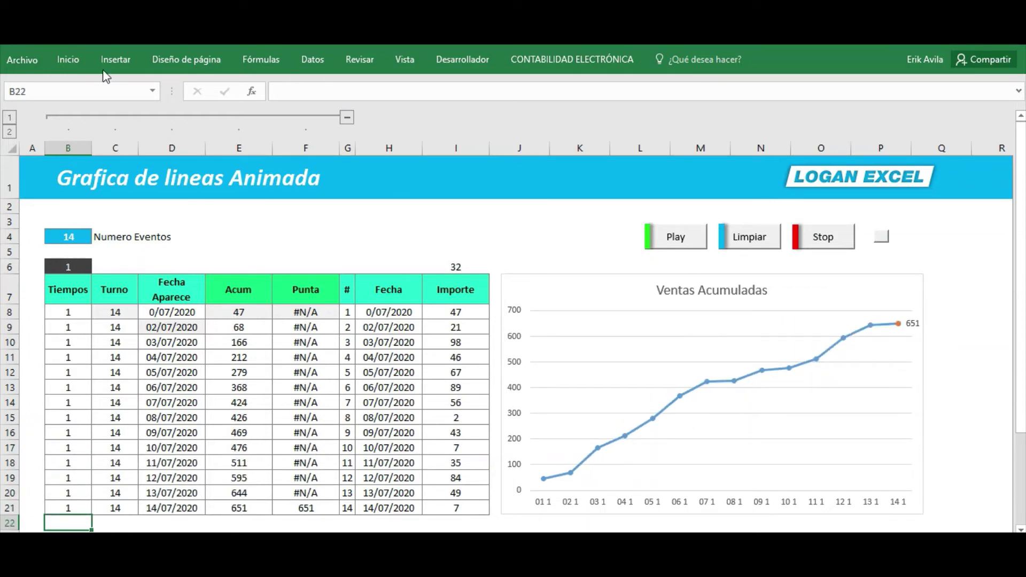
Step: Apply a Diseño chart style with a bold uppercase title and vertical gridlines
left_click(829, 278)
left_click(829, 350)
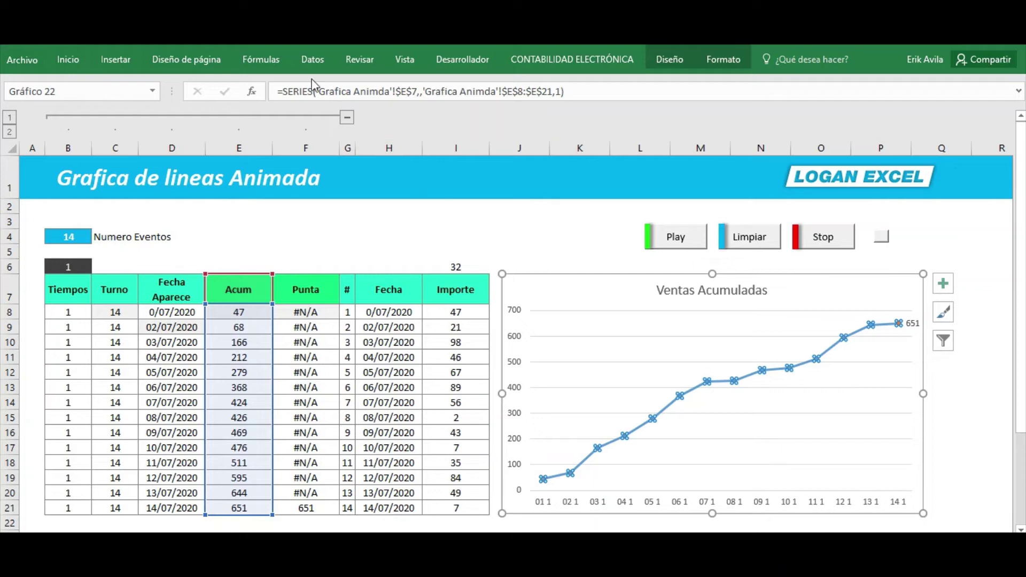
left_click(662, 66)
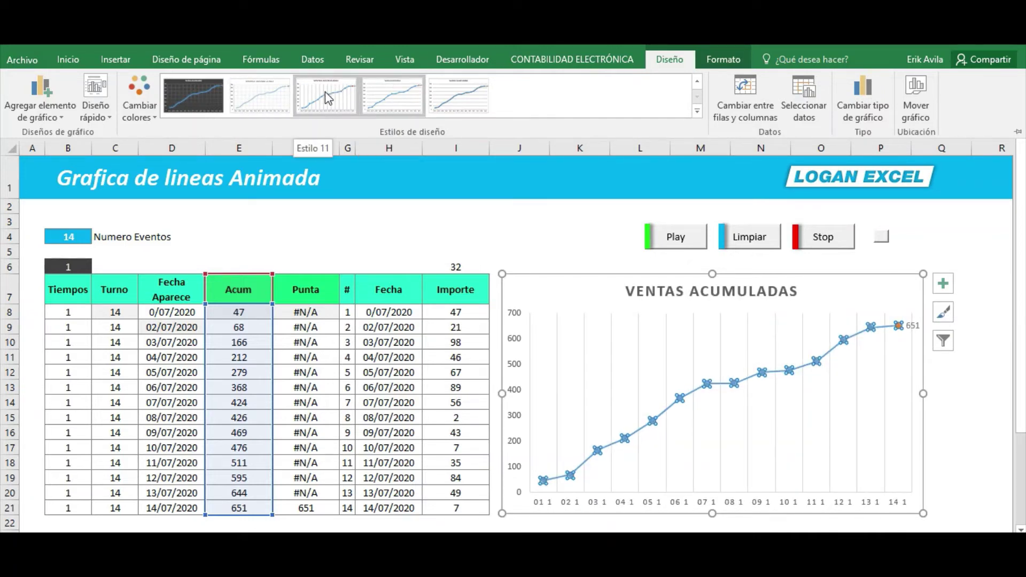
key("Escape")
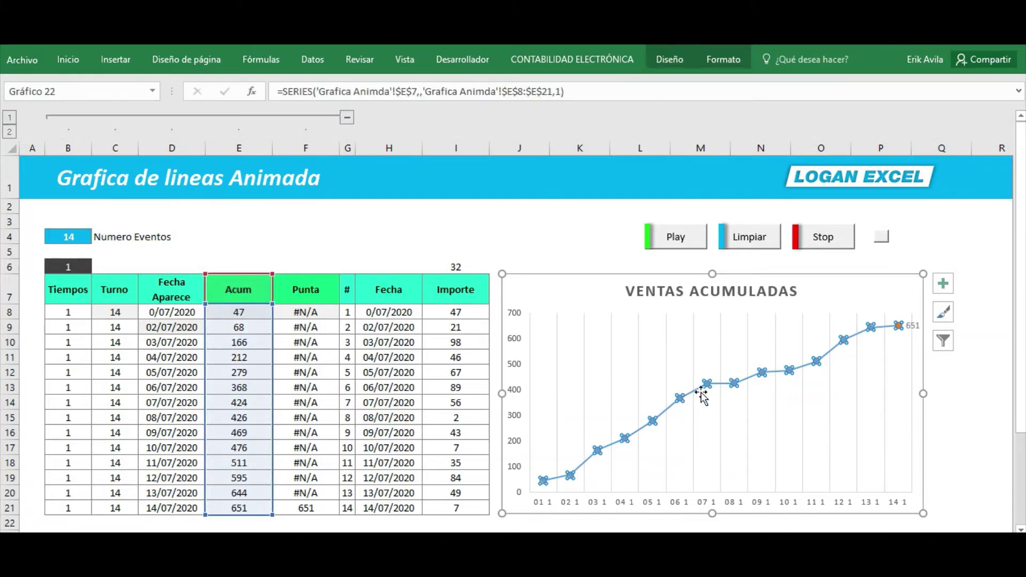
Step: Thicken the Acum line outline to 4½ pt and open formatting for the final 651 point
left_click(718, 58)
left_click(492, 97)
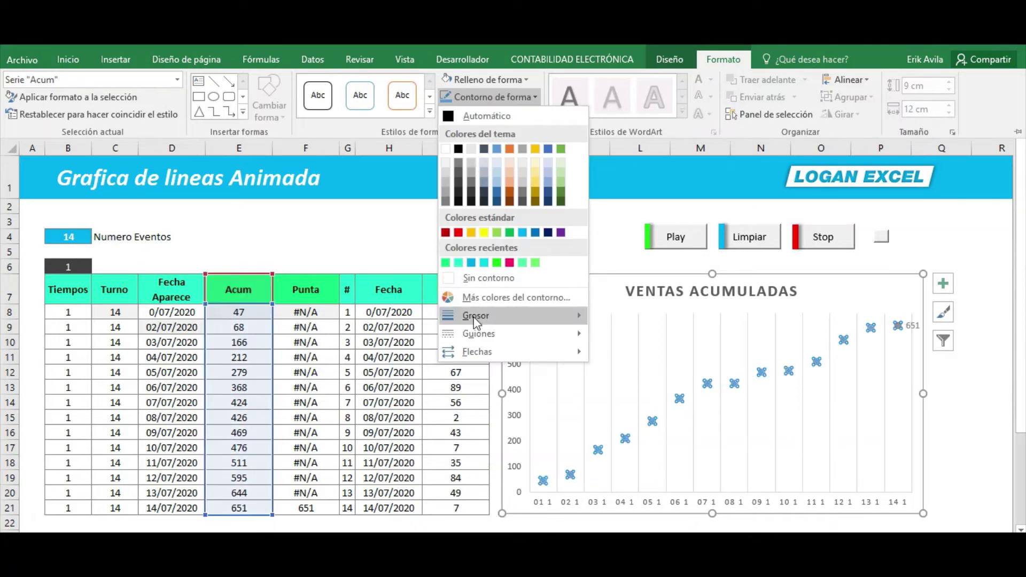
mouse_move(480, 315)
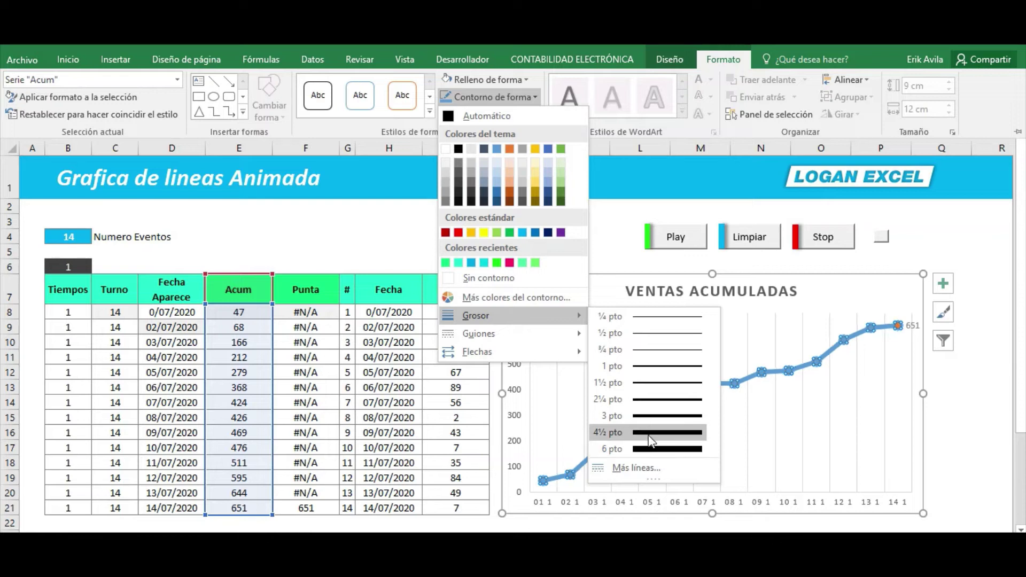
left_click(652, 453)
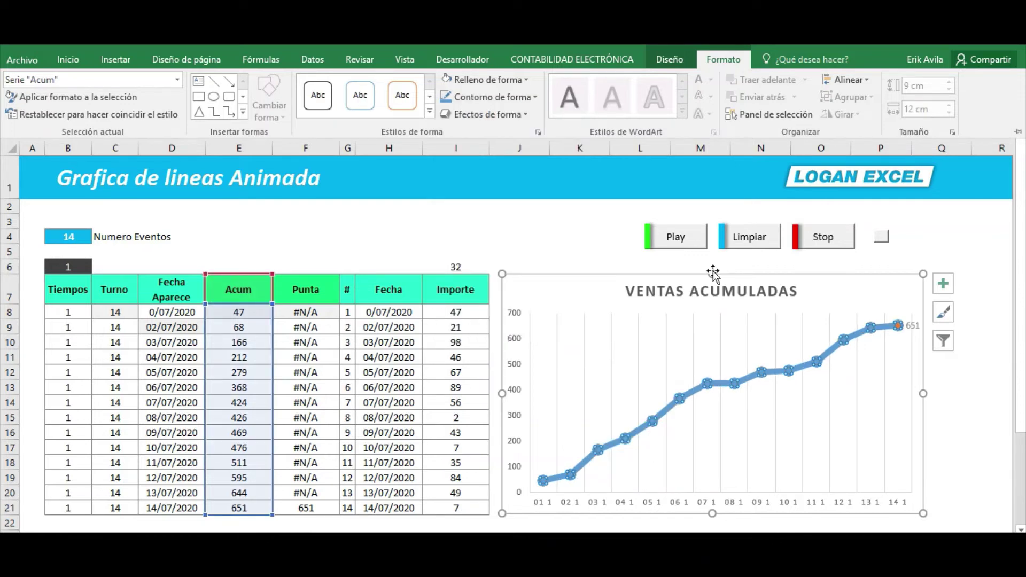
left_click(898, 326)
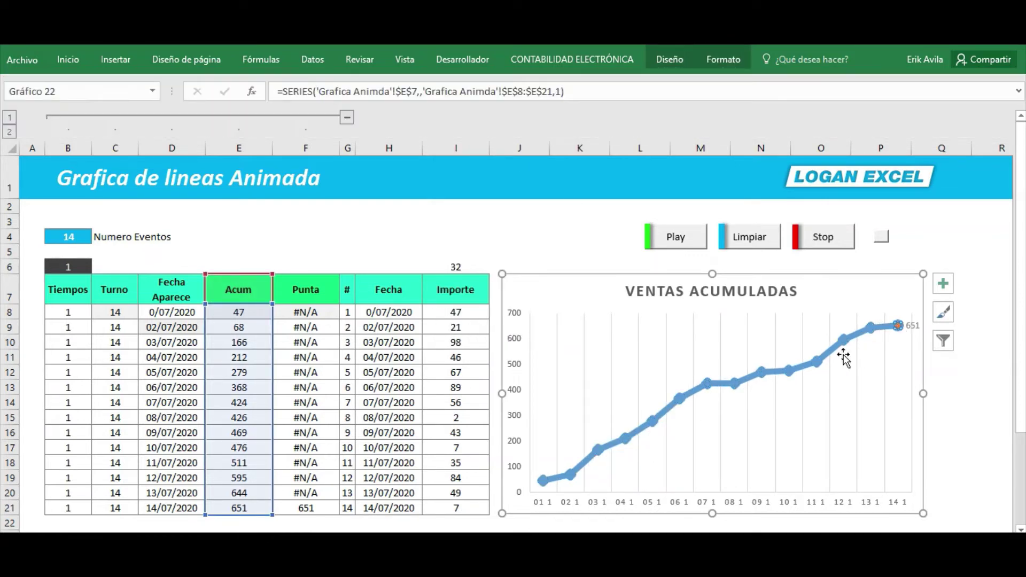
double_click(732, 386)
left_click(619, 254)
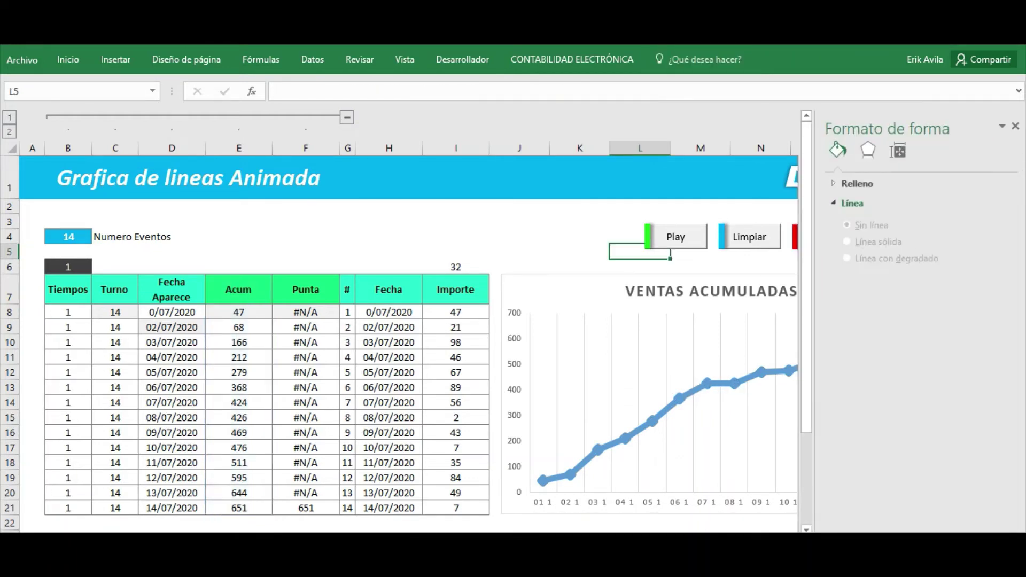
Step: Give the final 651 point a built-in circle marker of size 22
scroll(636, 427, "right", 3)
left_click(727, 345)
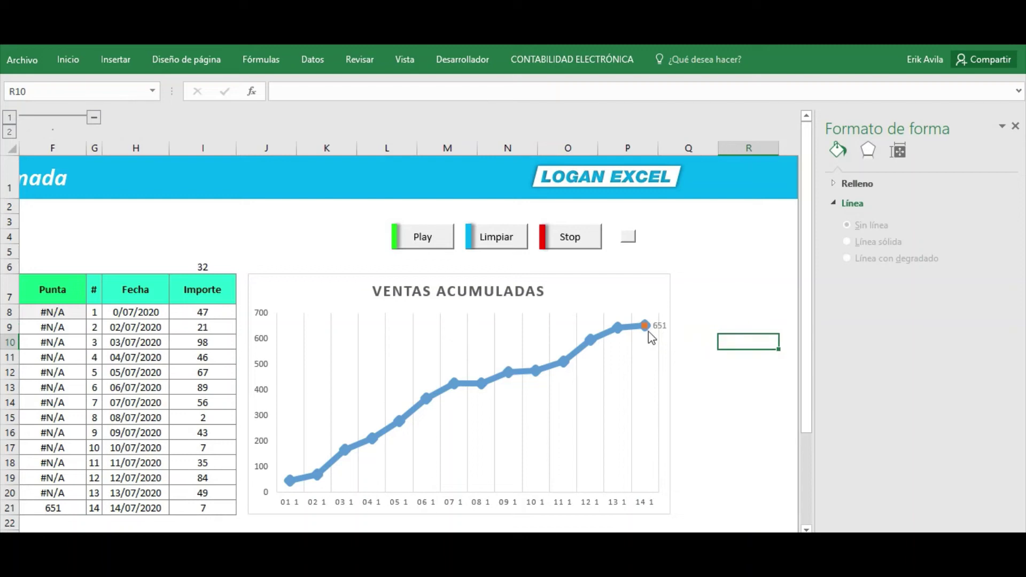
left_click(645, 325)
left_click(645, 326)
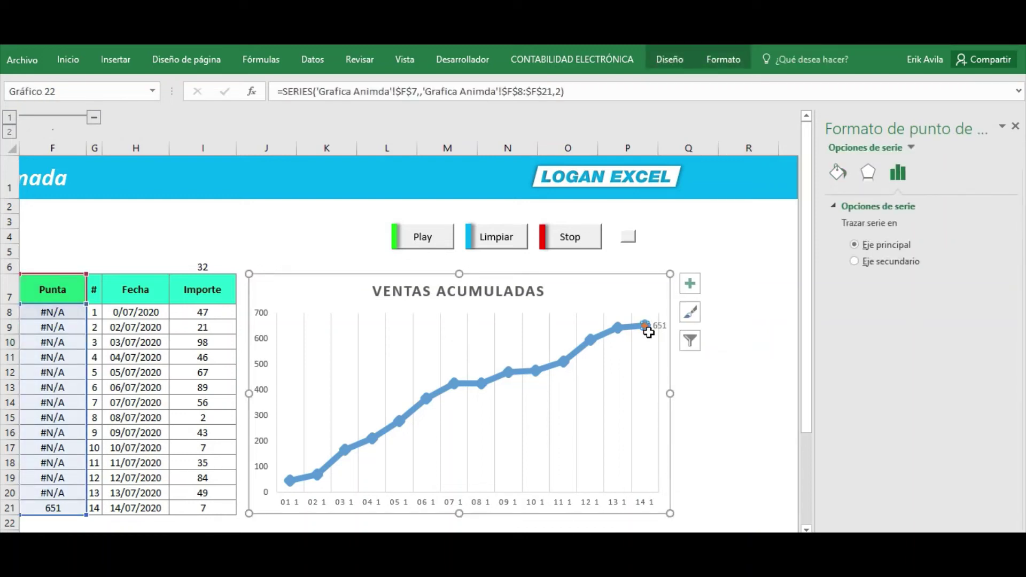
left_click(838, 172)
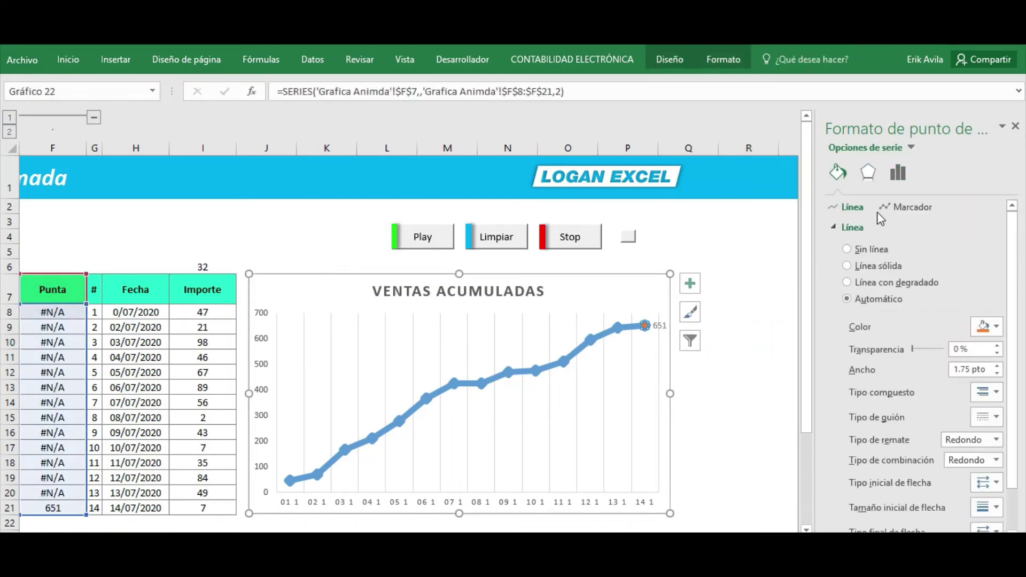
left_click(879, 209)
left_click(833, 228)
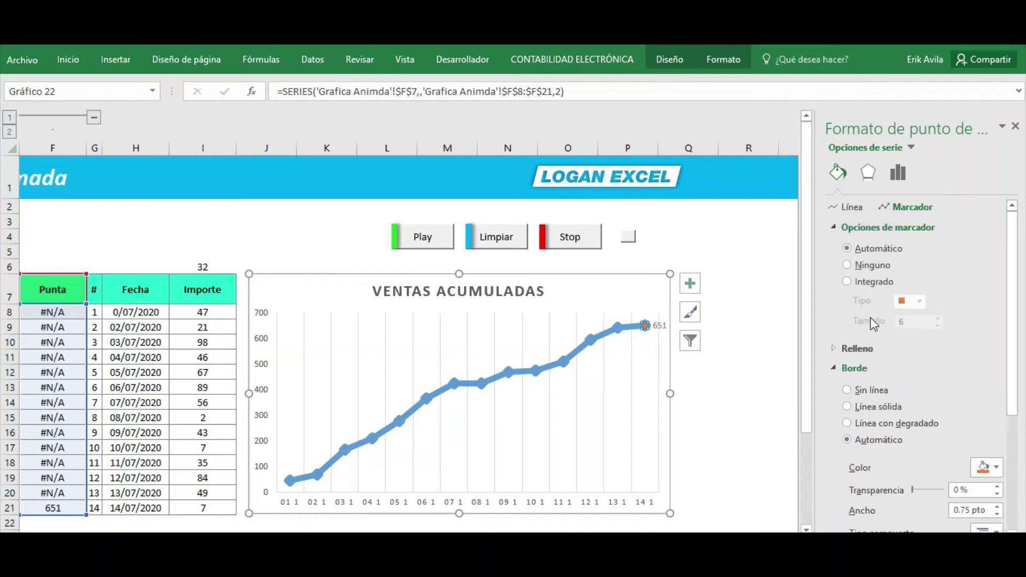
left_click(881, 286)
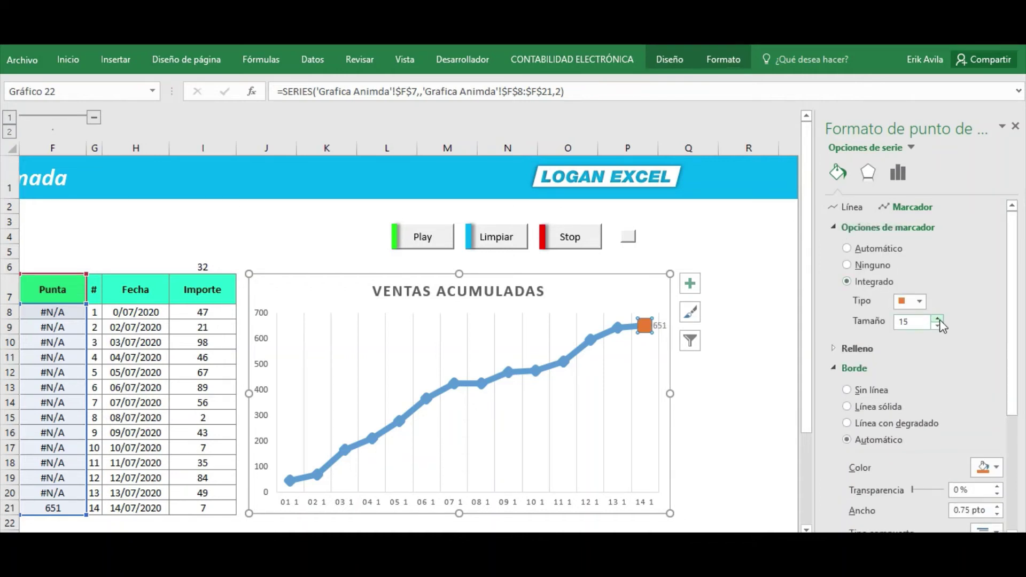
left_click(920, 302)
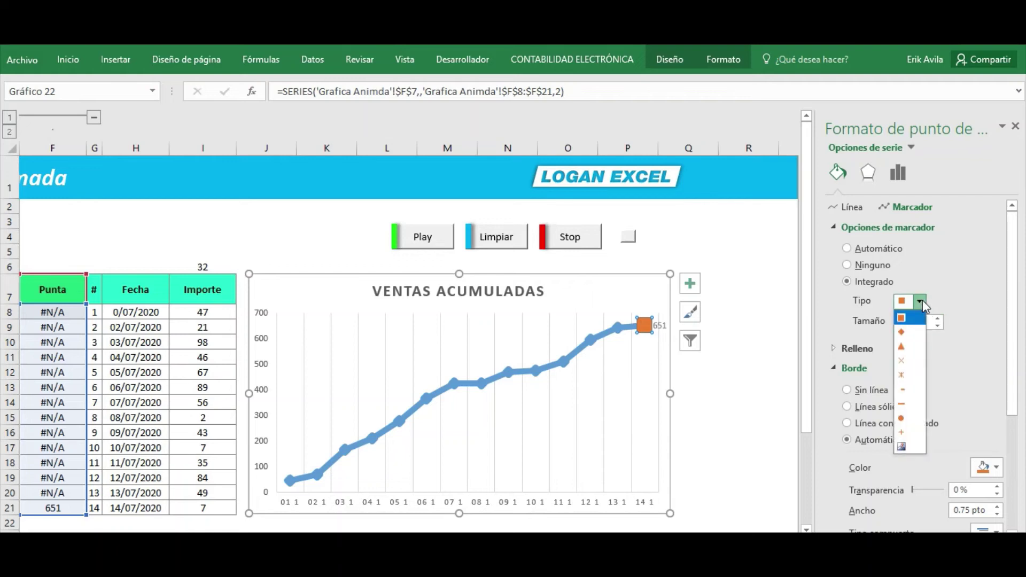
left_click(909, 419)
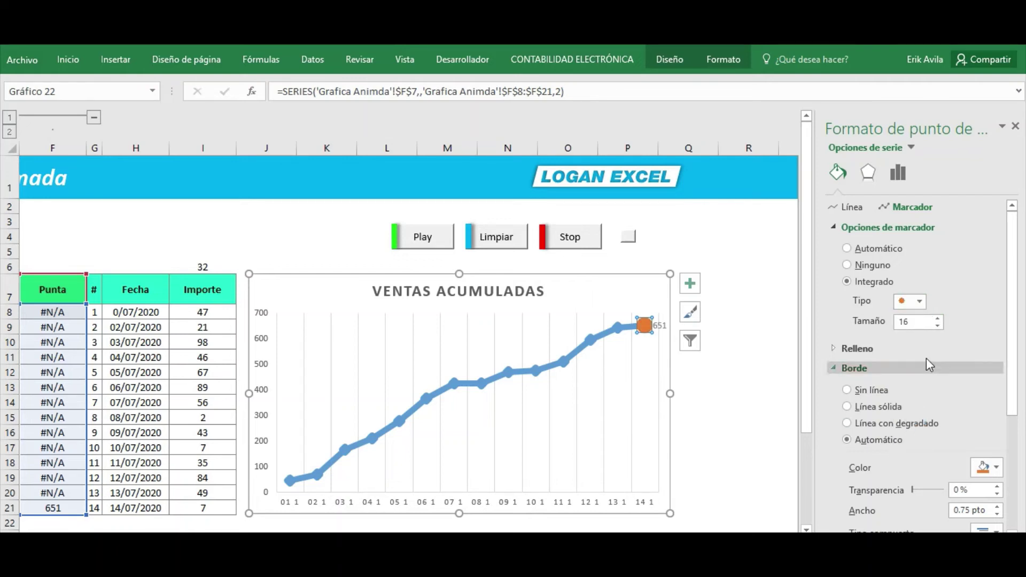
left_click(938, 319)
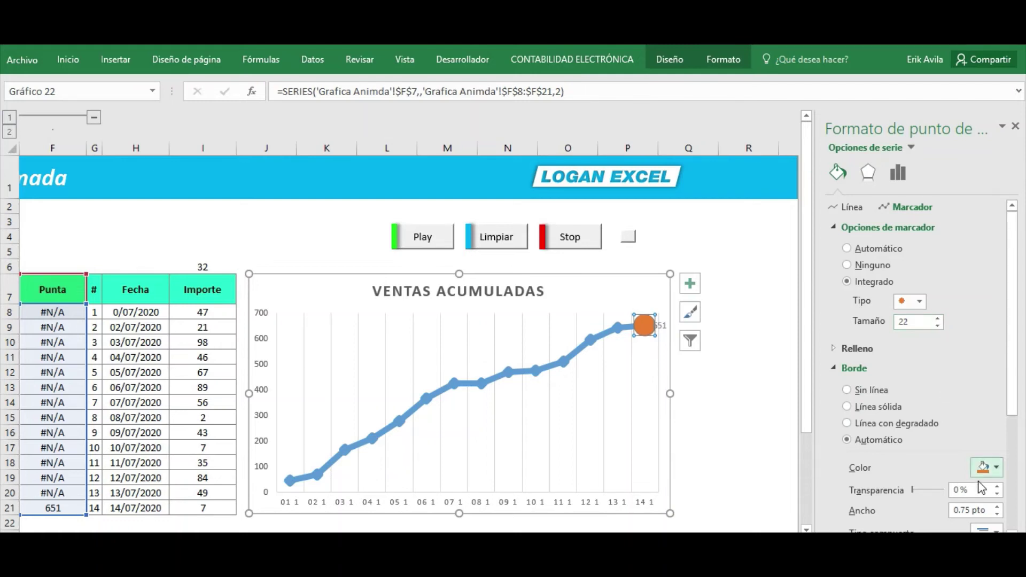
Step: Give the end marker a light green solid border and a solid green fill
left_click(993, 468)
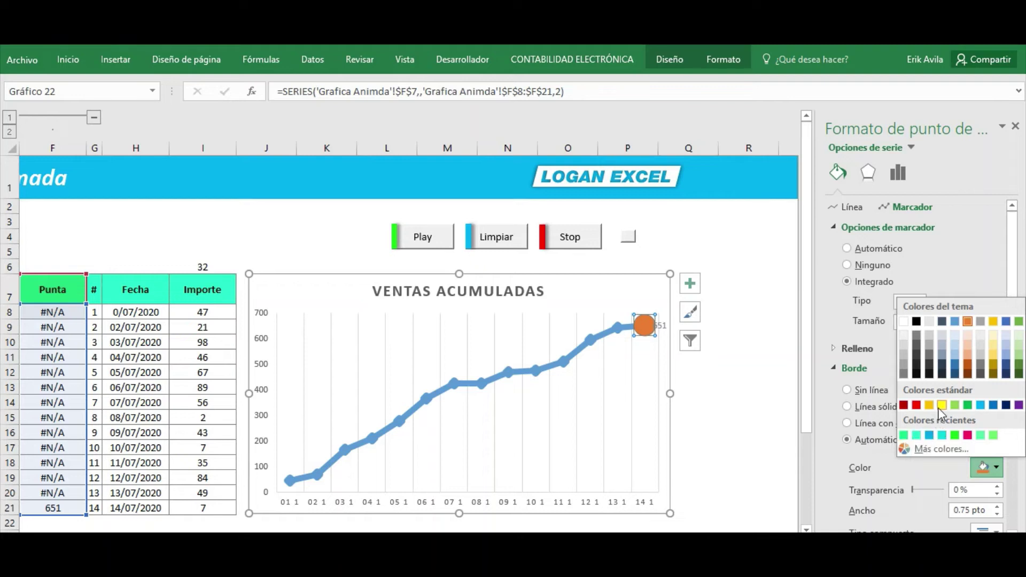
left_click(917, 437)
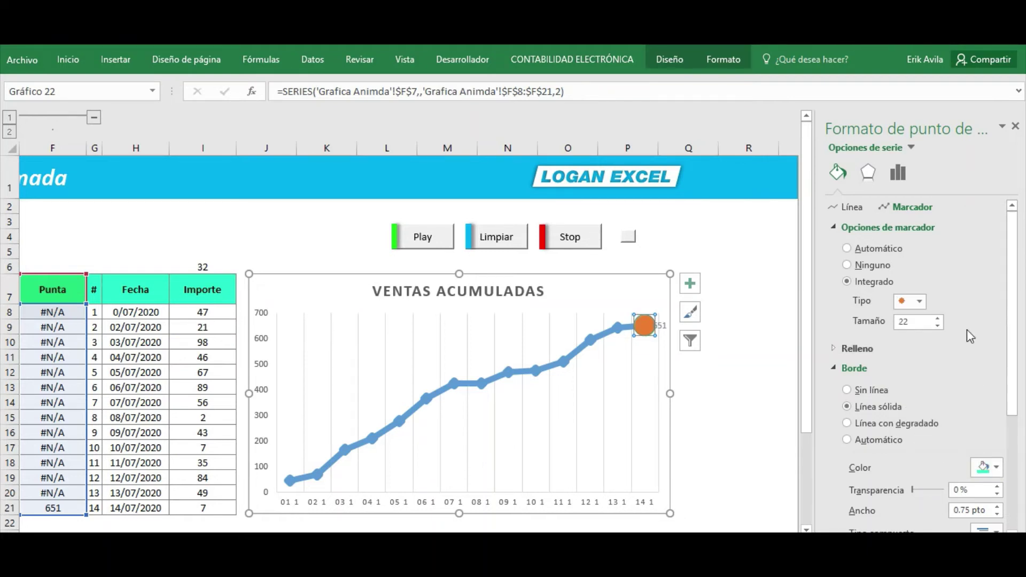
left_click(844, 348)
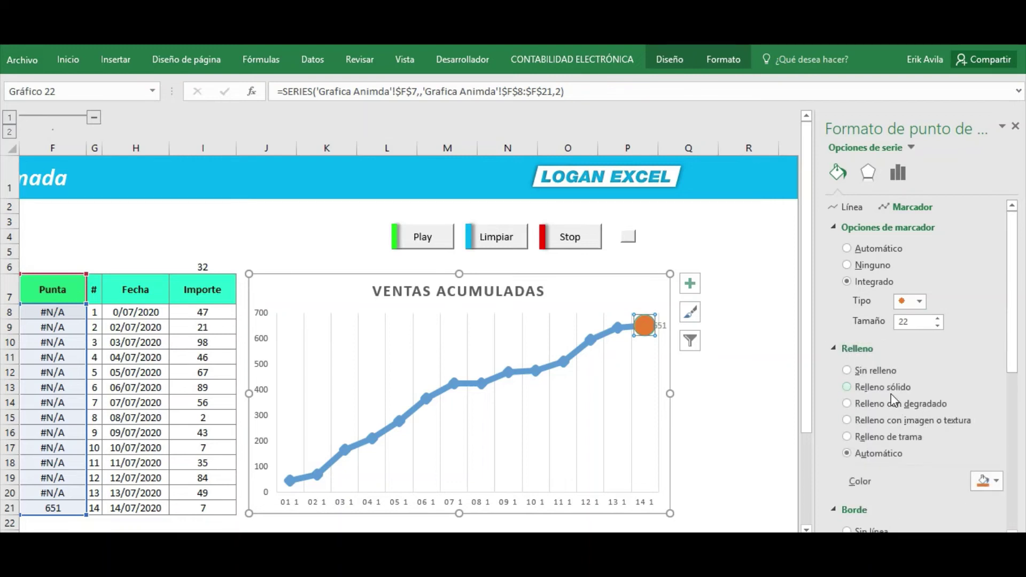
left_click(891, 394)
left_click(986, 481)
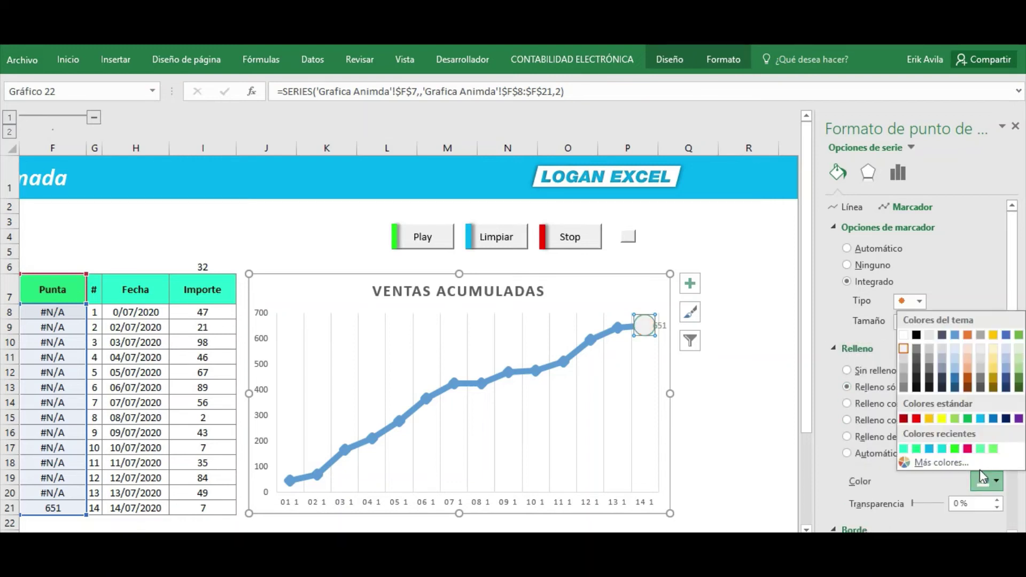
left_click(910, 449)
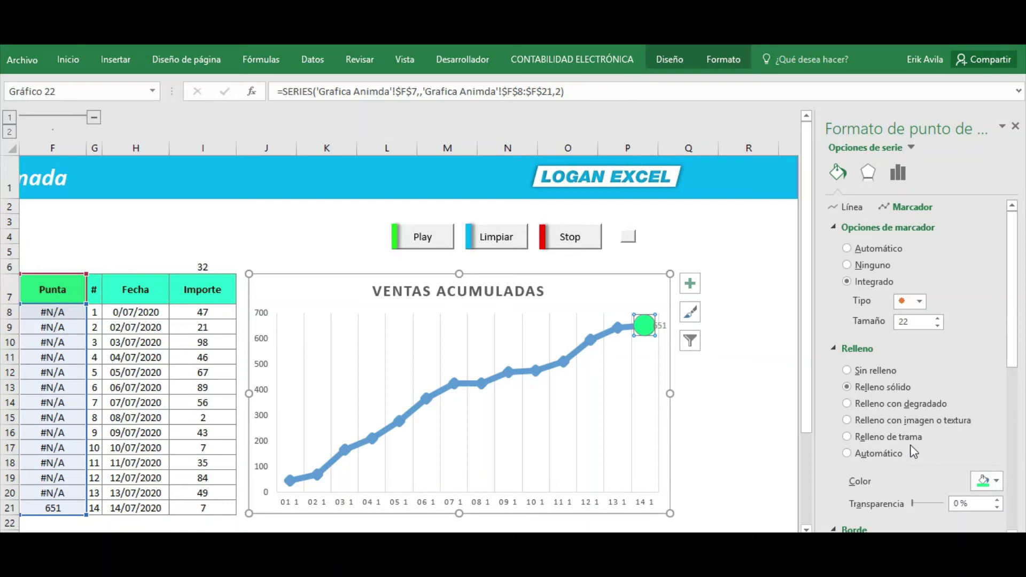
left_click(661, 325)
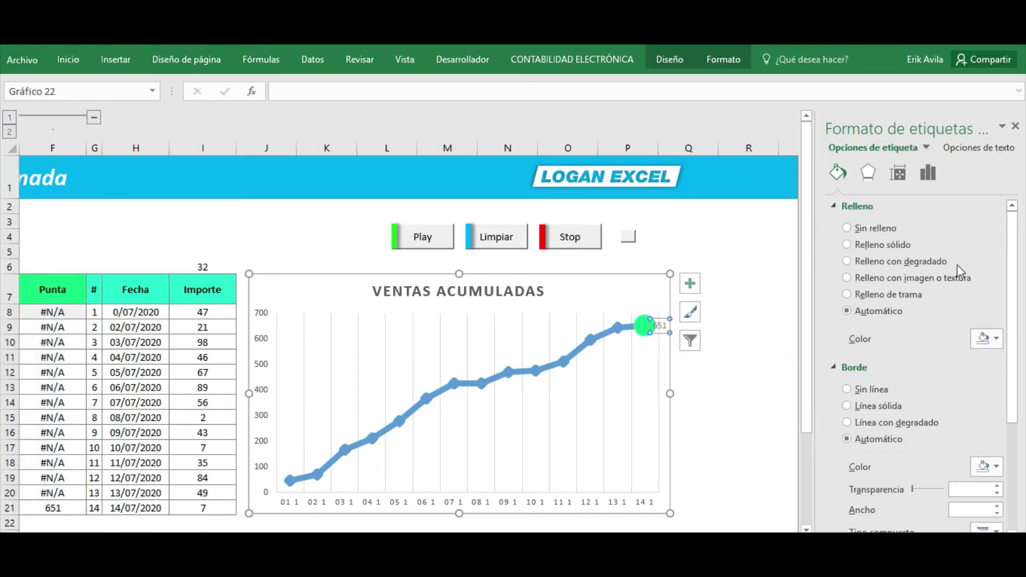
Step: Centre the 651 label on the green marker in bold 12-pt white text
left_click(928, 173)
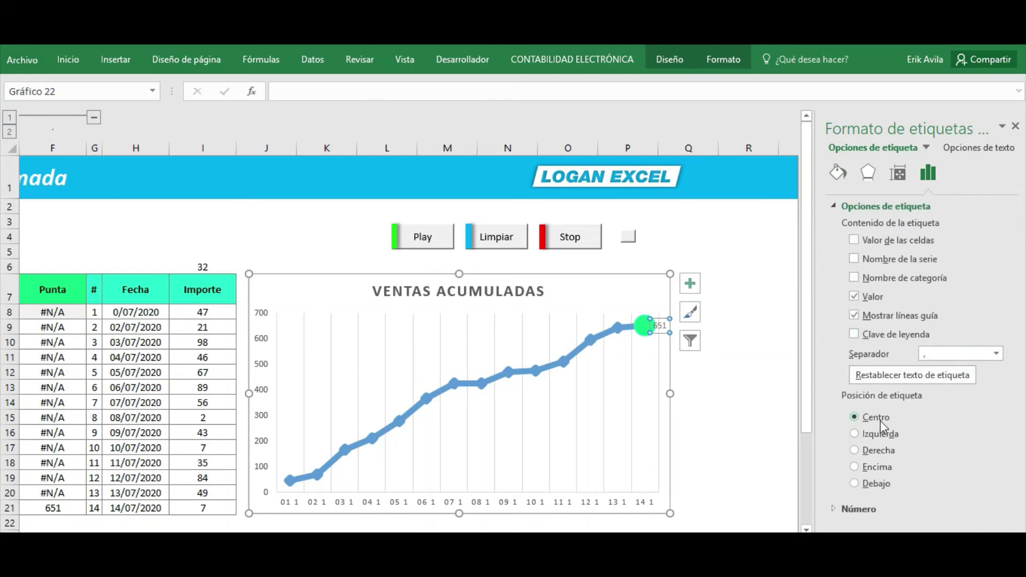
left_click(68, 59)
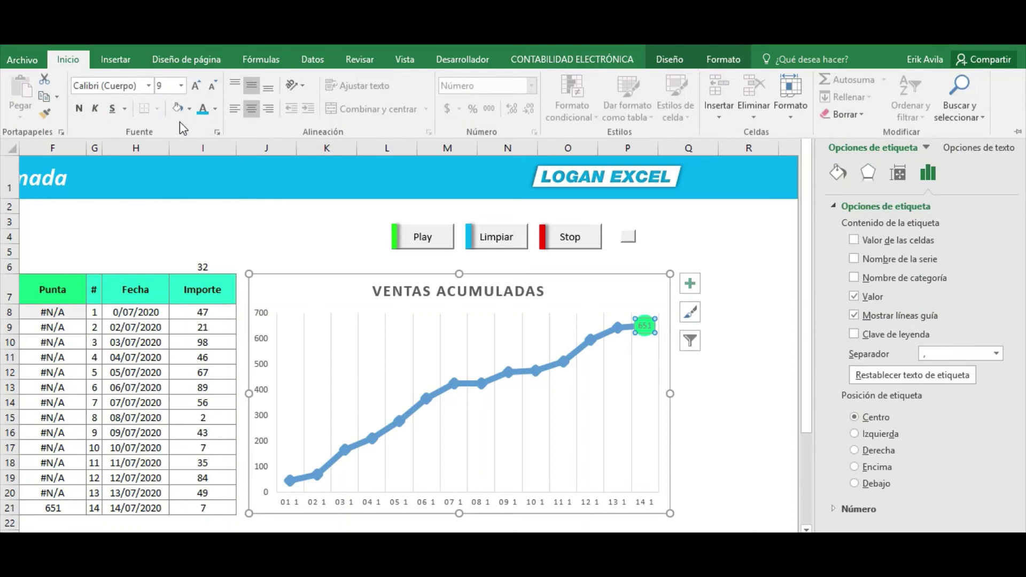
left_click(196, 86)
left_click(79, 110)
left_click(196, 87)
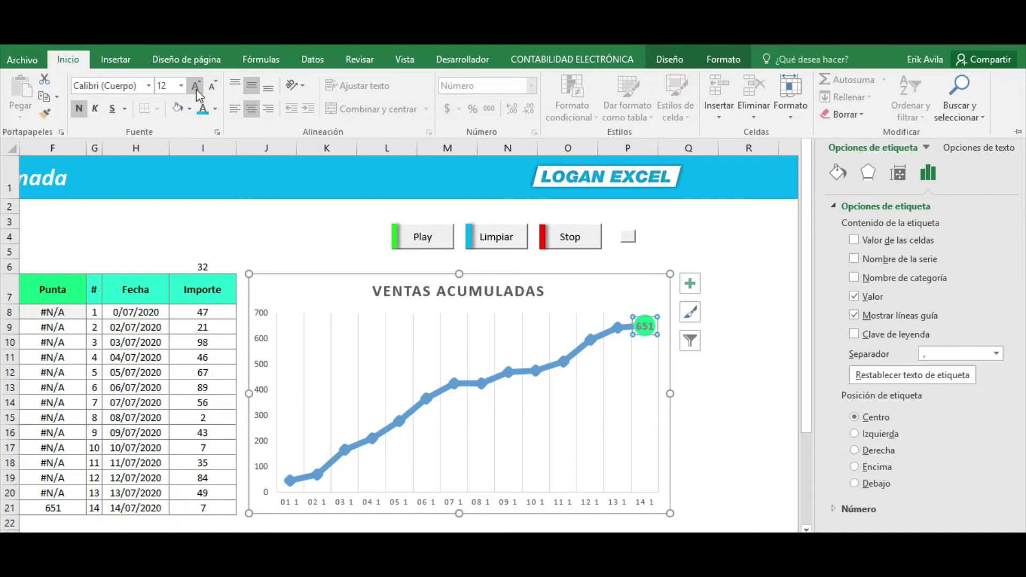
left_click(215, 109)
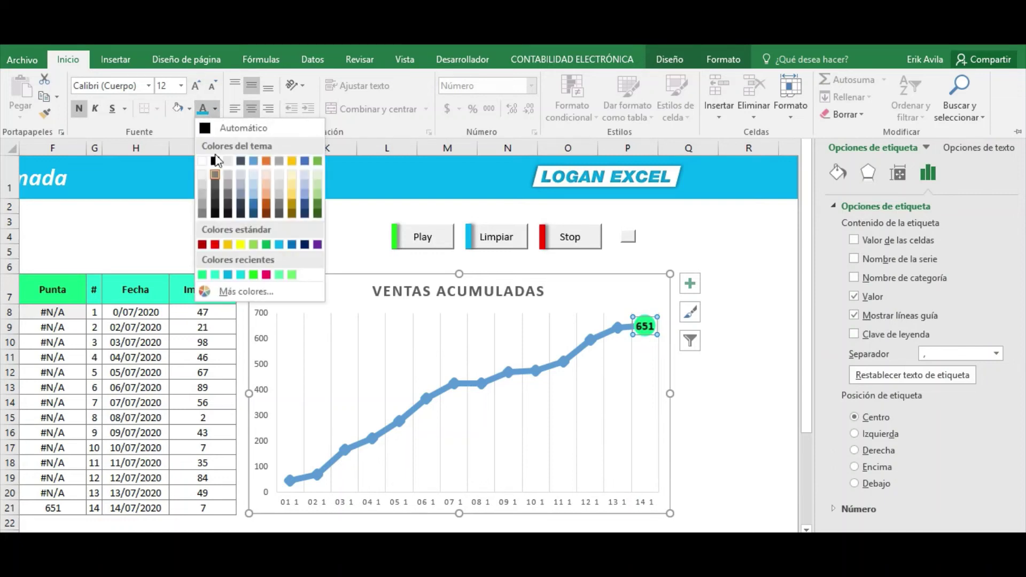
left_click(202, 160)
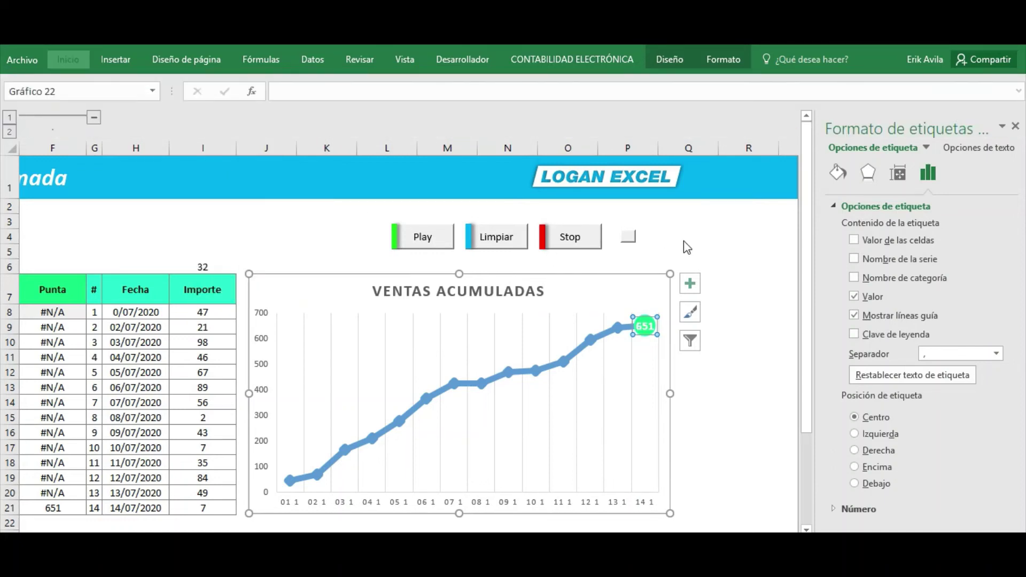
key("ctrl+F1")
scroll(708, 510, "left", 5)
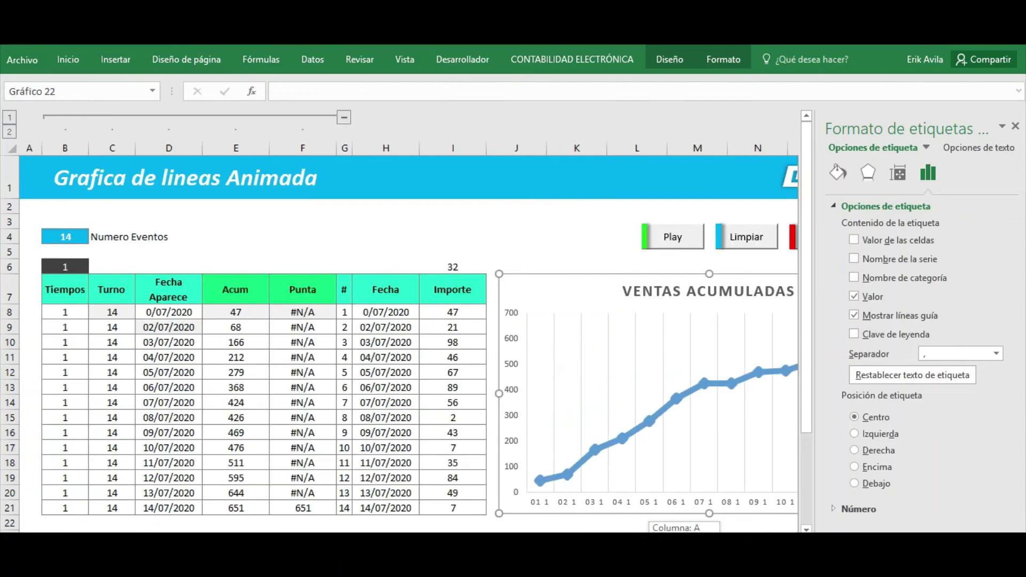
left_click(1017, 126)
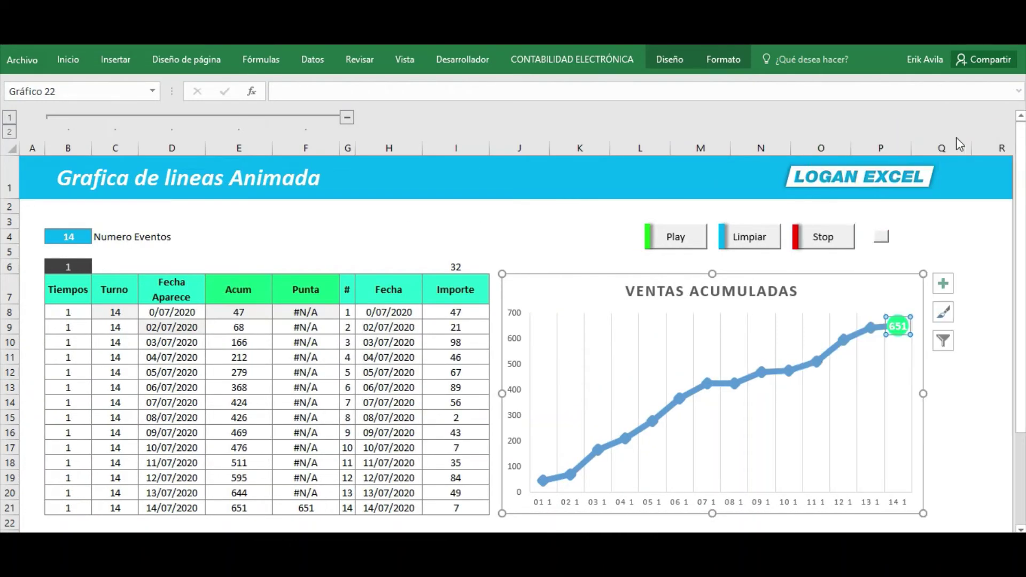
left_click(551, 237)
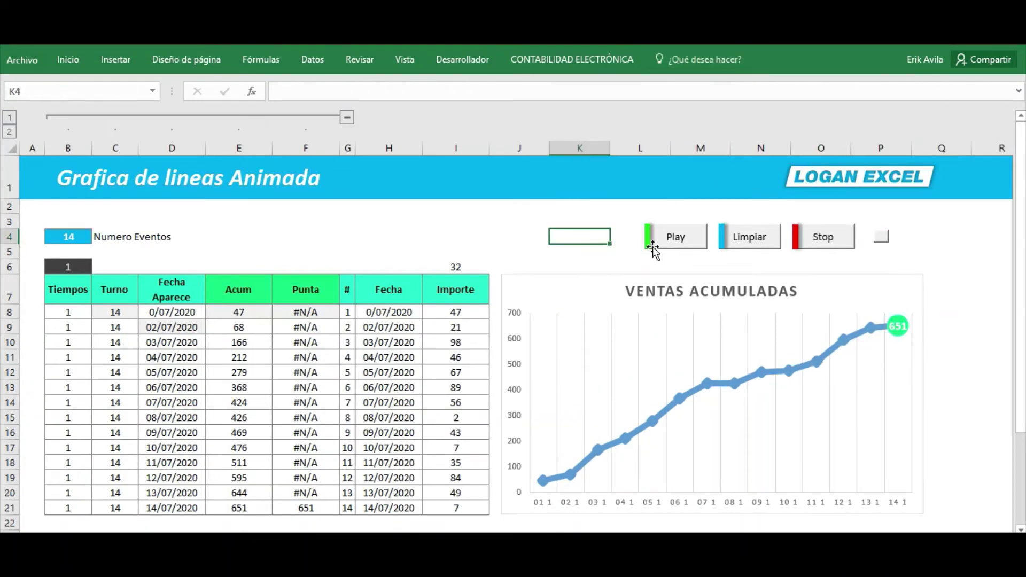
left_click(675, 244)
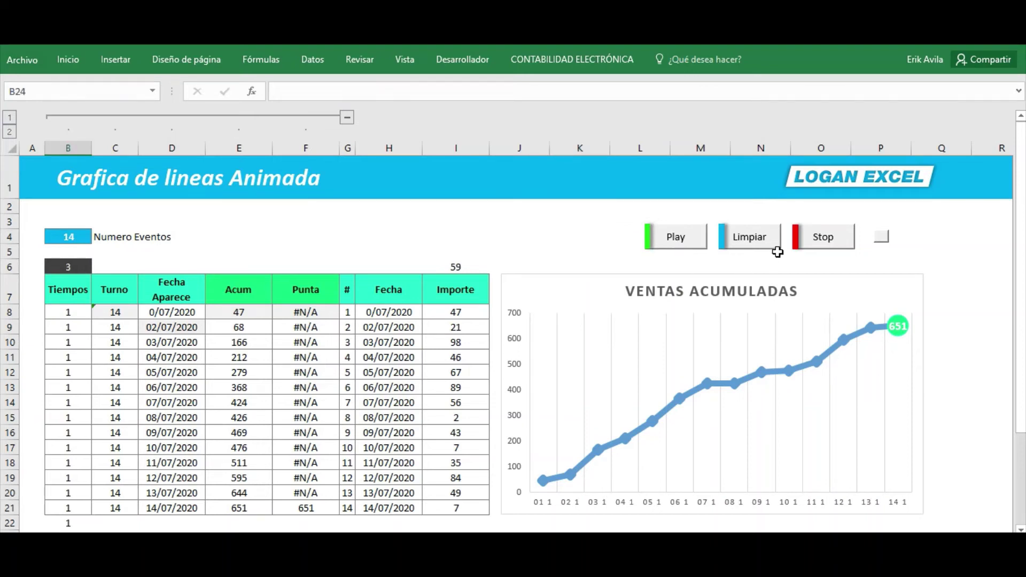
left_click(825, 240)
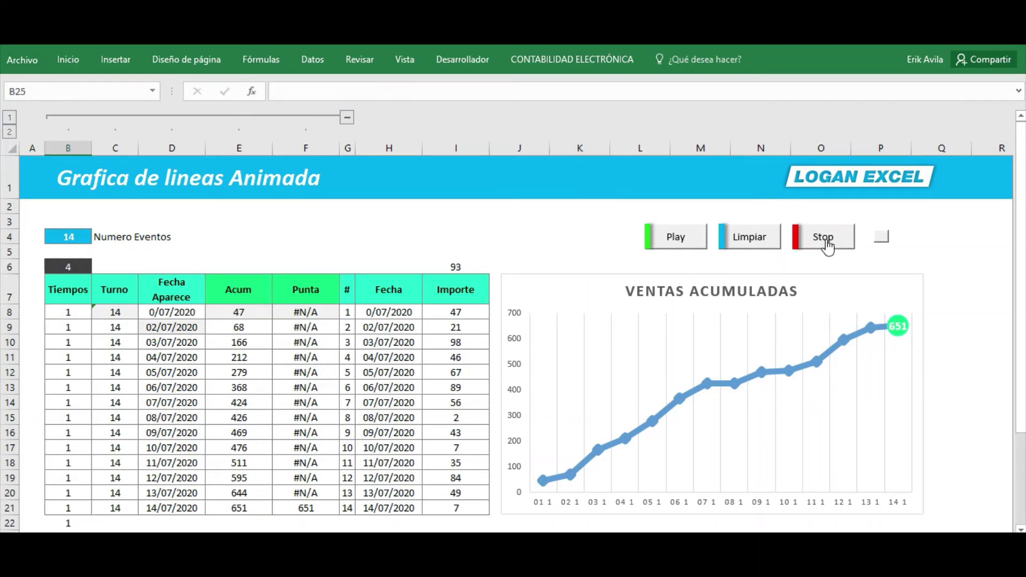
left_click(750, 243)
left_click(681, 243)
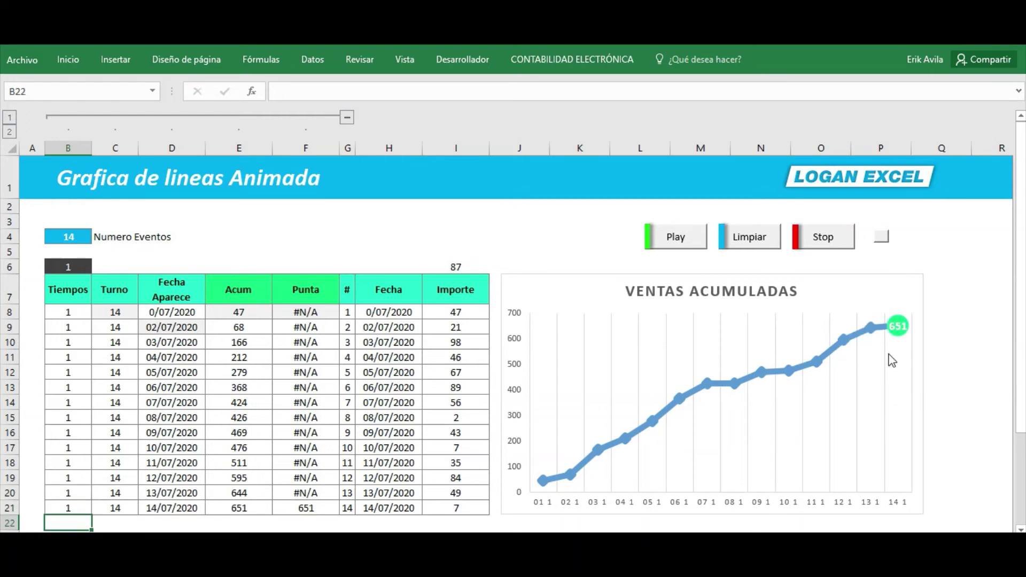
mouse_move(897, 325)
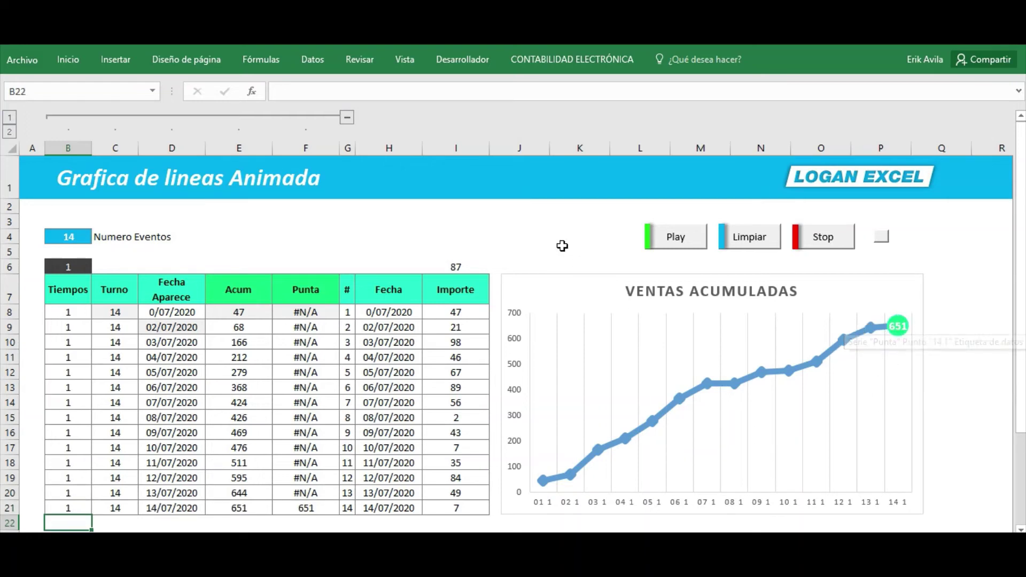
left_click(562, 245)
left_click(456, 221)
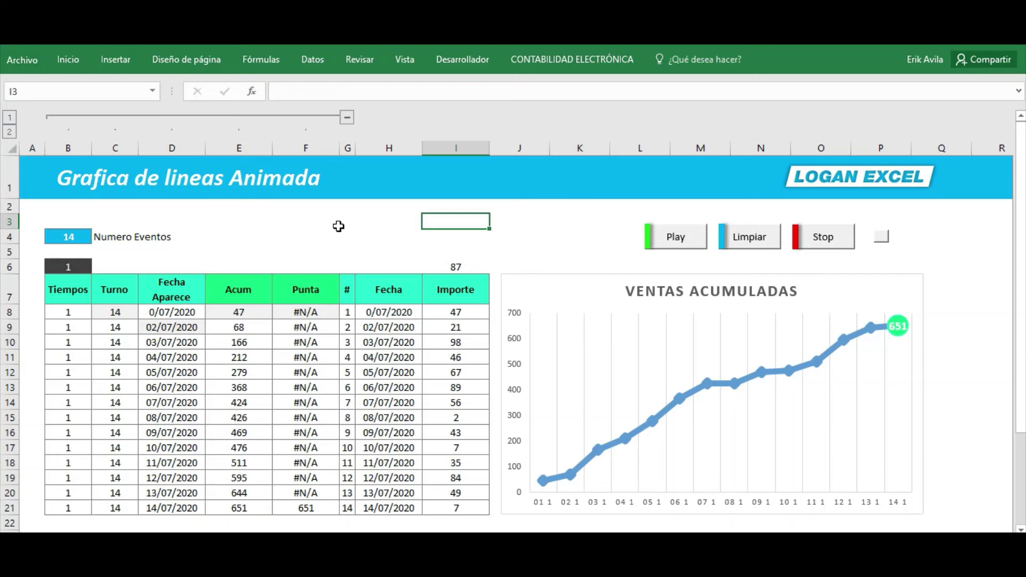
left_click(515, 208)
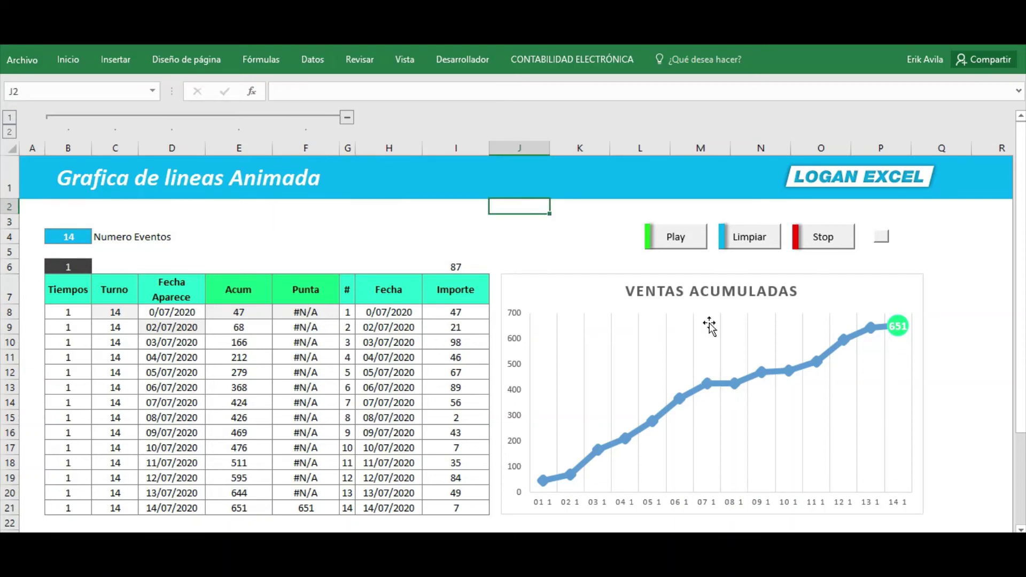
Step: Collapse helper columns B–F and reveal the green-gradient and grey star-marker chart versions
left_click(348, 118)
left_click(229, 247)
scroll(238, 233, "down", 1)
scroll(247, 235, "up", 1)
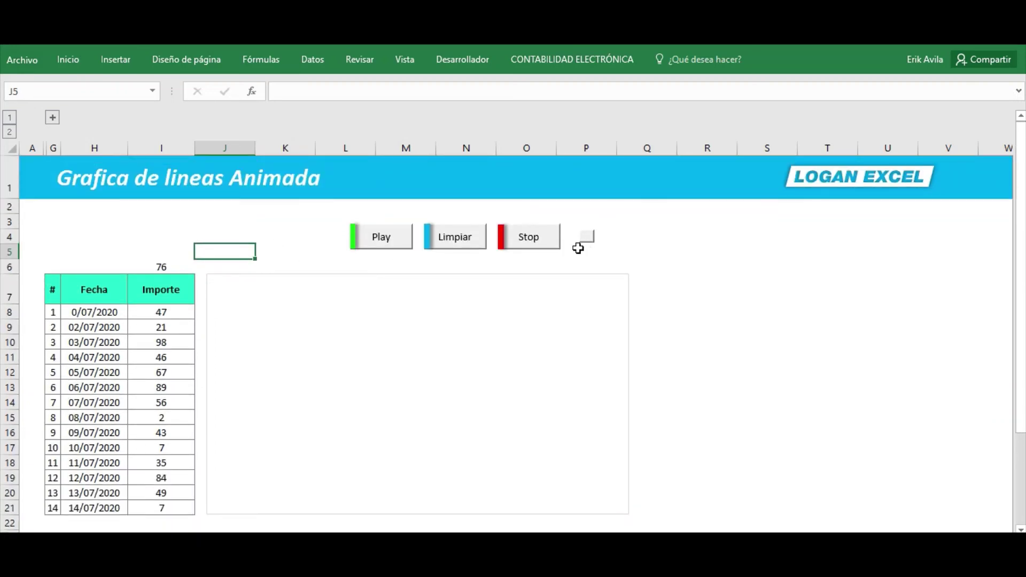
left_click(562, 276)
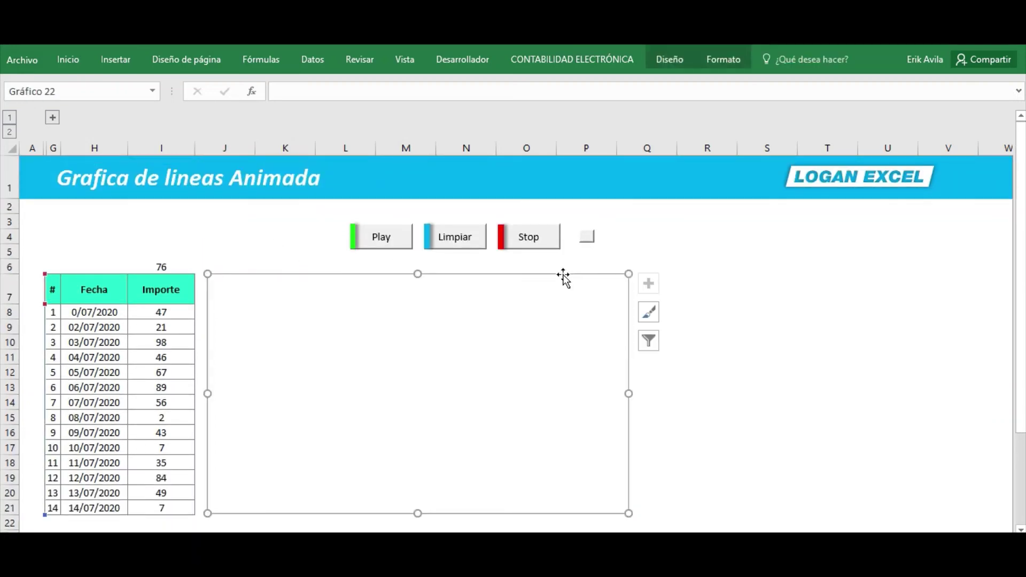
left_click(587, 237)
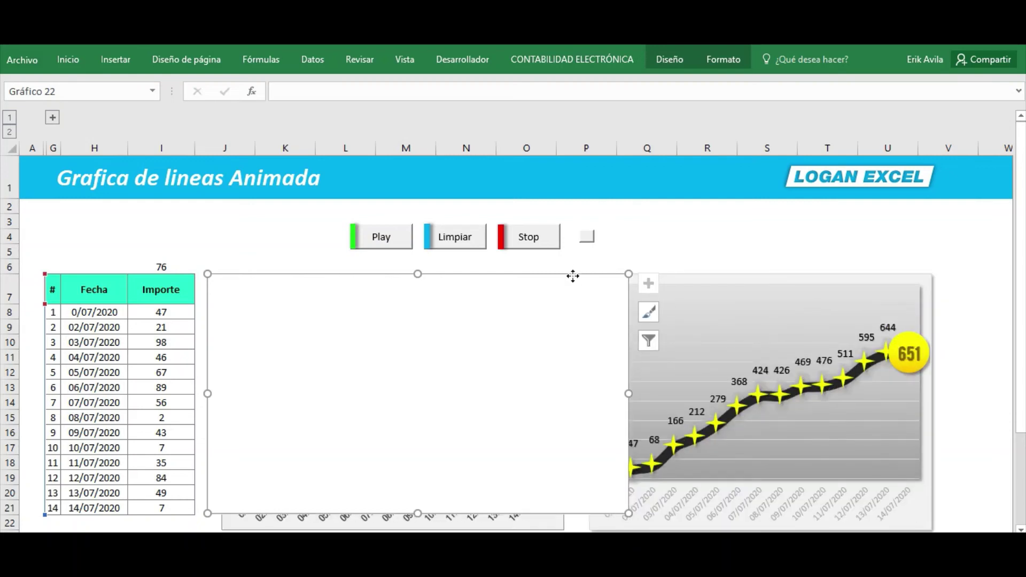
left_click(681, 235)
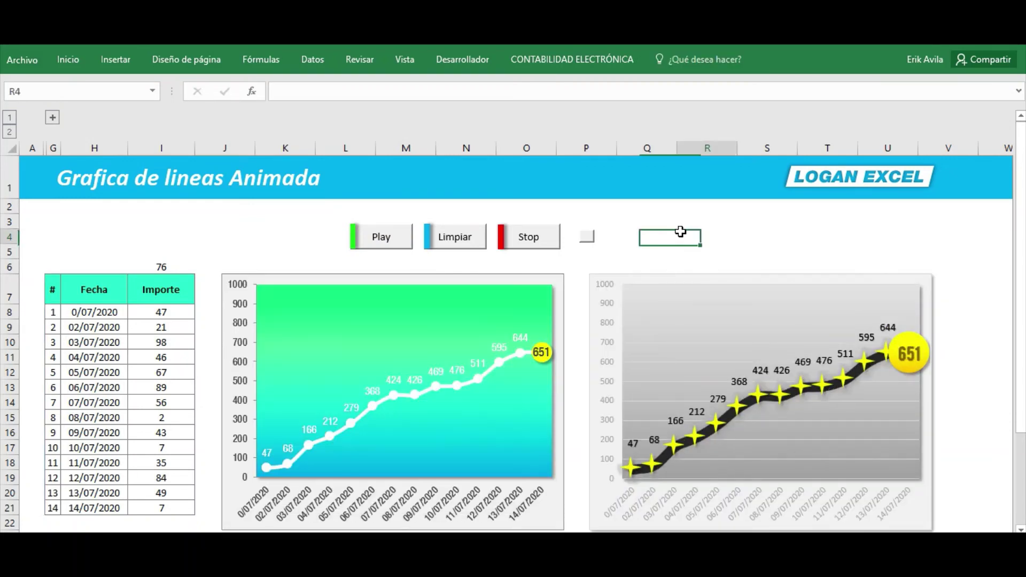
Step: Reset both styled charts to the first point 47 with Limpiar
scroll(481, 321, "down", 3)
scroll(321, 347, "down", 2)
left_click(187, 387)
left_click(289, 378)
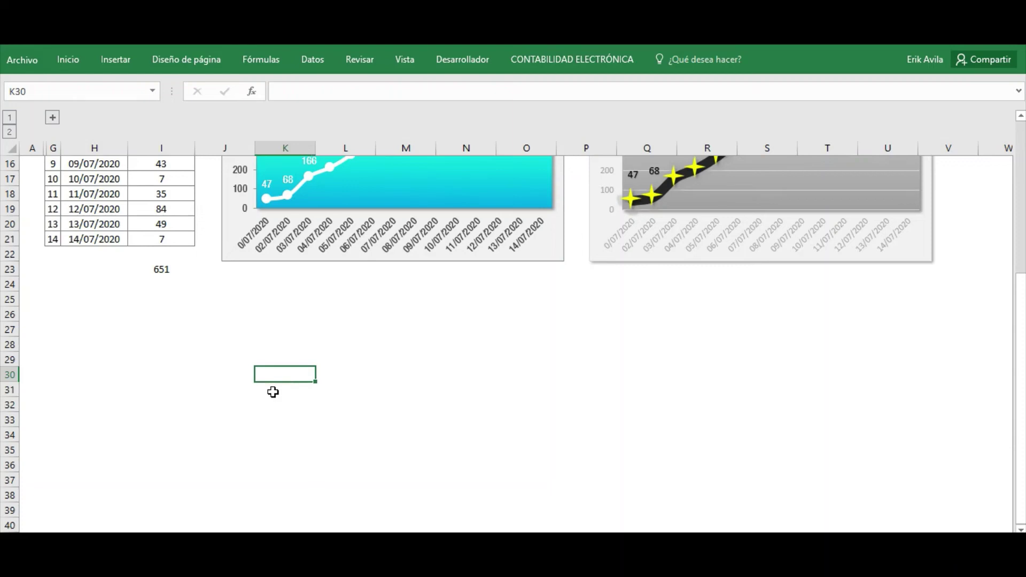
key("alt+F1")
scroll(329, 347, "up", 5)
left_click(701, 234)
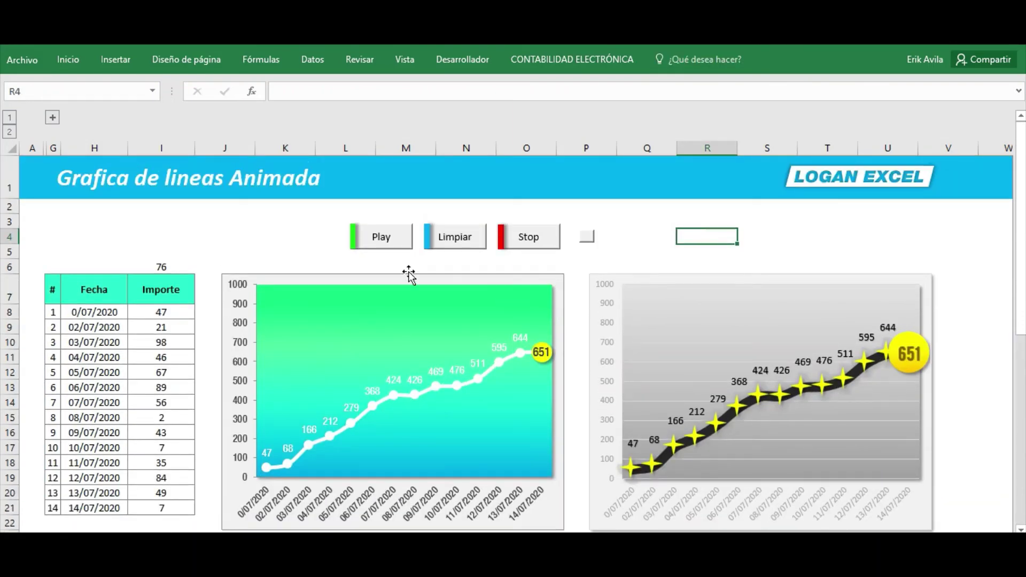
left_click(447, 237)
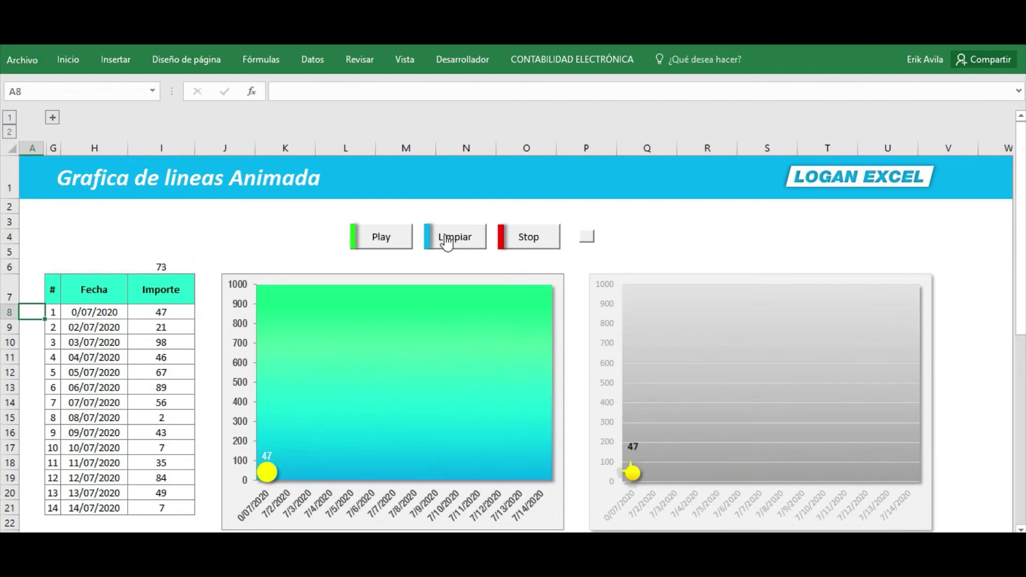
Step: Play the animation so both styled charts climb through all 14 points to 651
left_click(394, 242)
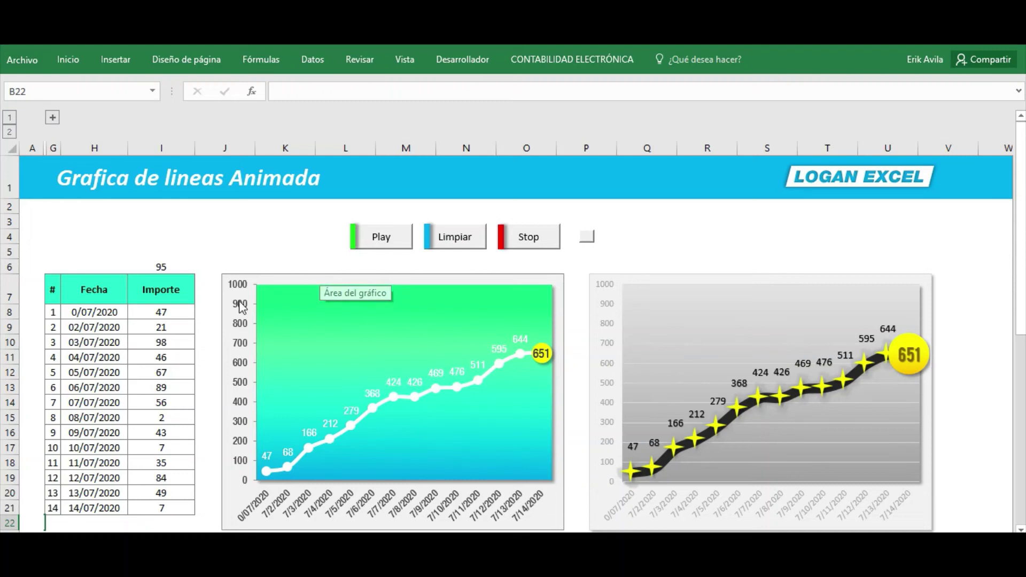
left_click(97, 313)
left_click(112, 359)
left_click_drag(96, 313, 109, 508)
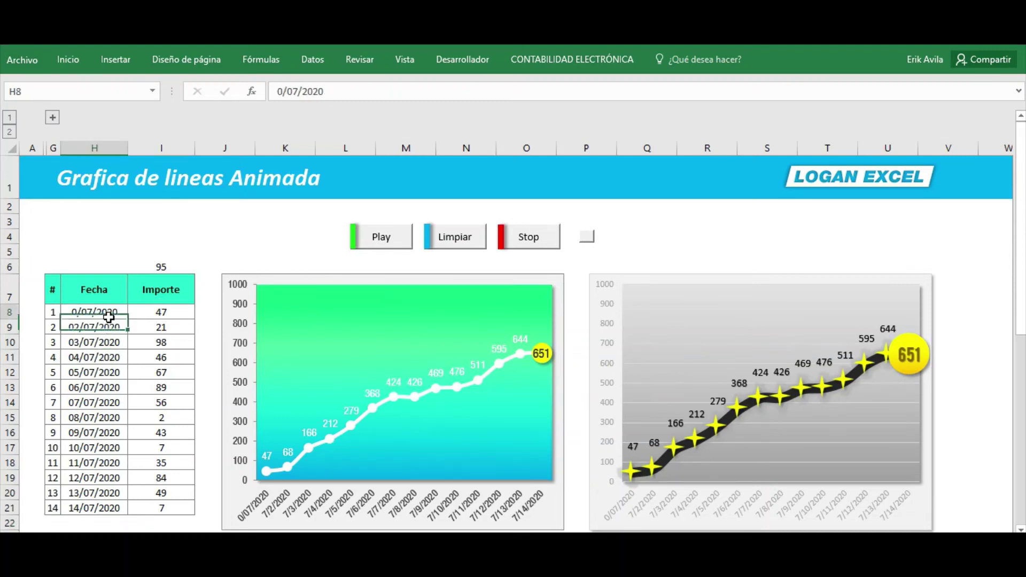
left_click(155, 357)
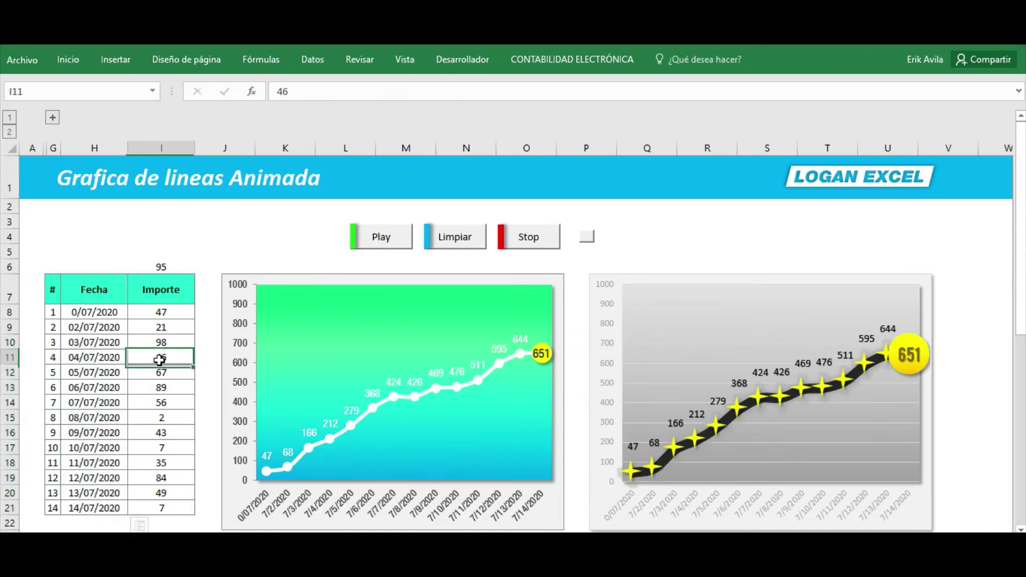
left_click_drag(133, 315, 158, 461)
left_click(163, 340)
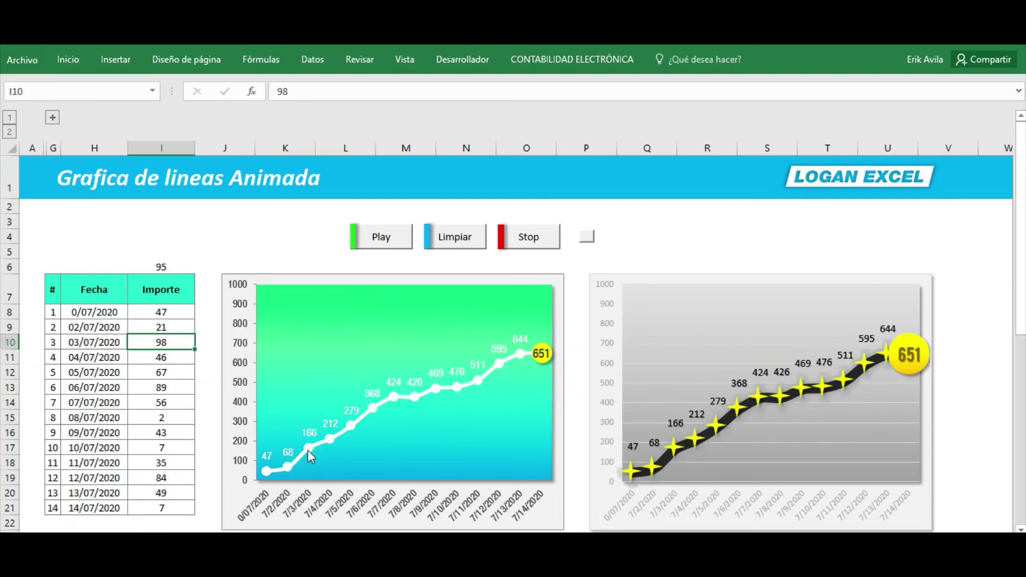
left_click(456, 243)
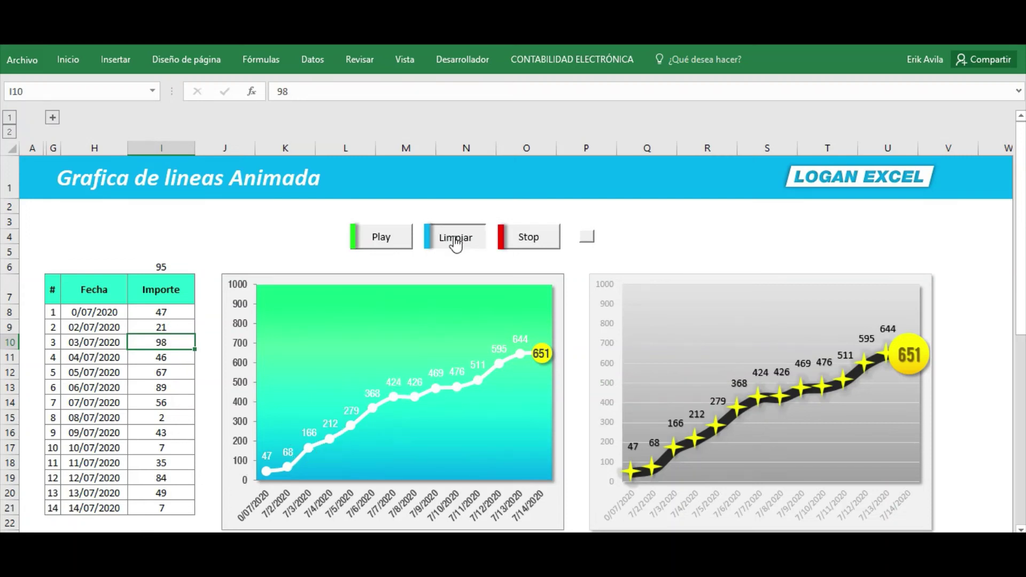
left_click(398, 247)
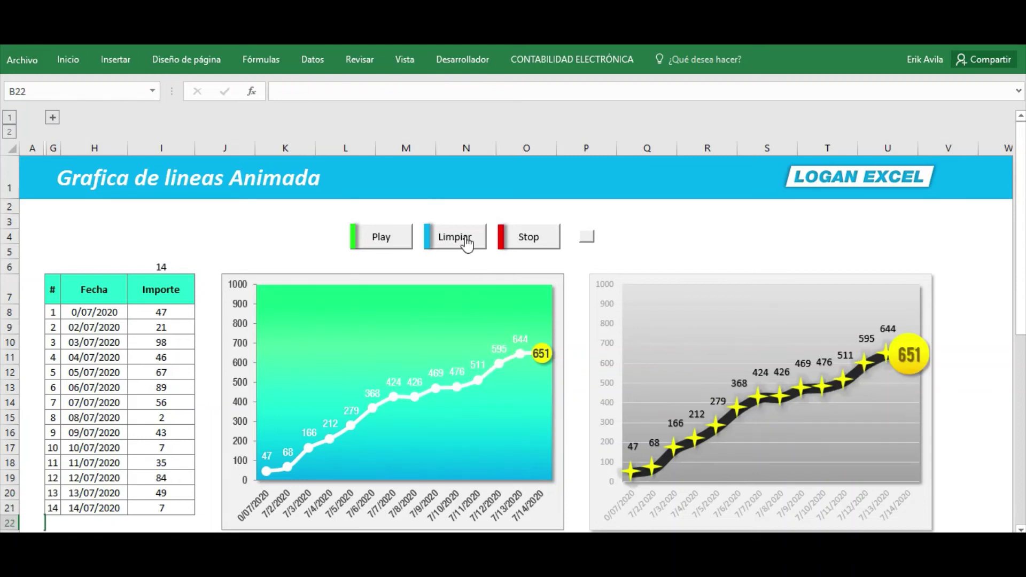
left_click(53, 118)
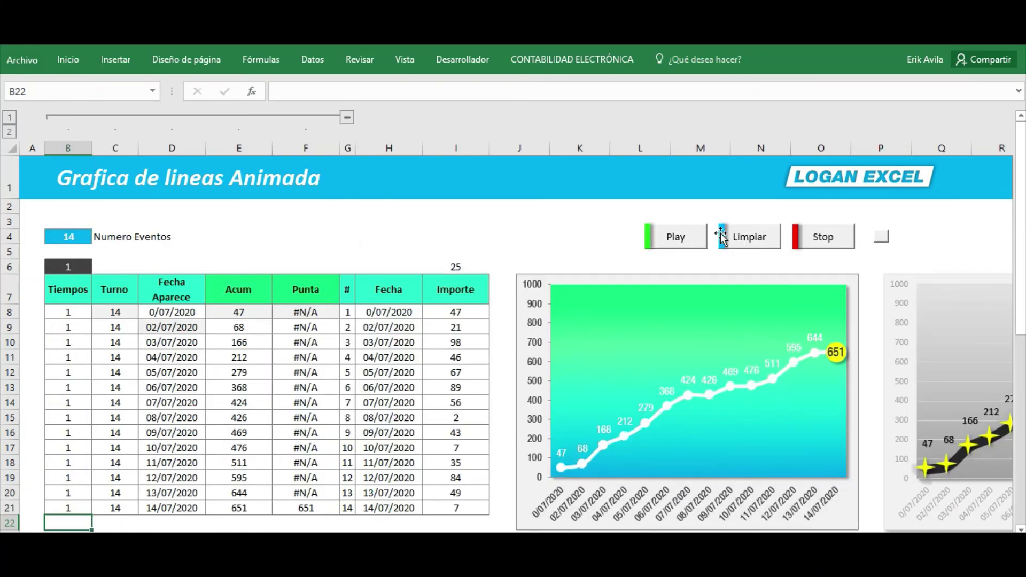
left_click(347, 118)
left_click(242, 219)
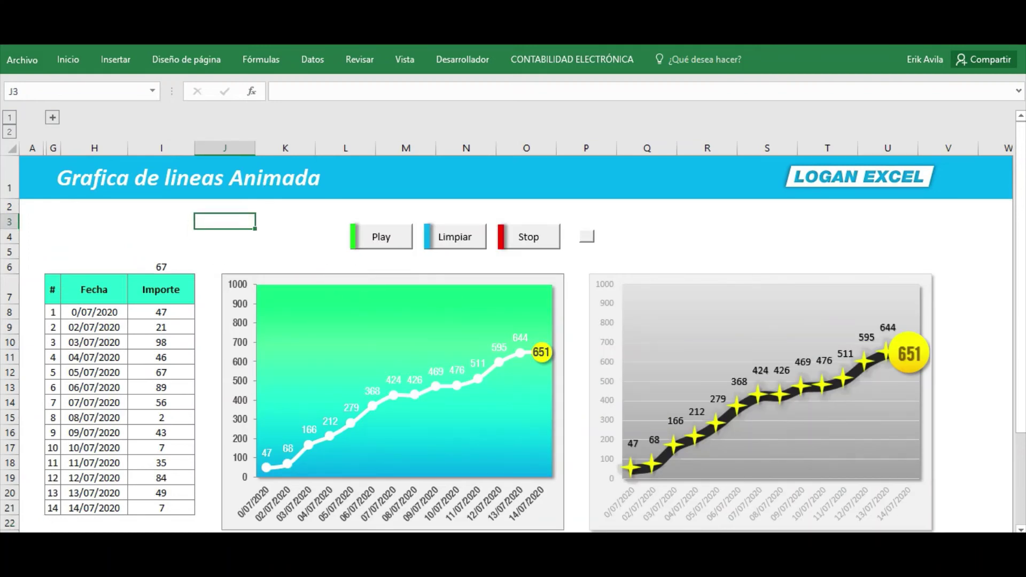
left_click(359, 497)
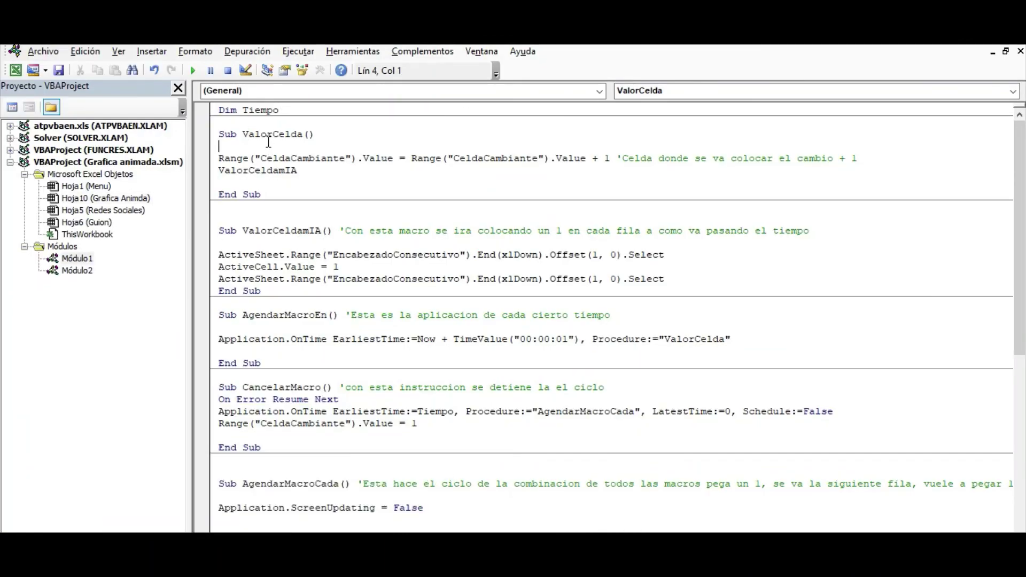
scroll(288, 199, "down", 4)
scroll(289, 203, "down", 3)
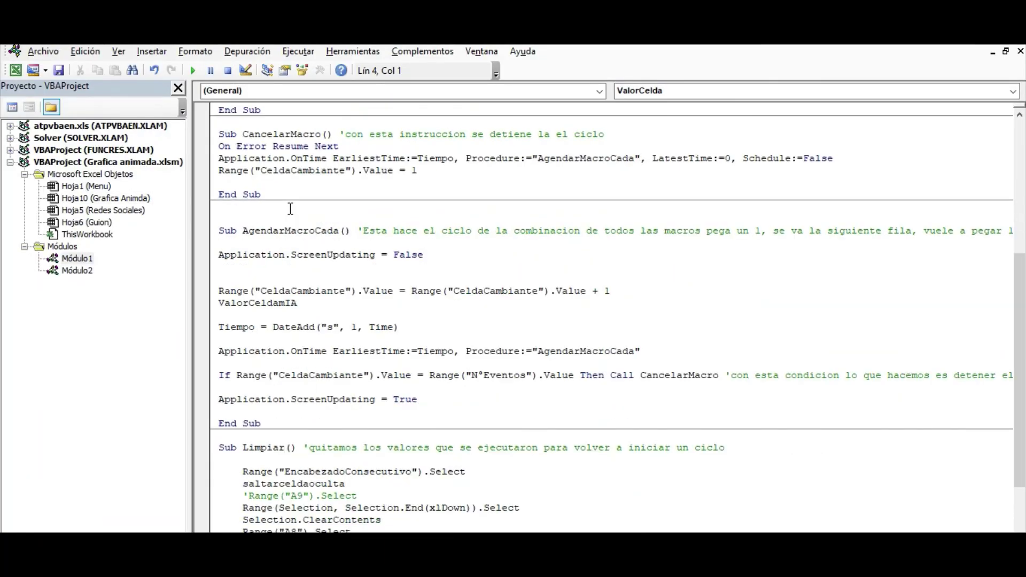
scroll(290, 206, "down", 2)
scroll(290, 208, "down", 1)
scroll(361, 418, "up", 1)
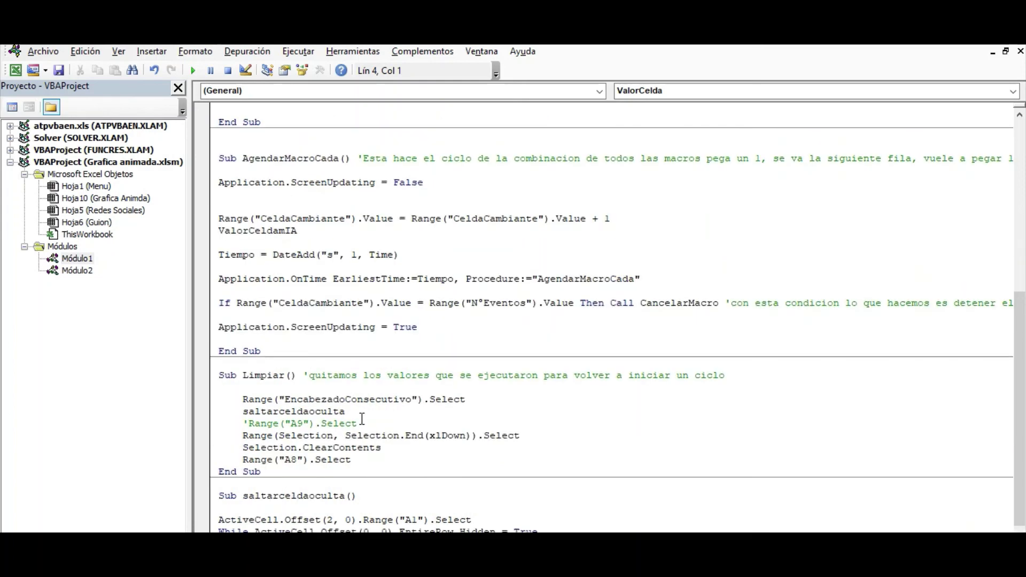
scroll(361, 419, "up", 2)
scroll(361, 418, "up", 2)
scroll(353, 390, "up", 4)
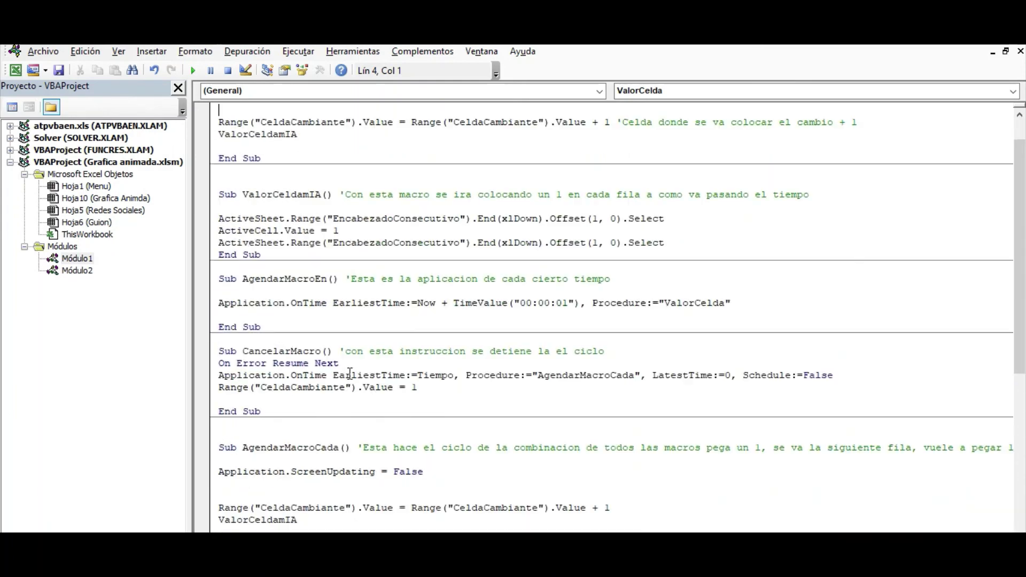
scroll(285, 208, "up", 1)
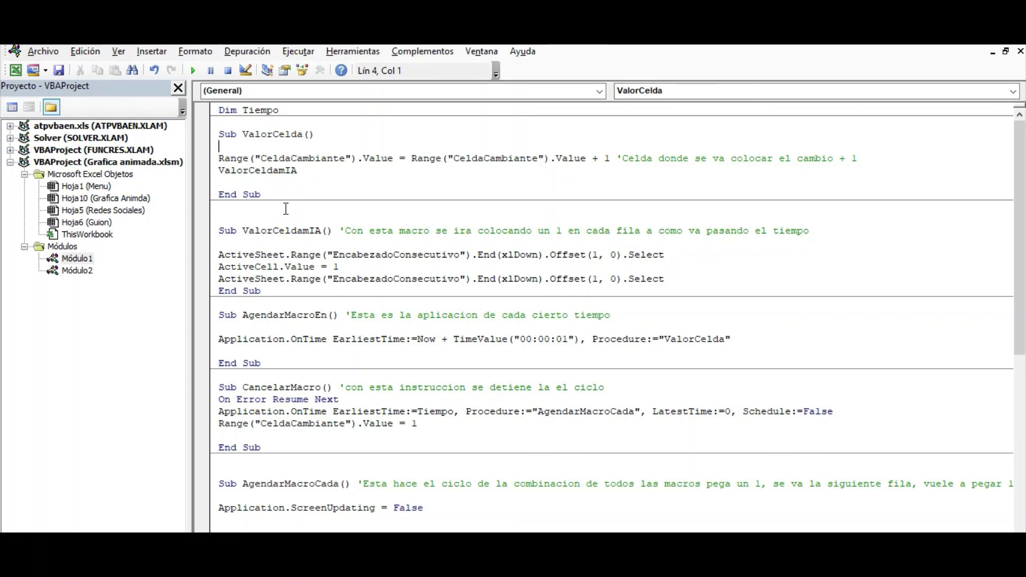
key("alt+F11")
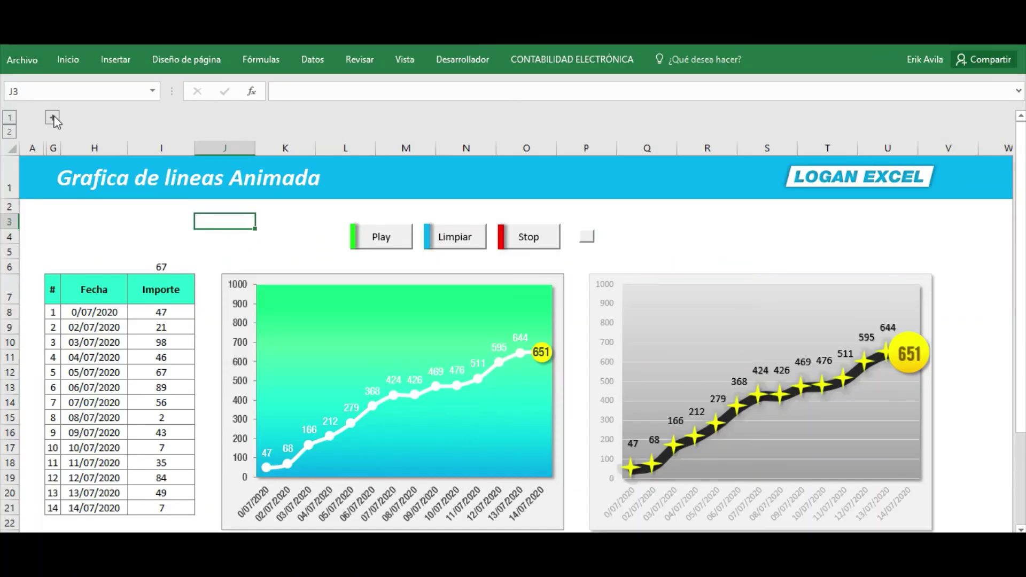
Step: Expand columns B–F, inspect the Tiempos, C8, Numero Eventos and E10 Acum formulas, then collapse them
left_click(52, 118)
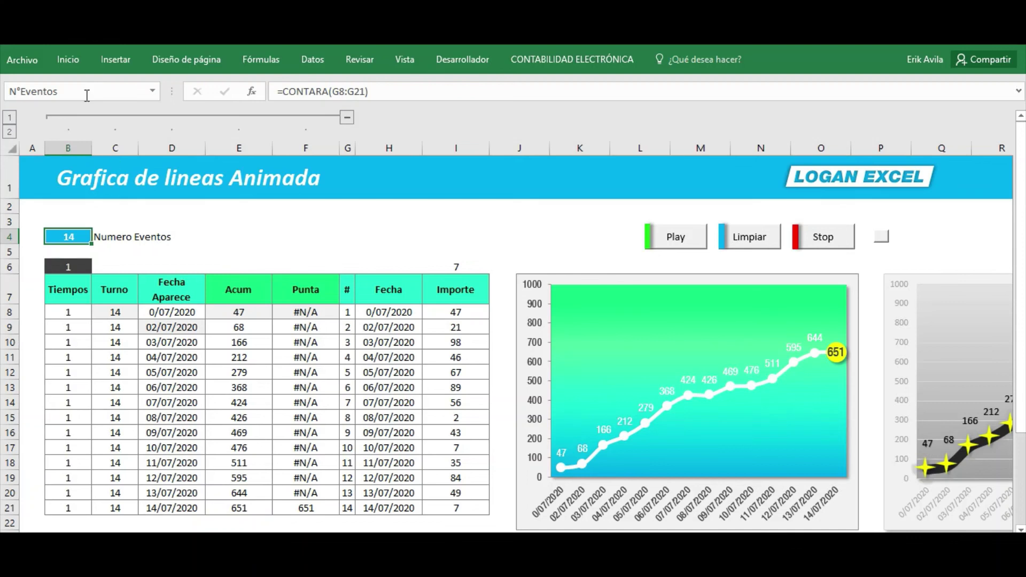
left_click(67, 289)
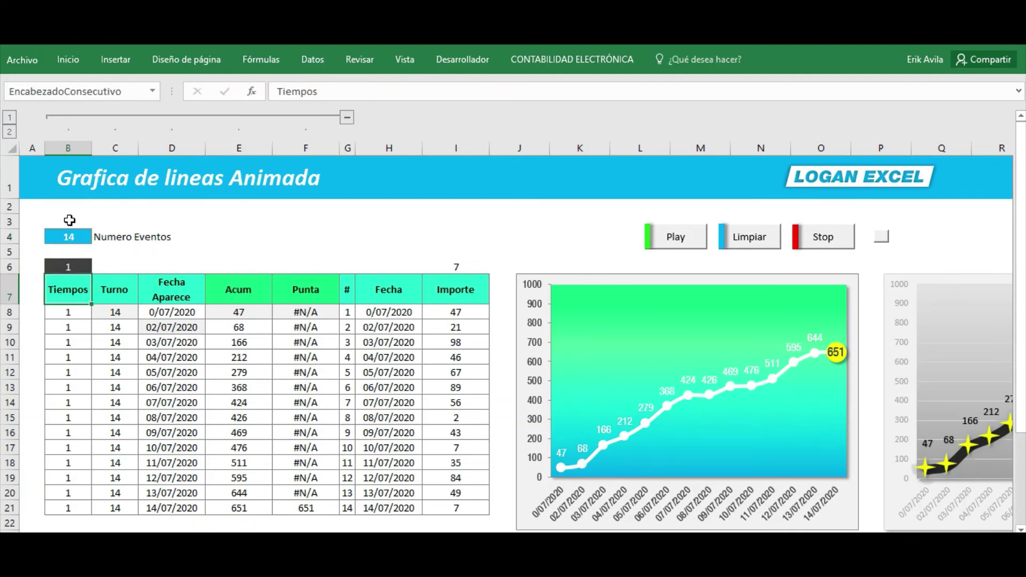
left_click(117, 310)
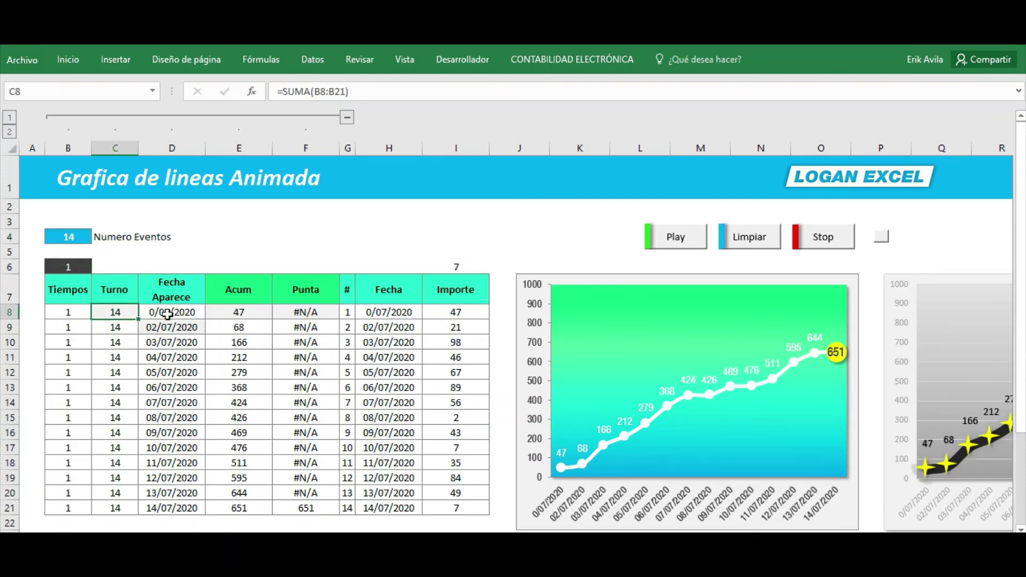
left_click(75, 245)
key("Right")
left_click(247, 340)
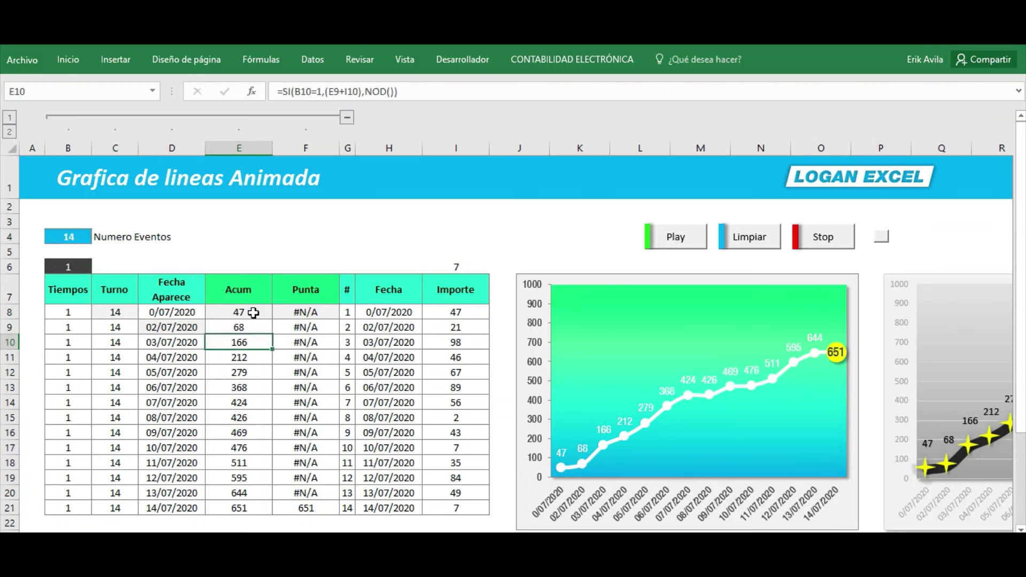
left_click(241, 293)
left_click(347, 117)
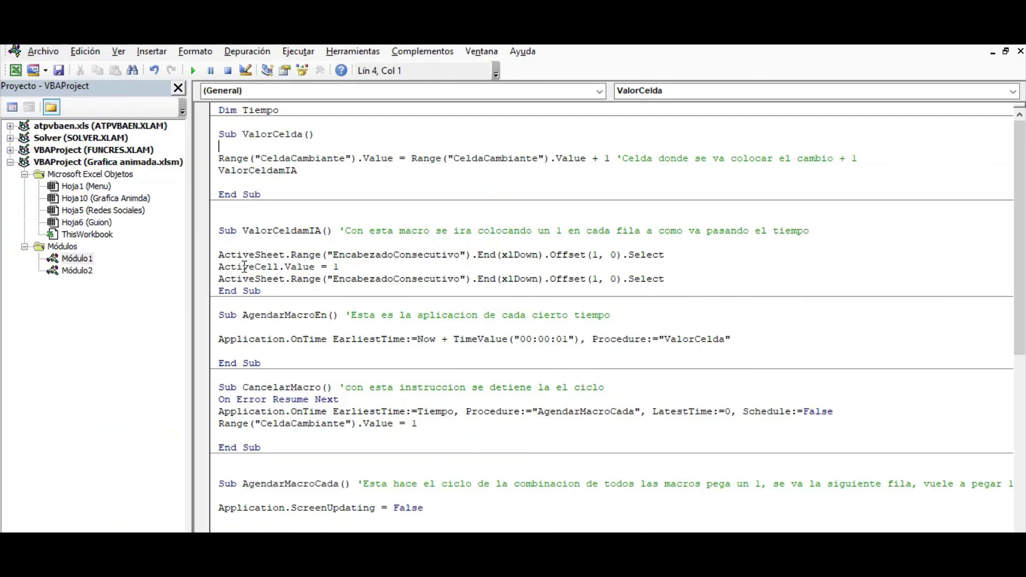
Step: Open Módulo1 in the VBA editor and scroll through the macro code
key("alt+F11")
scroll(328, 242, "down", 4)
scroll(329, 246, "down", 6)
scroll(331, 251, "up", 5)
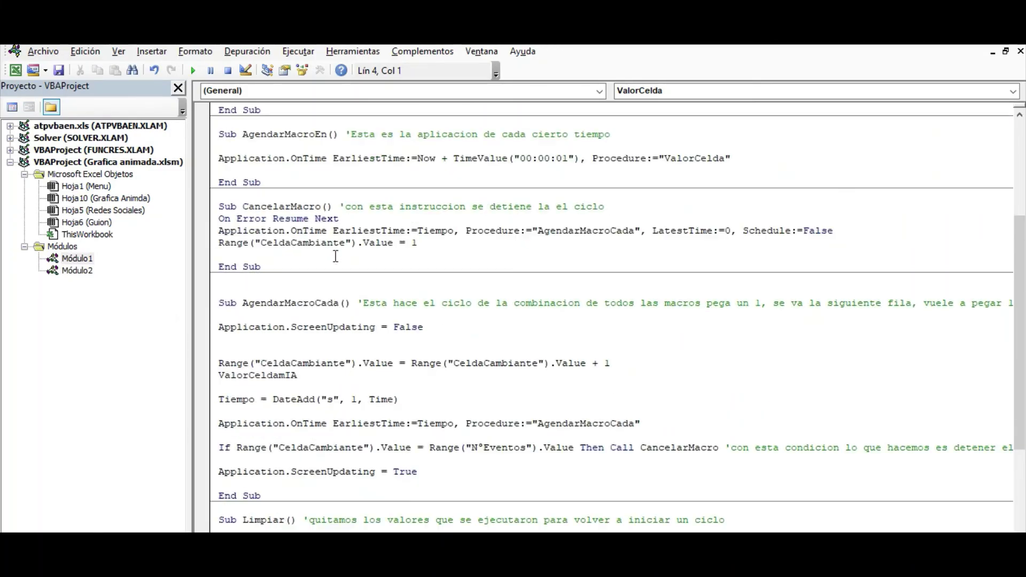
scroll(337, 261, "up", 5)
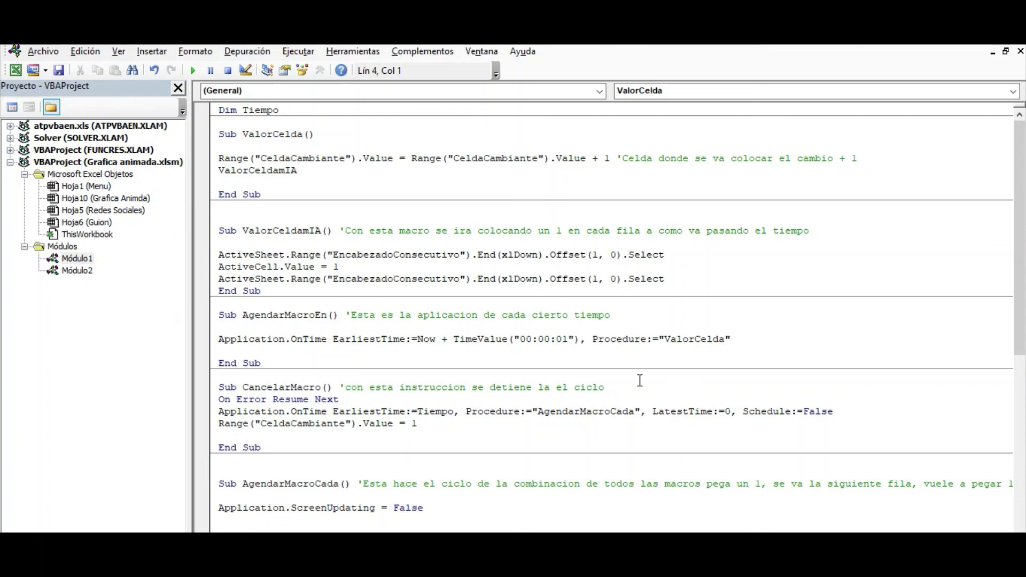
Step: Check the seconds digit of TimeValue("00:00:01") without changing it, then return to Excel
left_click(561, 340)
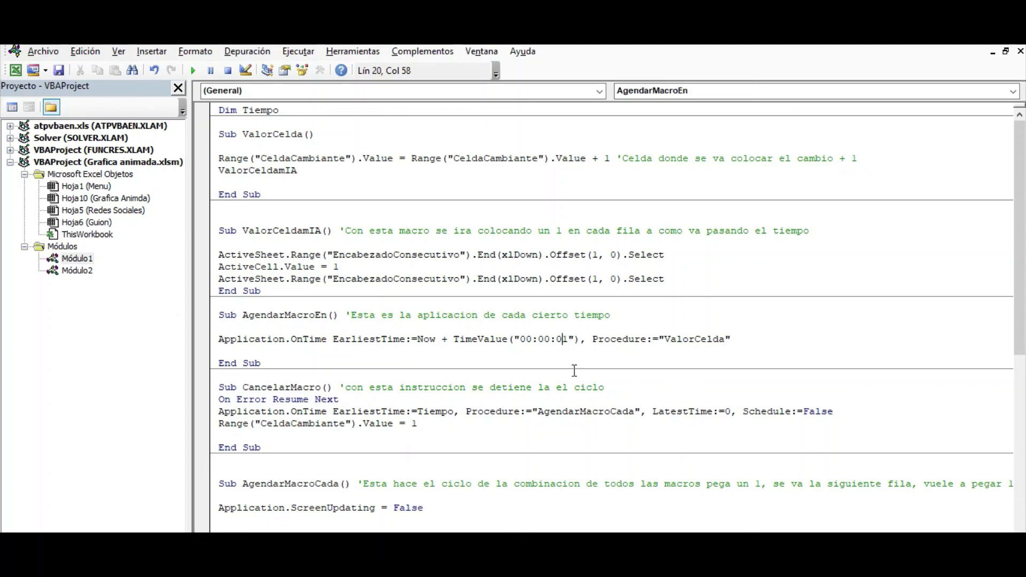
left_click_drag(560, 340, 567, 340)
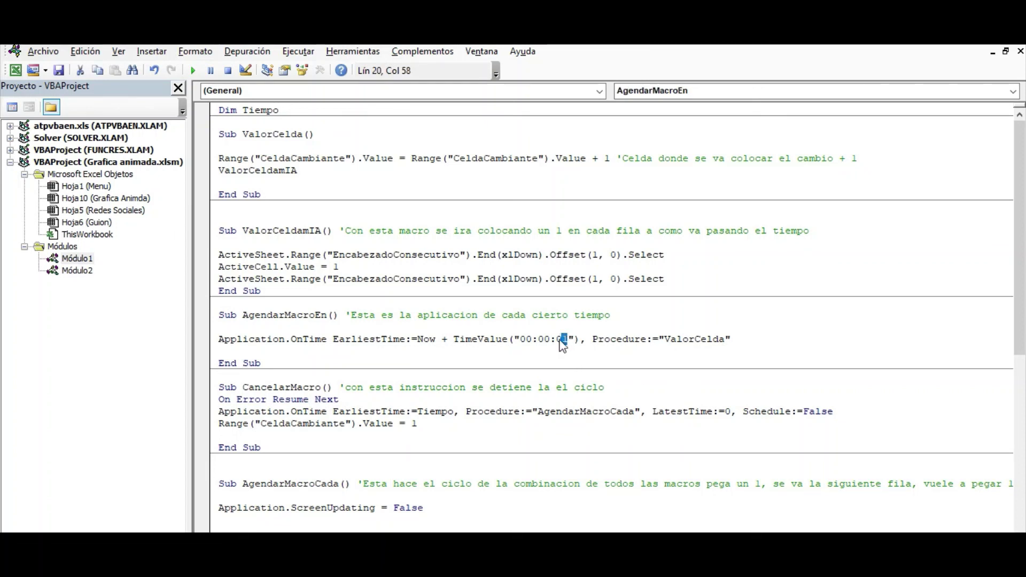
left_click(509, 315)
key("alt+F11")
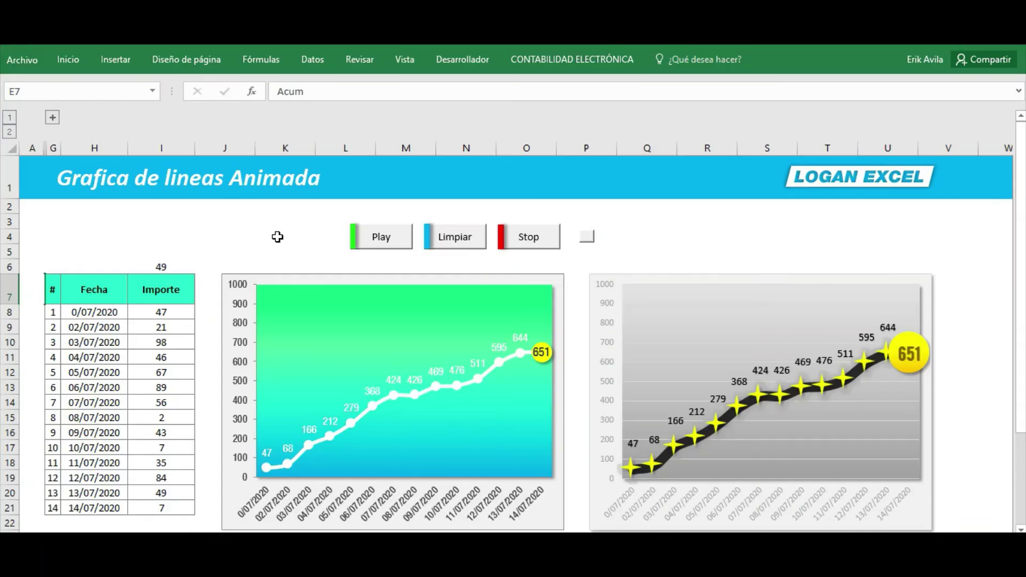
Step: Play, clear with Limpiar, and replay the accumulated-sales animation from 47 up to 651
left_click(277, 237)
scroll(288, 236, "down", 1)
scroll(321, 246, "up", 1)
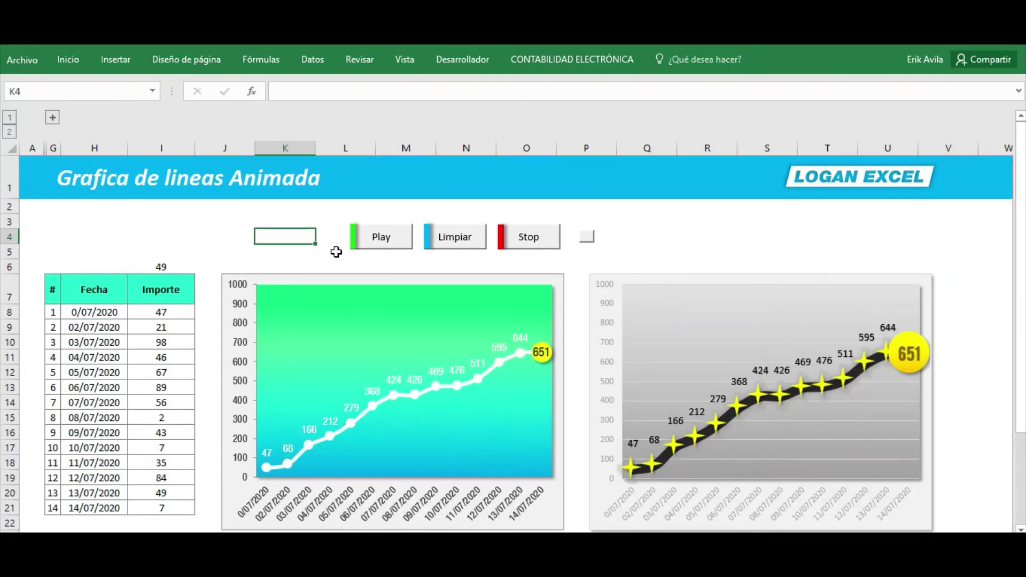
left_click(378, 247)
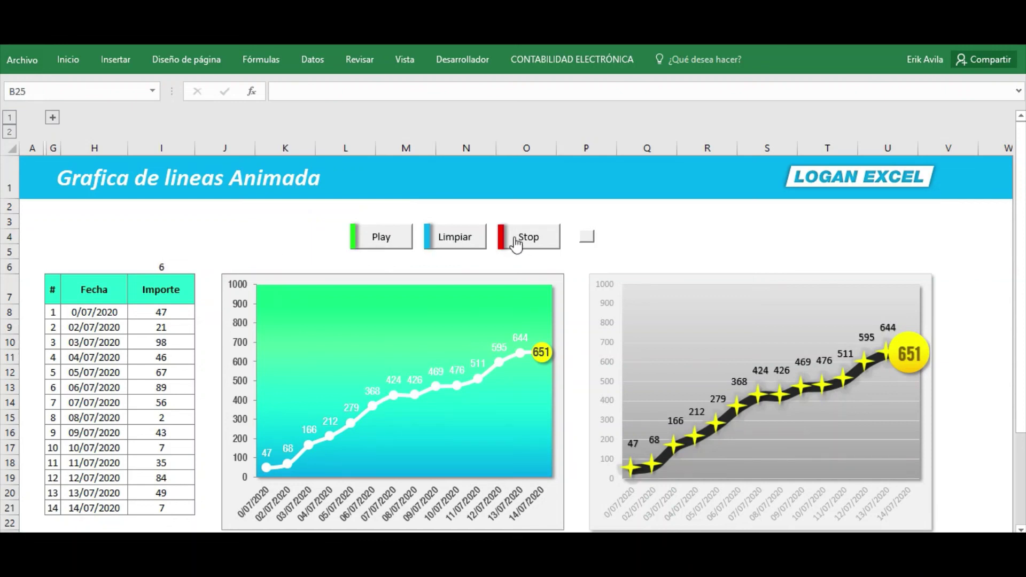
left_click(450, 243)
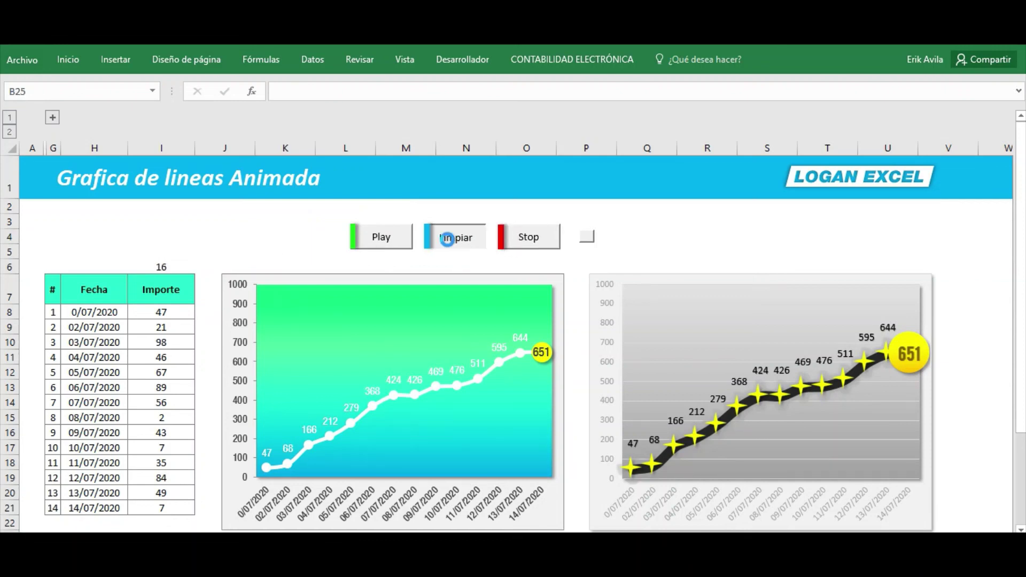
left_click(385, 246)
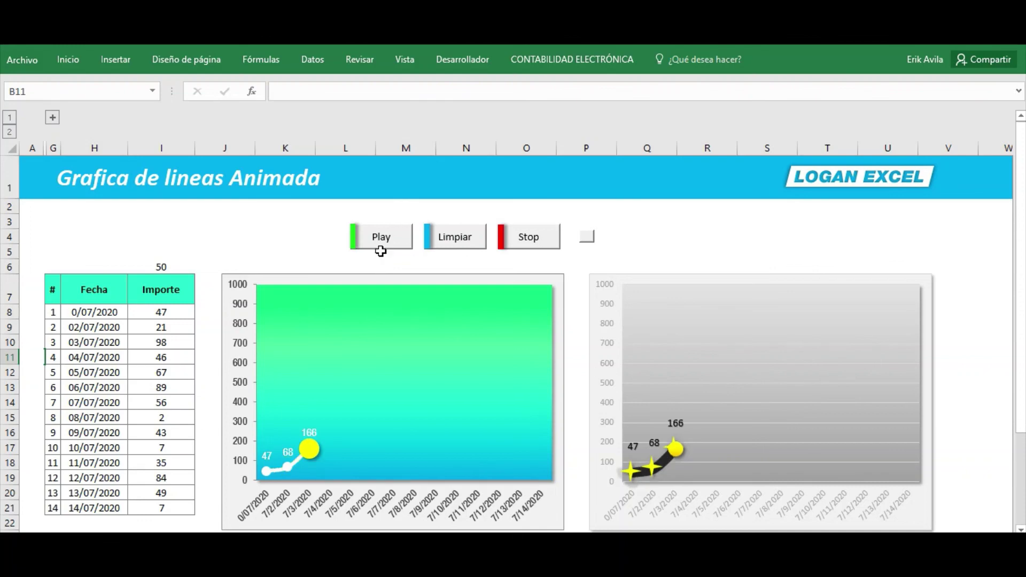
scroll(381, 255, "down", 1)
scroll(382, 255, "up", 1)
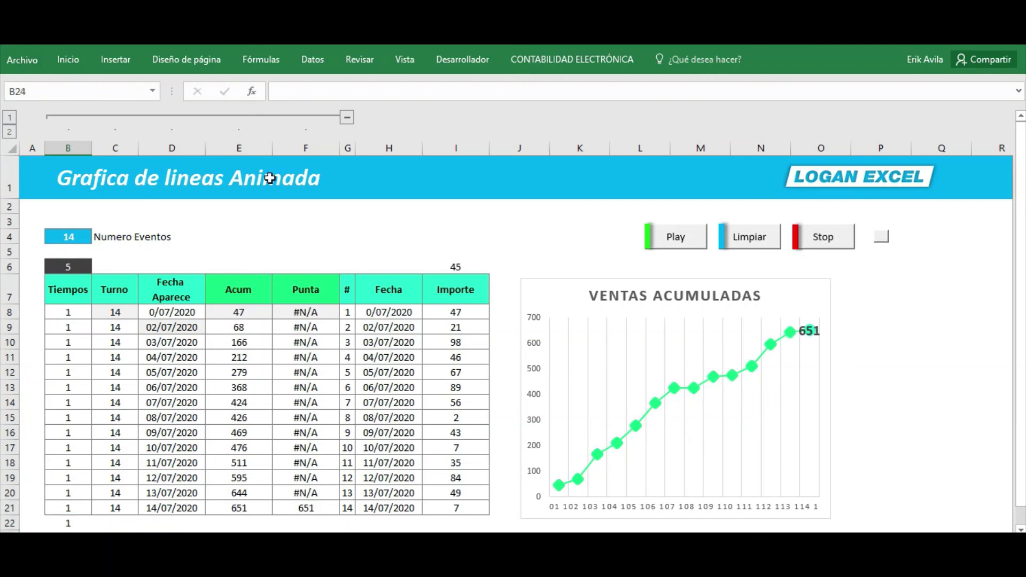
Step: Collapse the data columns and demo Limpiar, Stop and Play on both gradient charts
left_click(347, 118)
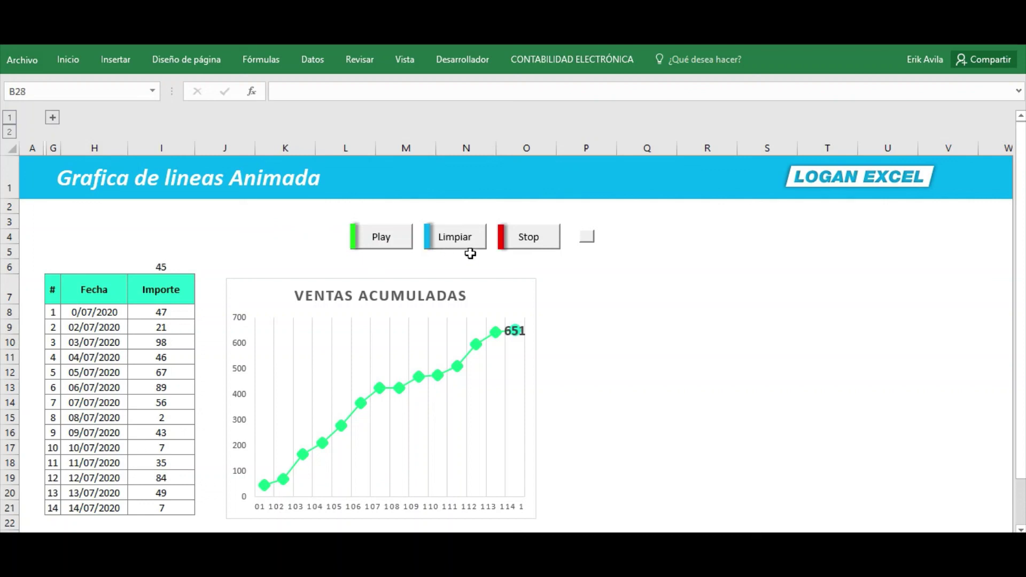
left_click(467, 246)
left_click(283, 220)
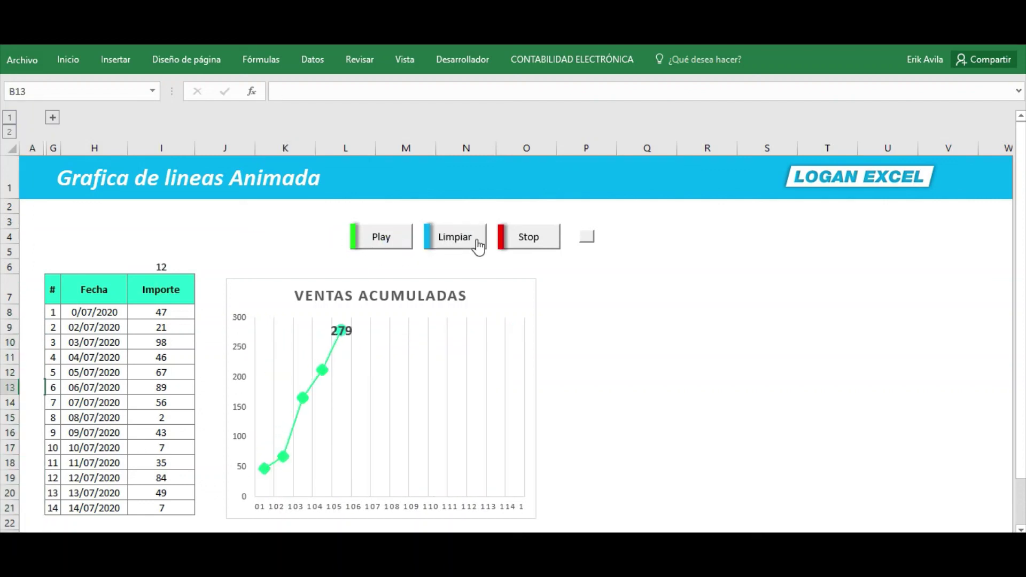
left_click(515, 245)
left_click(458, 244)
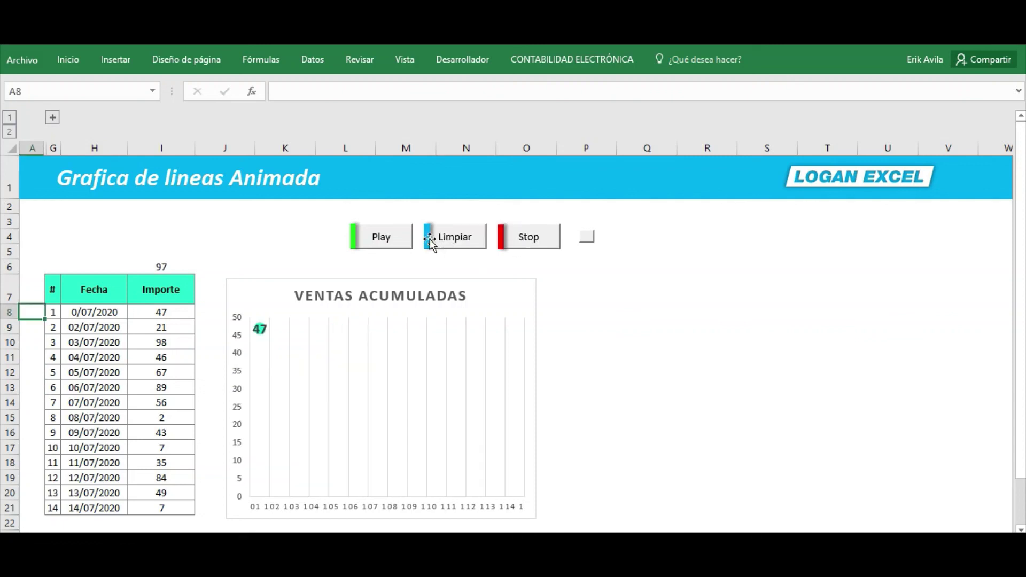
left_click(593, 246)
left_click(299, 220)
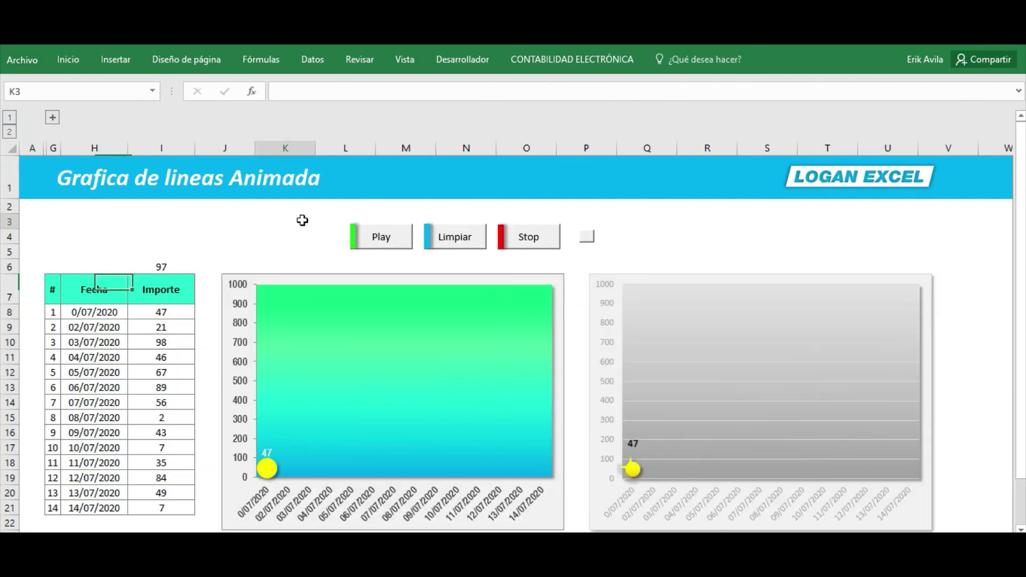
left_click(390, 241)
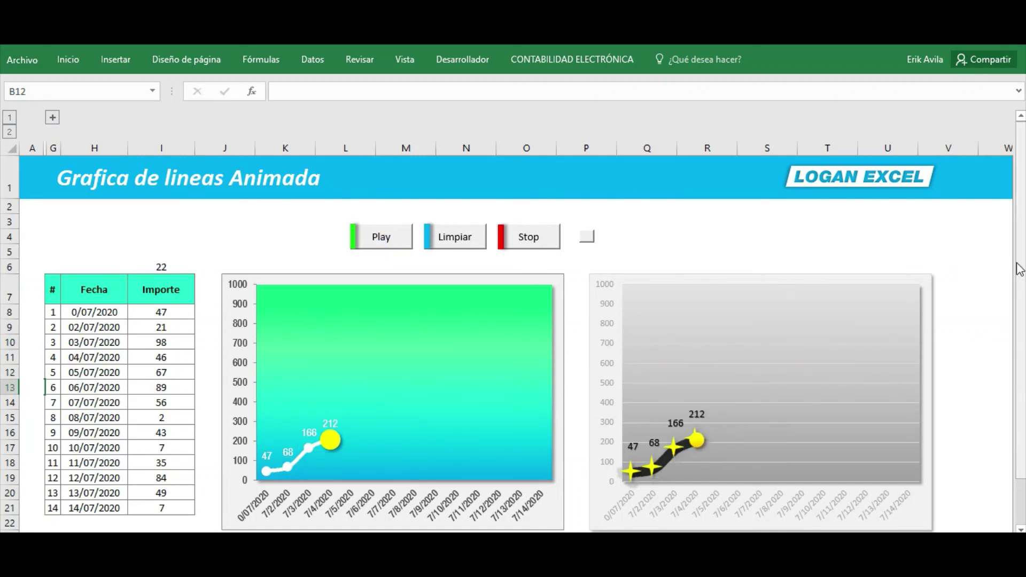
Step: Switch to the Redes Sociales sheet and scroll through its video thumbnails
left_click(476, 214)
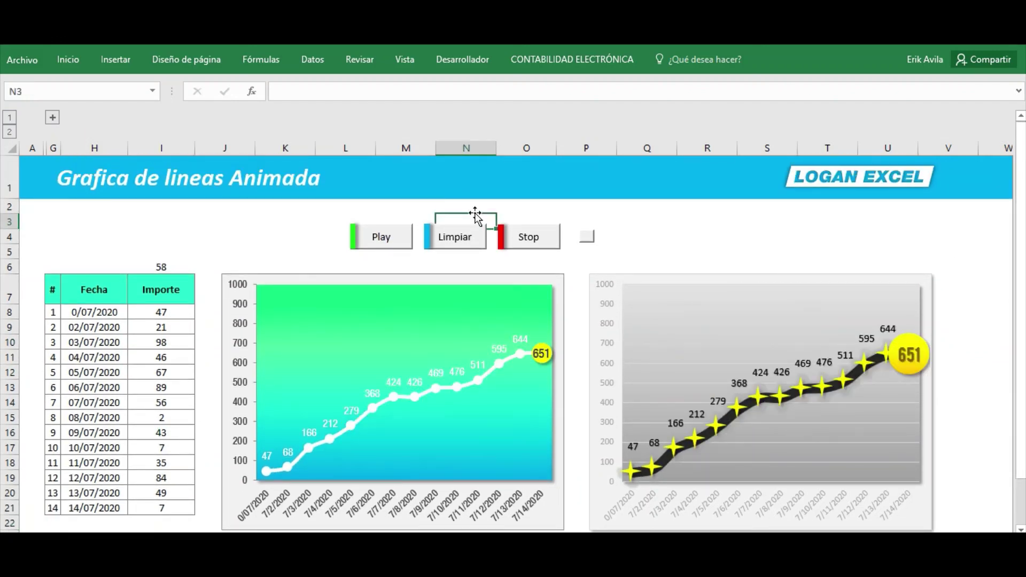
scroll(474, 212, "up", 2)
scroll(475, 216, "up", 2)
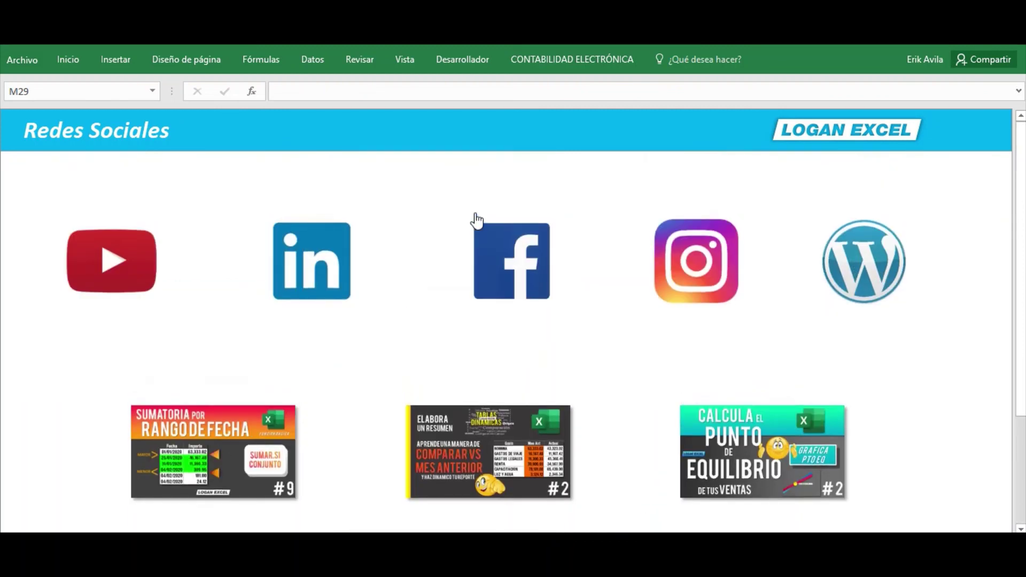
scroll(474, 257, "down", 1)
scroll(473, 260, "down", 2)
scroll(474, 261, "down", 3)
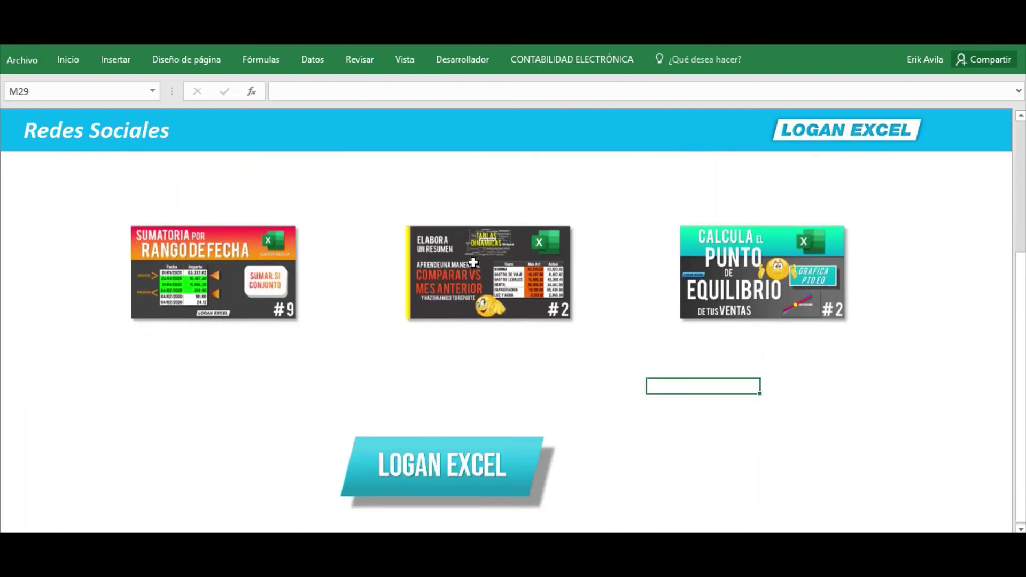